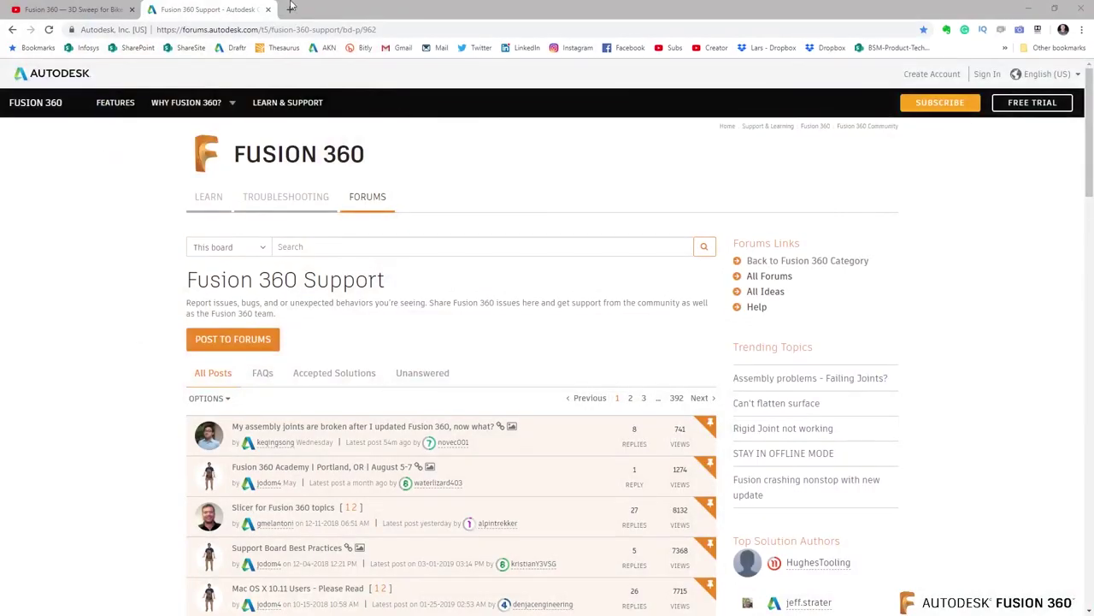
# Step: Open a new browser tab
pyautogui.click(291, 9)
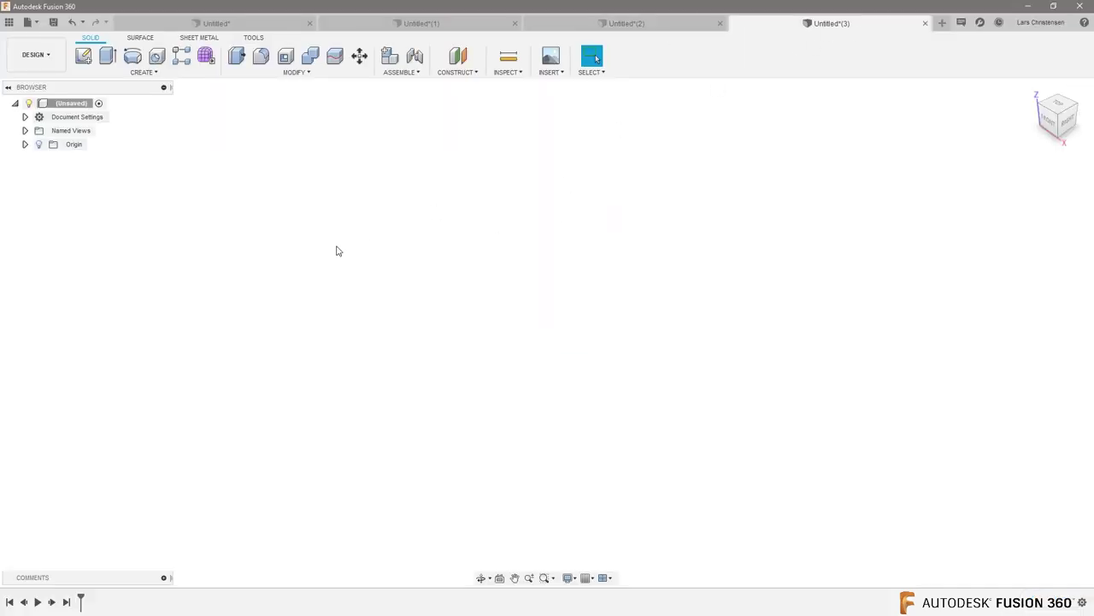
# Step: Sketch a 100 mm diameter circle centred on the origin on the ground plane
pyautogui.click(83, 57)
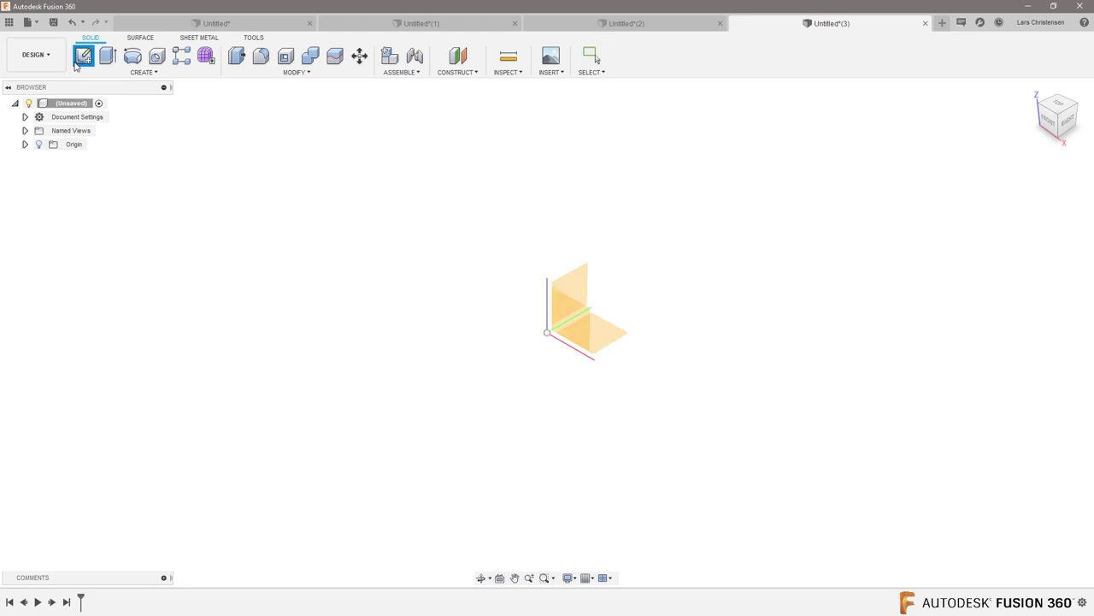
pyautogui.click(599, 334)
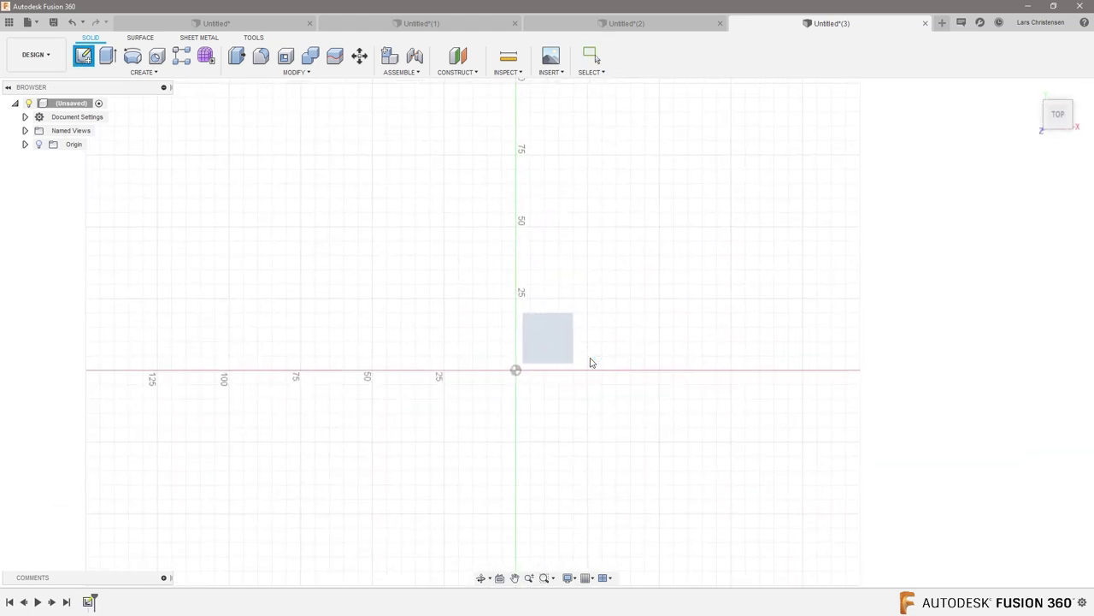
pyautogui.press('c')
pyautogui.click(516, 371)
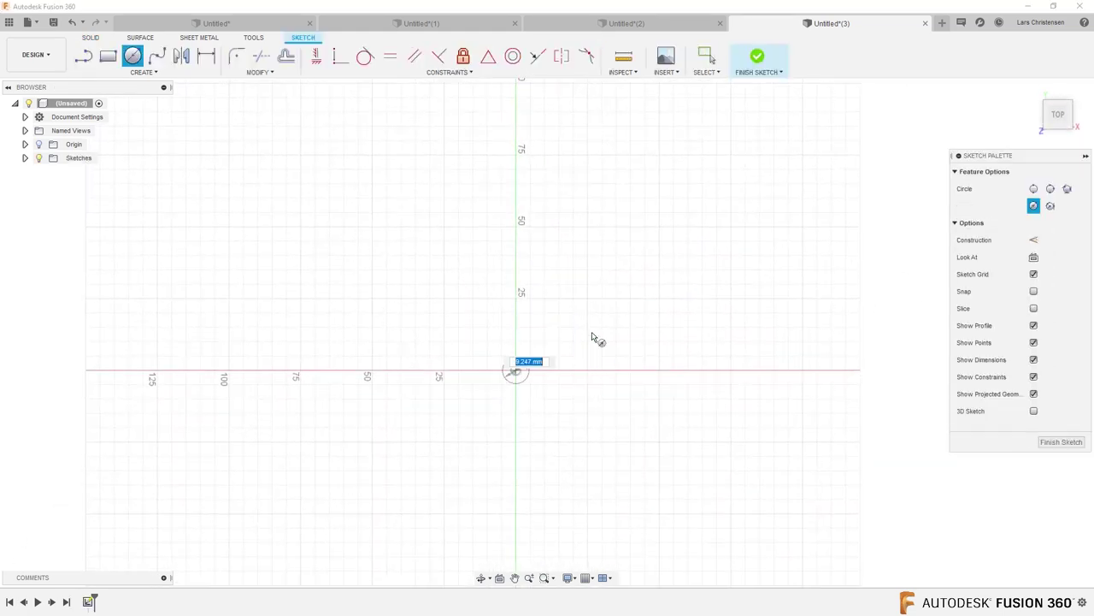
pyautogui.write('100')
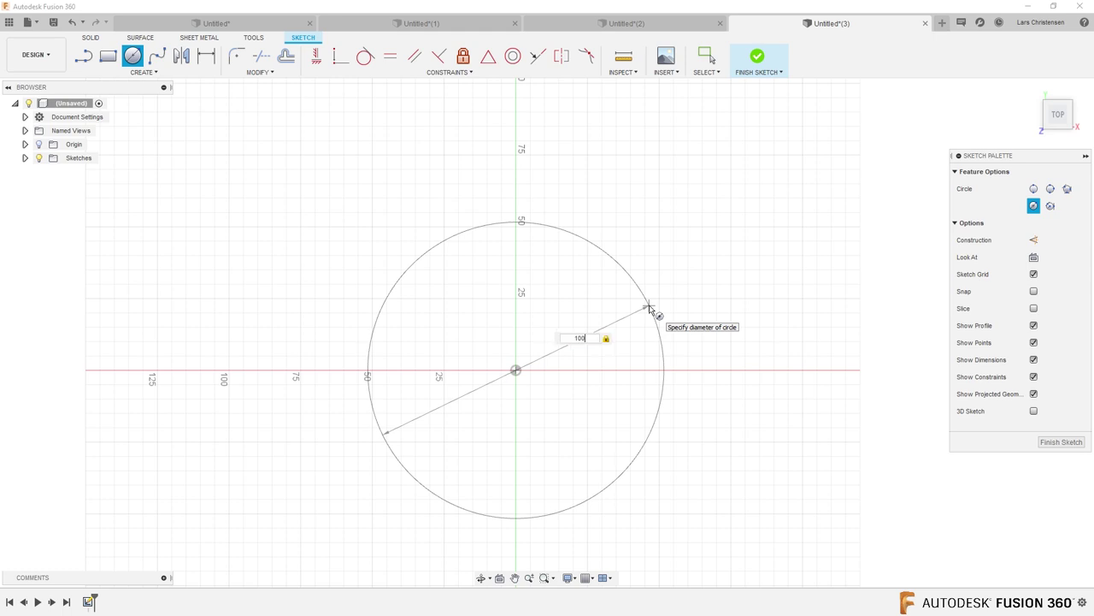
pyautogui.press('Return')
pyautogui.press('Escape')
# Step: Extrude the circle about 80 mm upward into a solid cylinder
pyautogui.press('e')
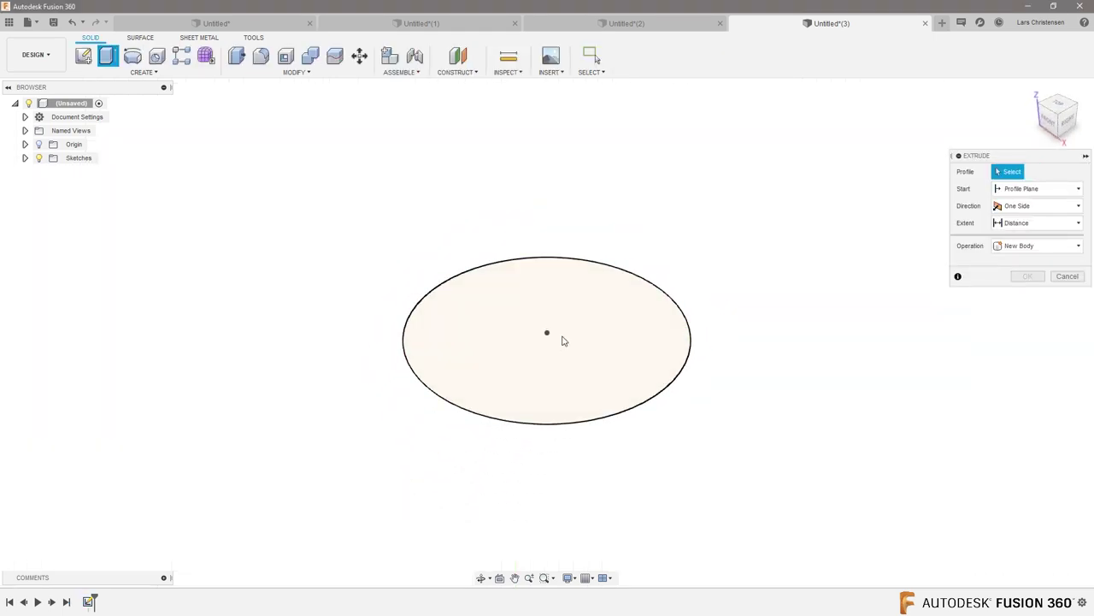
pyautogui.click(557, 341)
pyautogui.moveTo(548, 318); pyautogui.dragTo(547, 112)
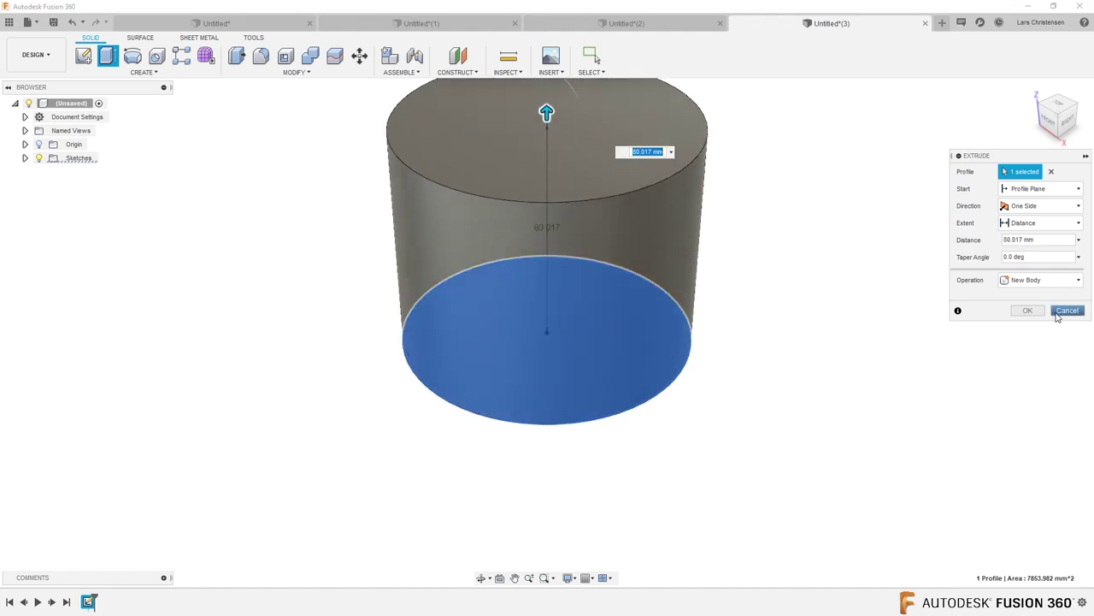
pyautogui.press('Return')
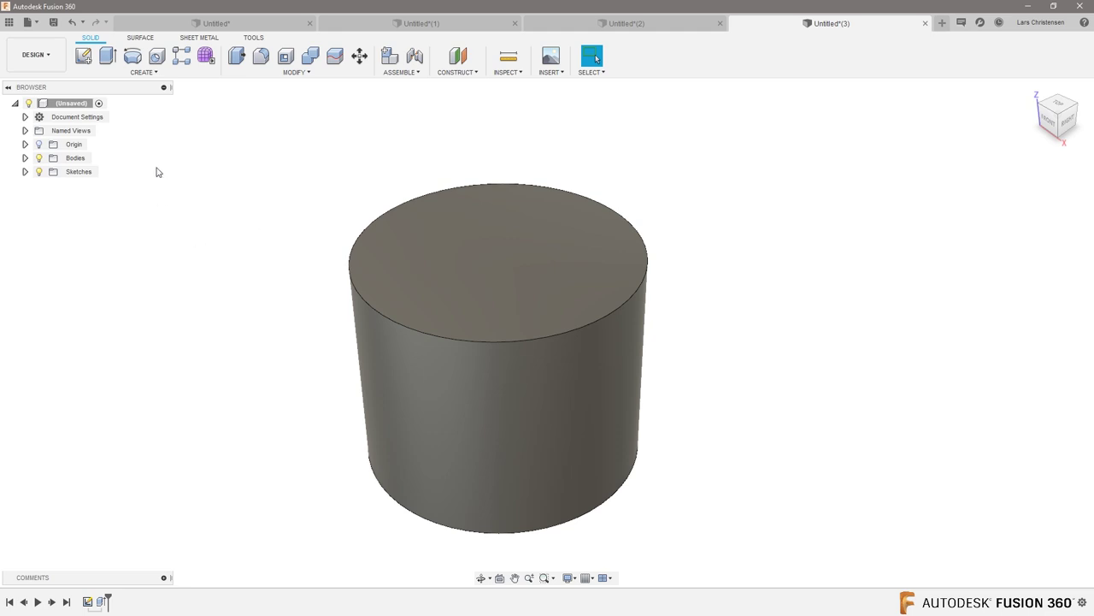
# Step: Start a sketch on the vertical front plane and project the cylinder outline into it
pyautogui.click(82, 58)
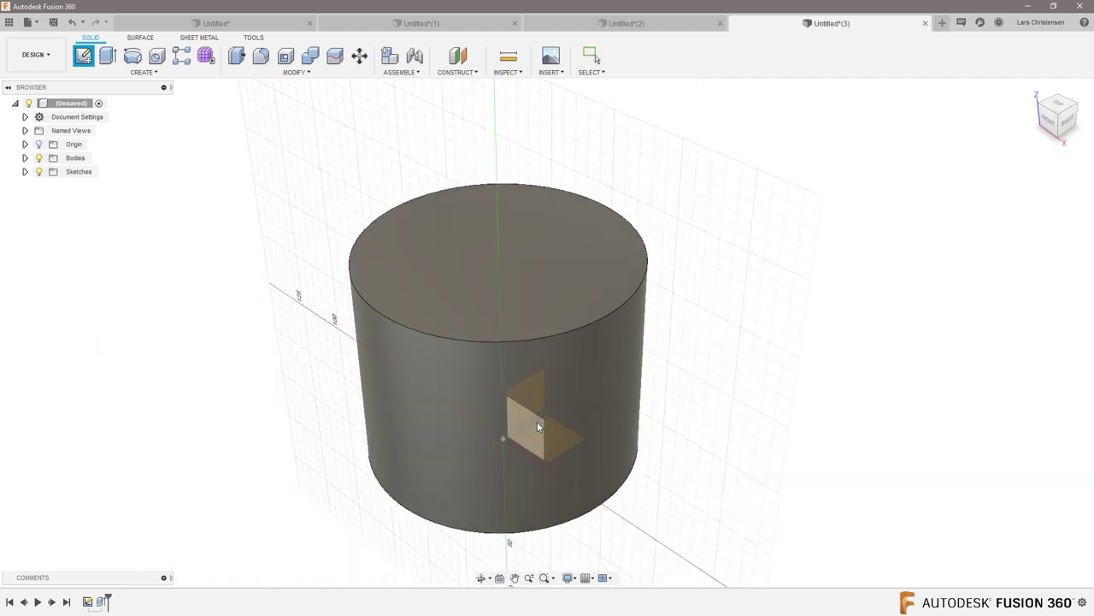
pyautogui.click(513, 429)
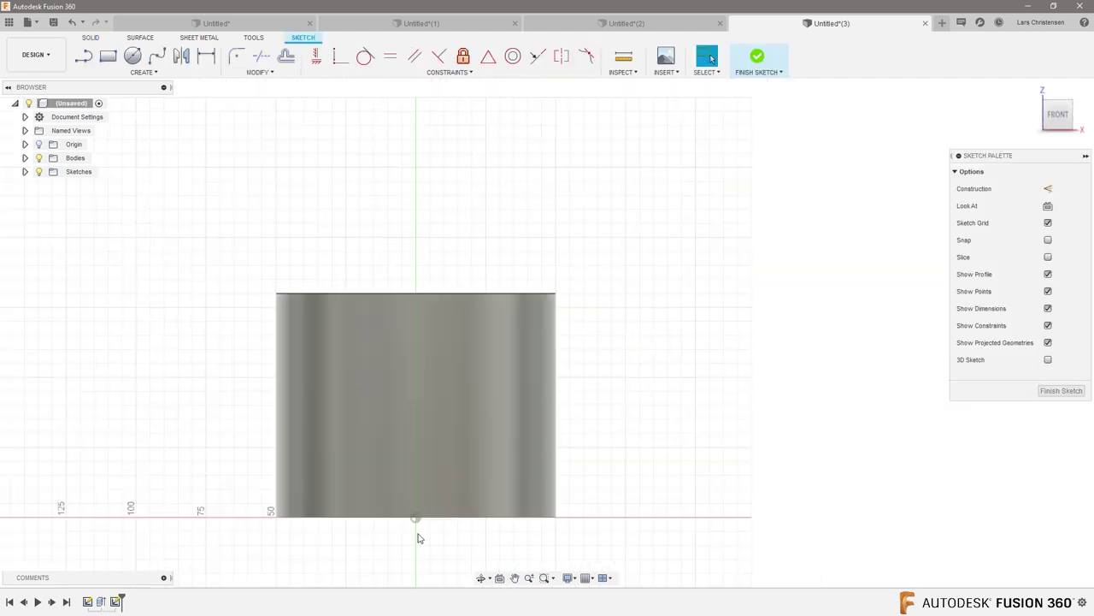
pyautogui.scroll(1, 417, 520)
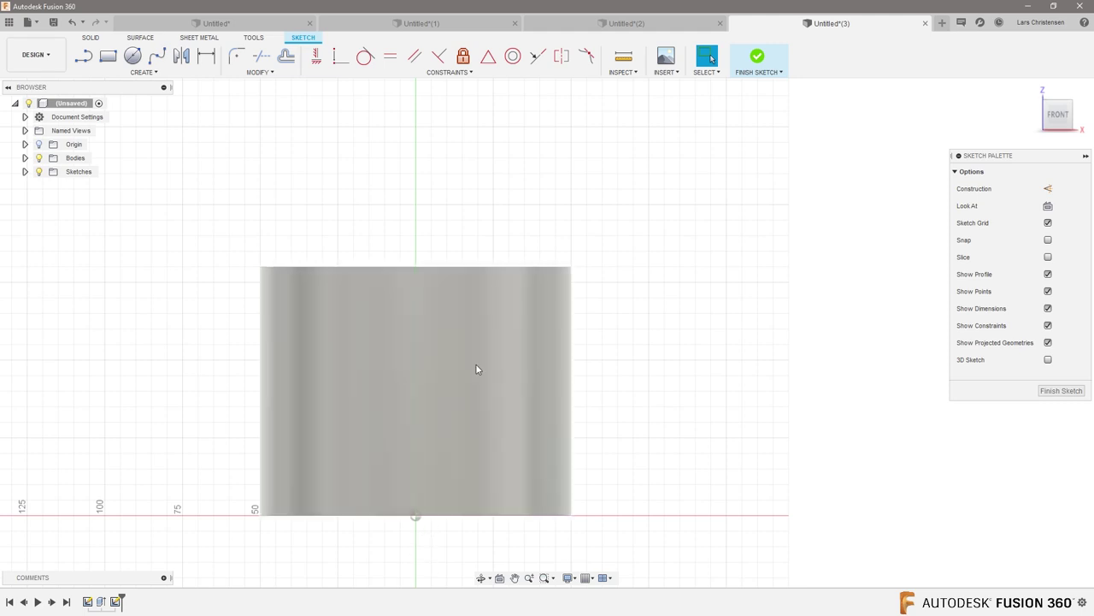
pyautogui.press('p')
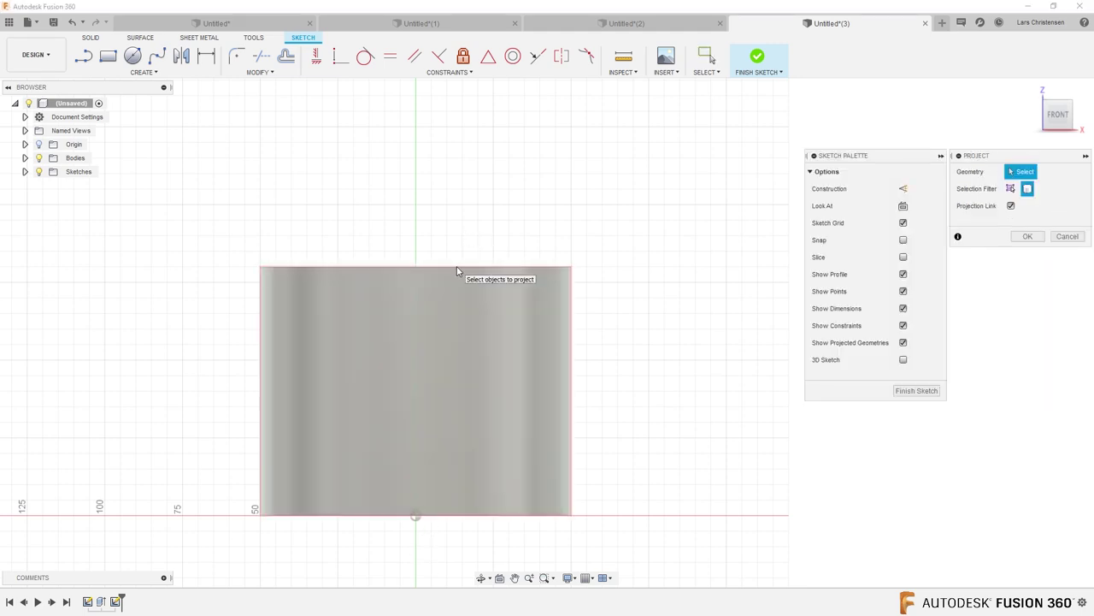
pyautogui.click(460, 272)
pyautogui.click(1014, 237)
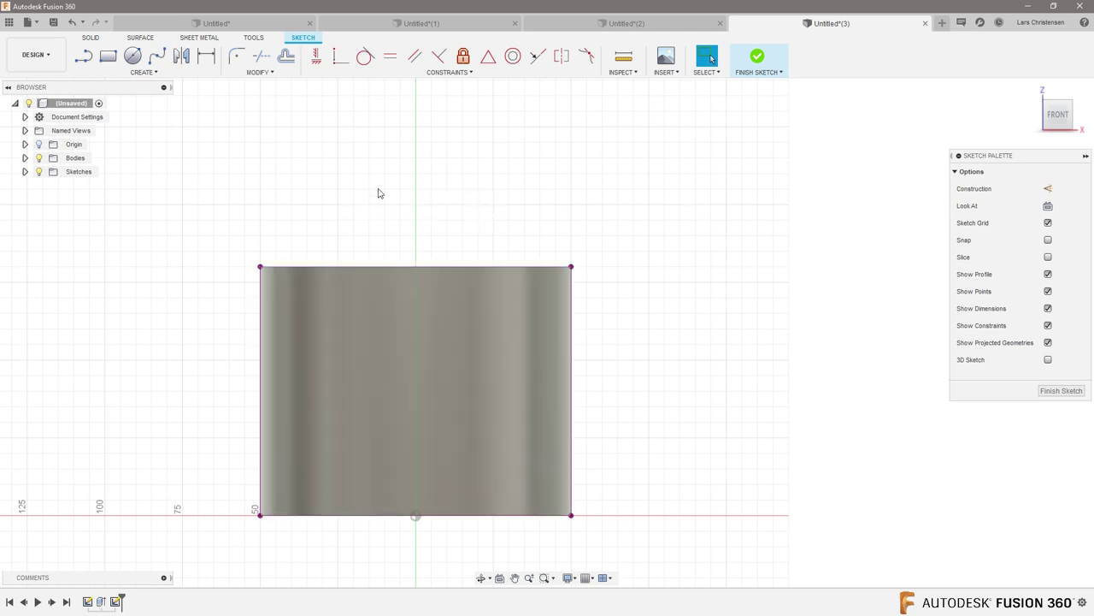
# Step: Draw a short vertical line up from the midpoint of the cylinder's top edge
pyautogui.press('l')
pyautogui.click(417, 267)
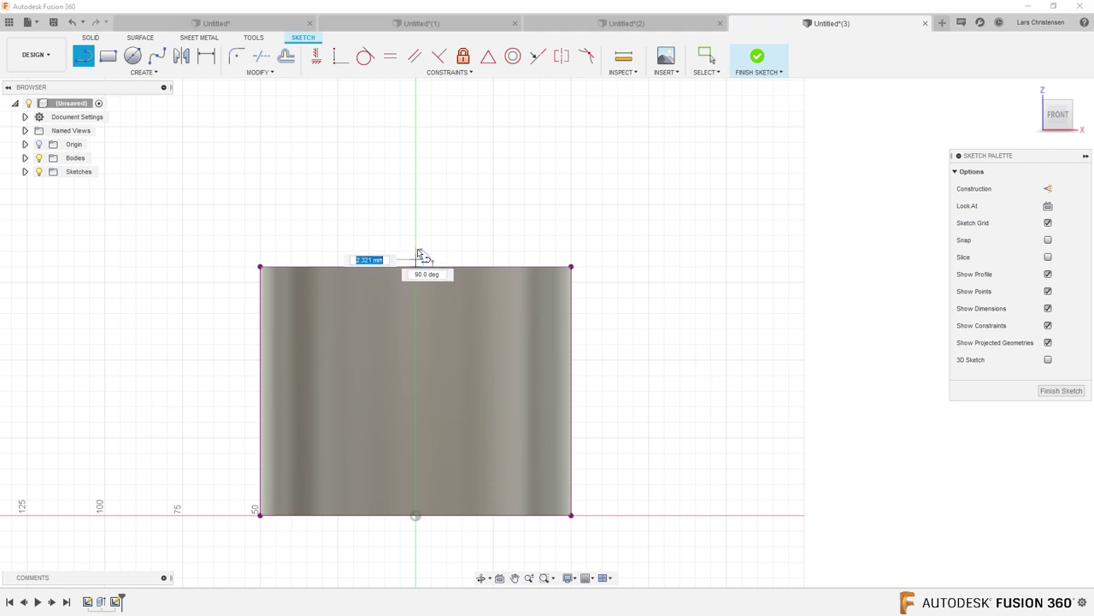
pyautogui.click(416, 242)
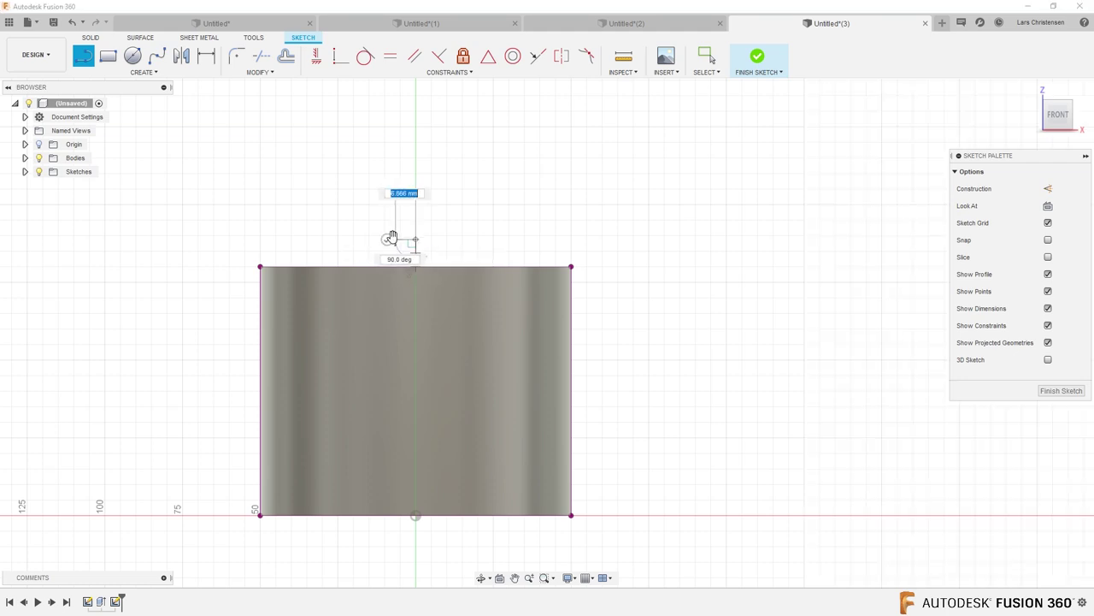
pyautogui.press('Escape')
pyautogui.scroll(4, 477, 231)
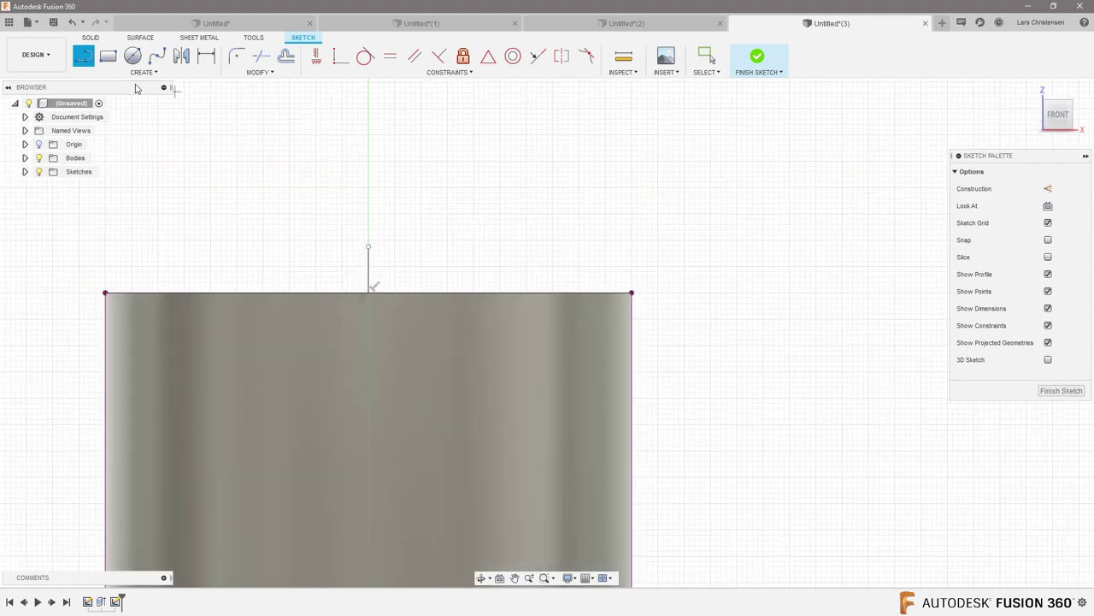
# Step: Draw a 3-point arc from the line's top end to the cylinder's top corner
pyautogui.click(143, 73)
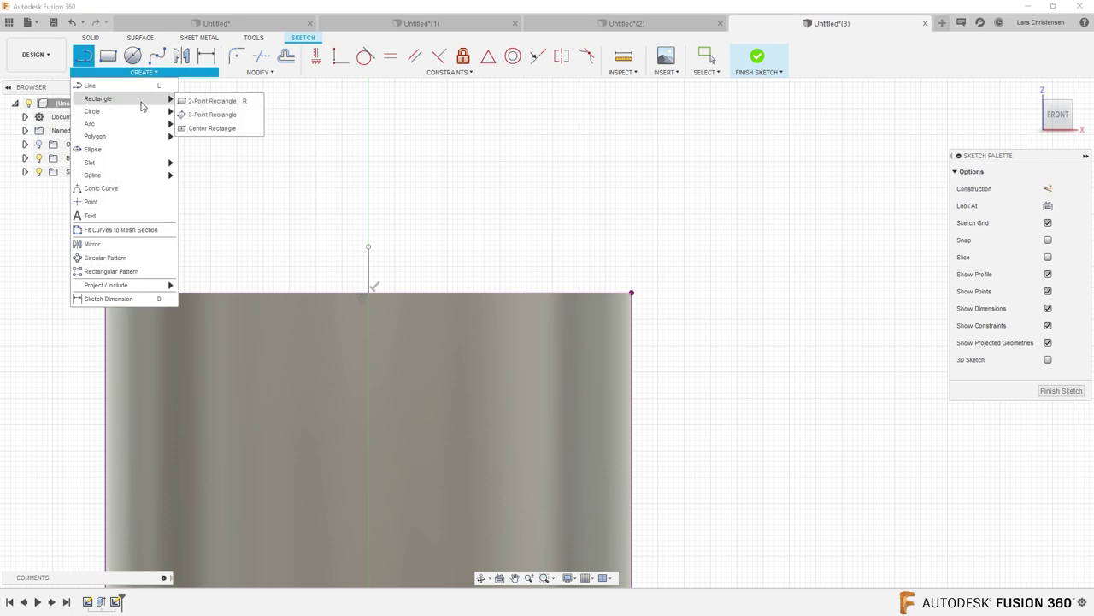
pyautogui.moveTo(156, 126)
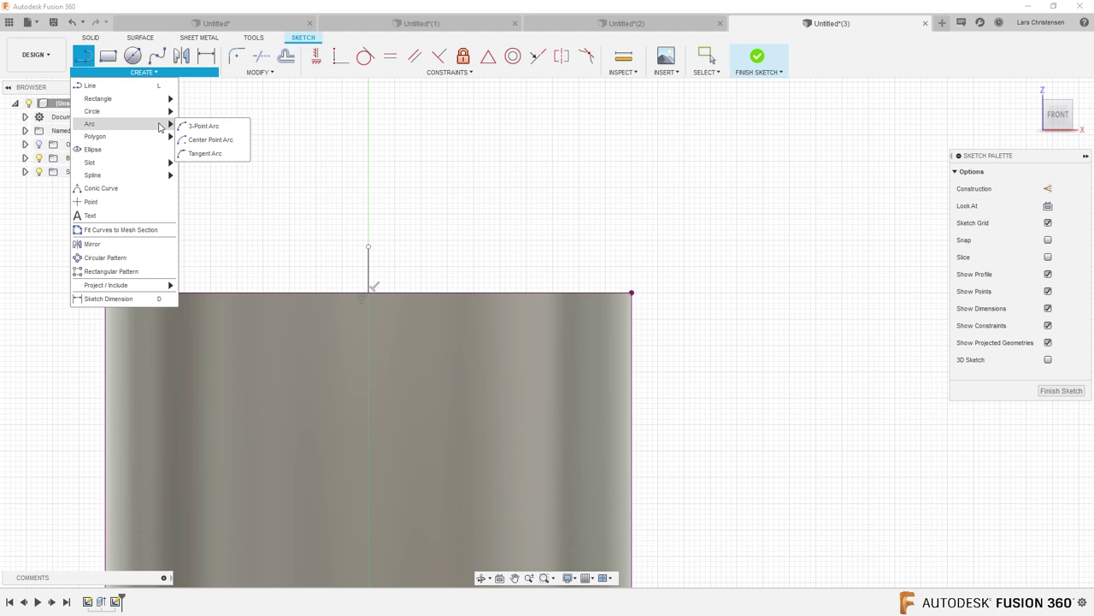
pyautogui.click(204, 127)
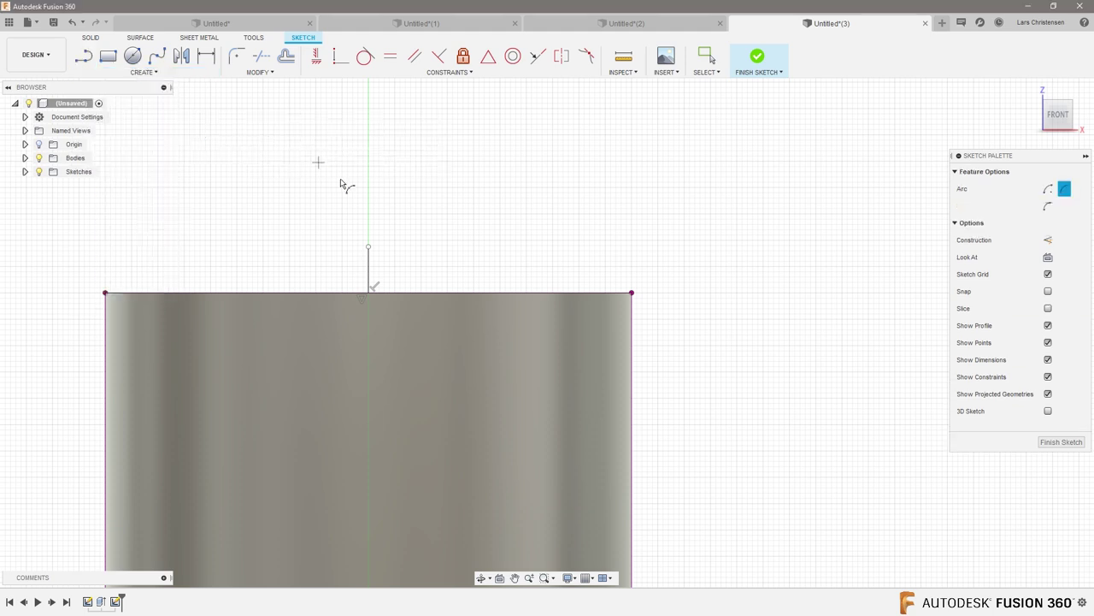
pyautogui.click(368, 248)
pyautogui.click(632, 292)
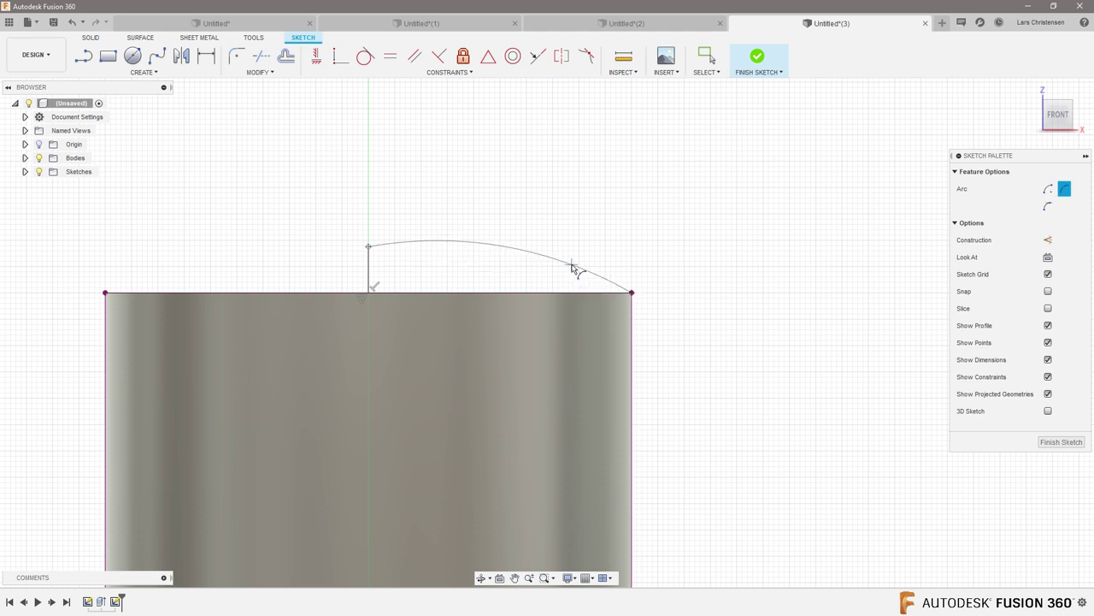
pyautogui.click(572, 268)
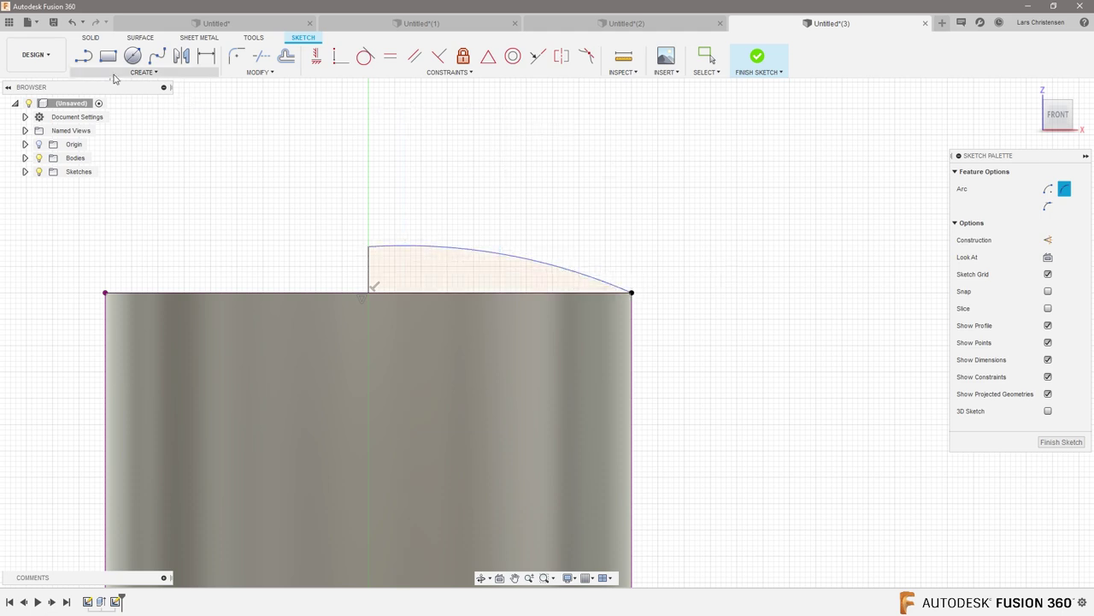
pyautogui.click(92, 39)
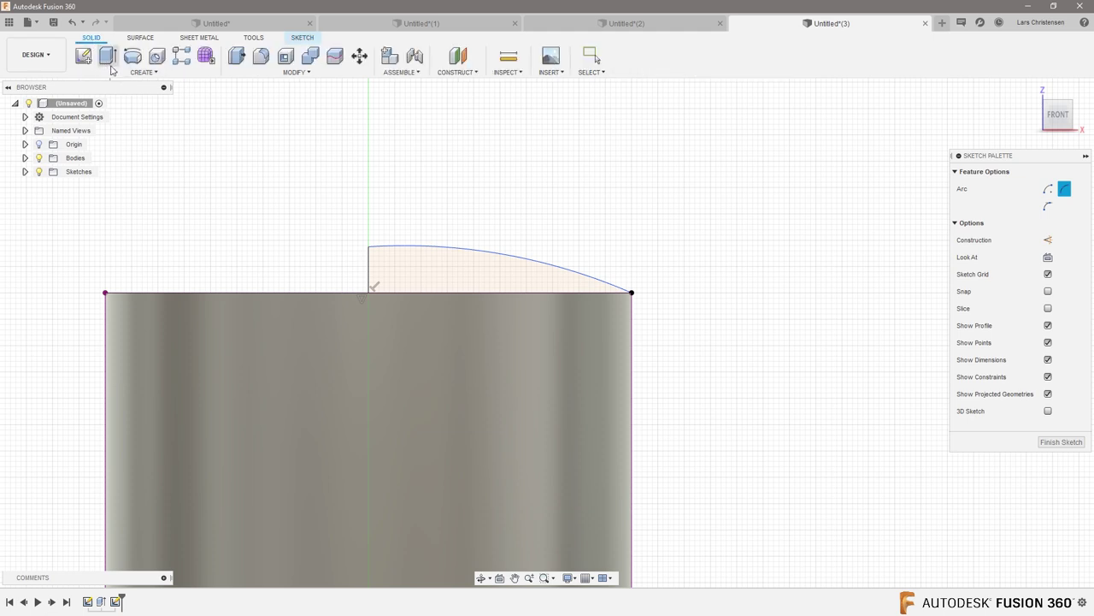
# Step: Revolve the arc profile a Full turn about the vertical sketch line onto the cylinder
pyautogui.click(124, 72)
pyautogui.click(133, 56)
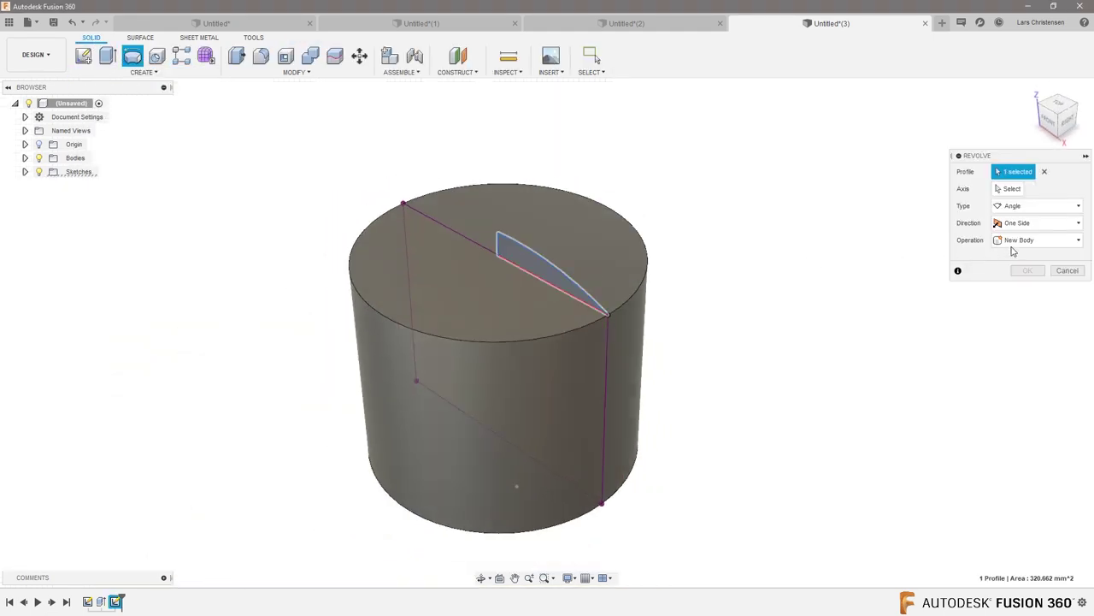
pyautogui.click(1009, 188)
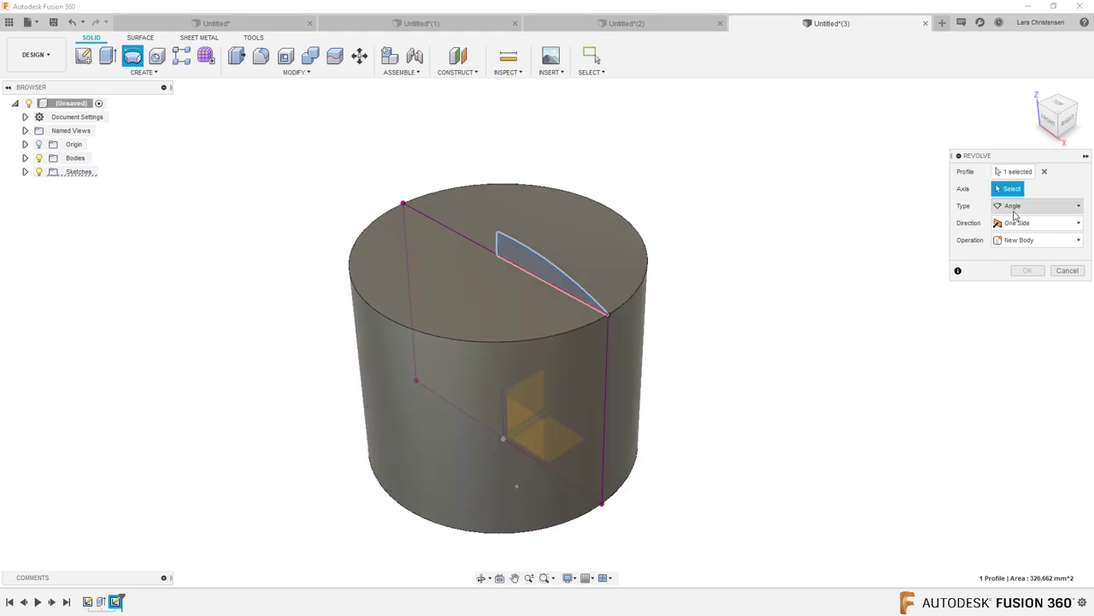
pyautogui.click(1039, 205)
pyautogui.click(1014, 231)
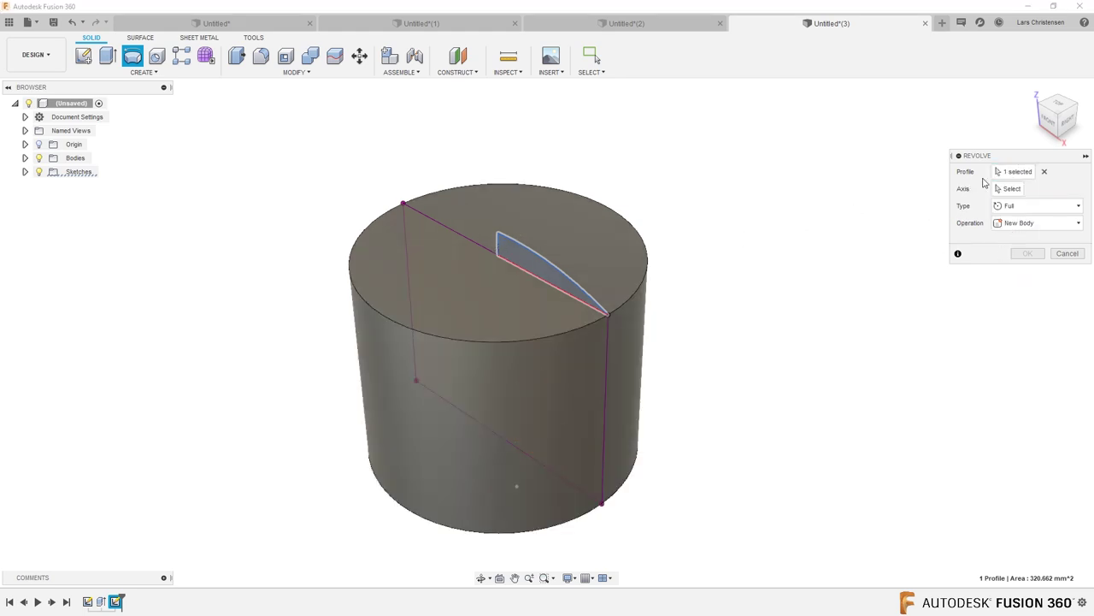
pyautogui.click(1009, 188)
pyautogui.click(498, 248)
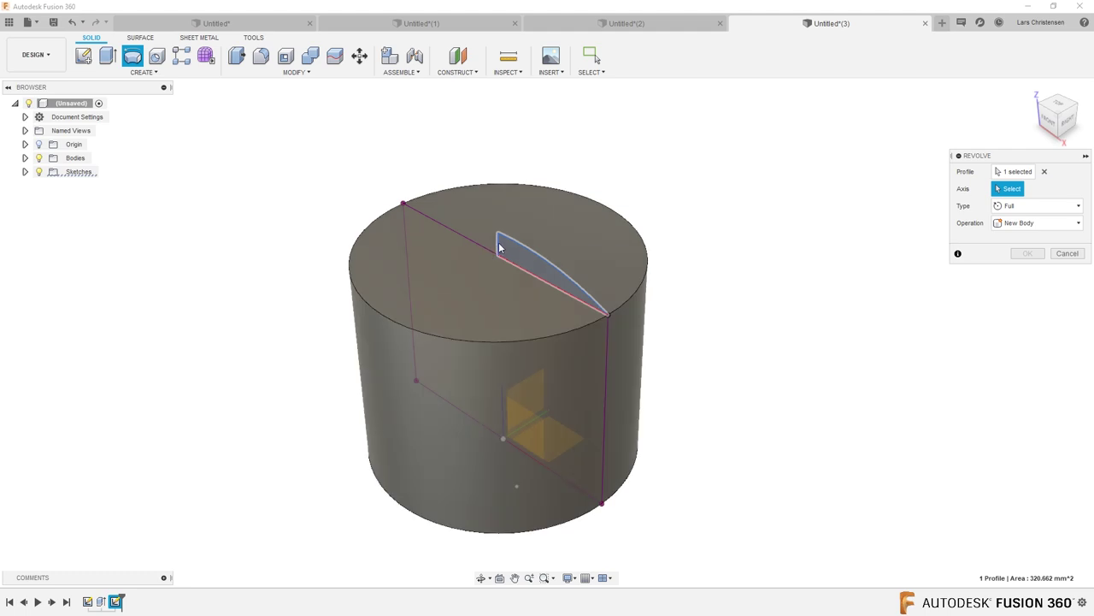
pyautogui.click(1027, 270)
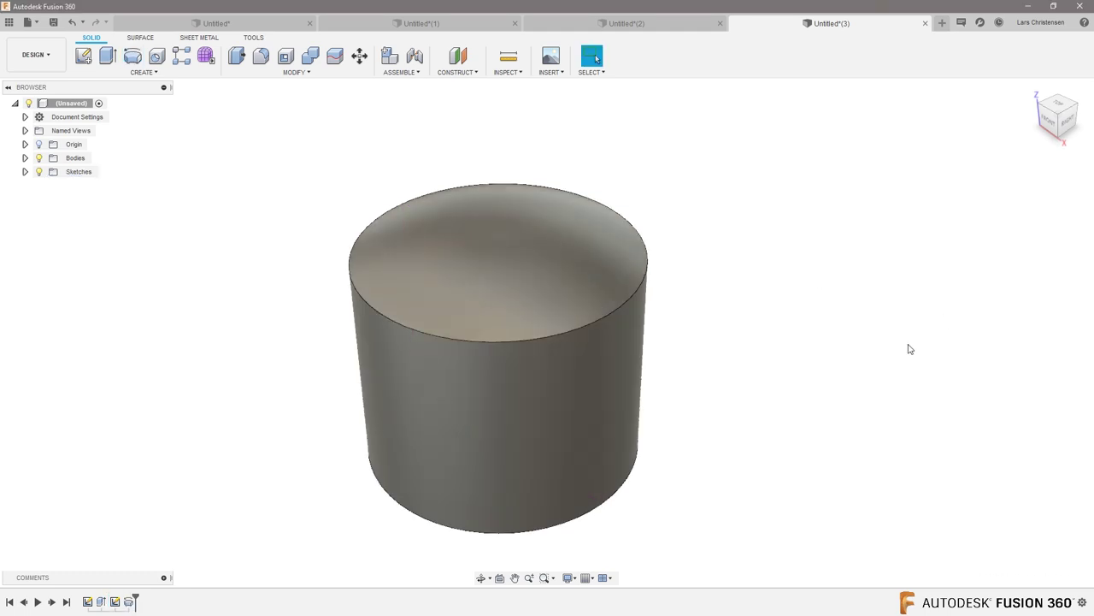
pyautogui.moveTo(690, 254)
pyautogui.keyDown('shift'); pyautogui.mouseDown(button='middle')
pyautogui.moveTo(532, 228)
pyautogui.moveTo(874, 262)
pyautogui.moveTo(769, 294)
pyautogui.moveTo(533, 288)
pyautogui.moveTo(916, 349)
pyautogui.moveTo(826, 354)
pyautogui.moveTo(564, 183)
pyautogui.mouseUp(button='middle'); pyautogui.keyUp('shift')
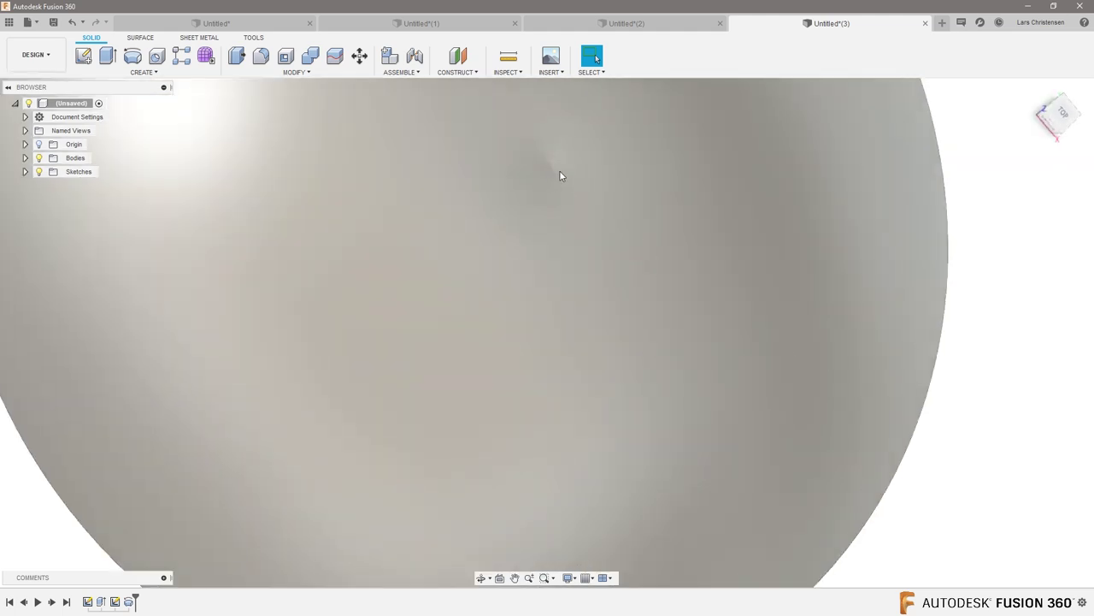
pyautogui.moveTo(546, 173)
pyautogui.keyDown('shift'); pyautogui.mouseDown(button='middle')
pyautogui.moveTo(556, 183)
pyautogui.moveTo(540, 188)
pyautogui.moveTo(564, 231)
pyautogui.moveTo(511, 265)
pyautogui.moveTo(476, 248)
pyautogui.moveTo(477, 264)
pyautogui.moveTo(464, 245)
pyautogui.moveTo(476, 239)
pyautogui.mouseUp(button='middle'); pyautogui.keyUp('shift')
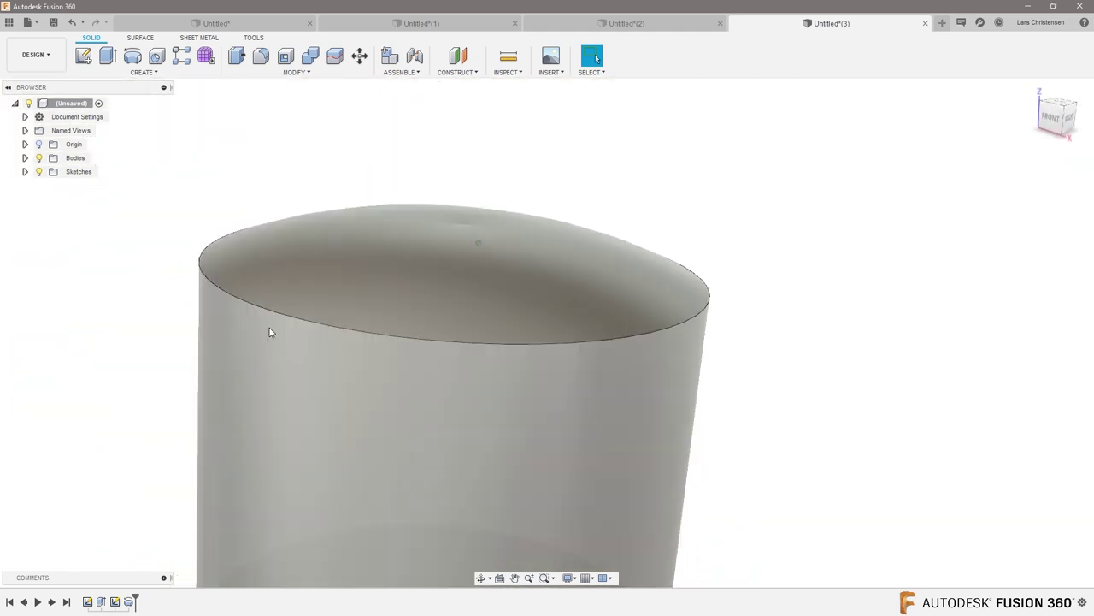
# Step: Reopen the dome sketch and draw a horizontal line left from the arc's top endpoint
pyautogui.rightClick(115, 602)
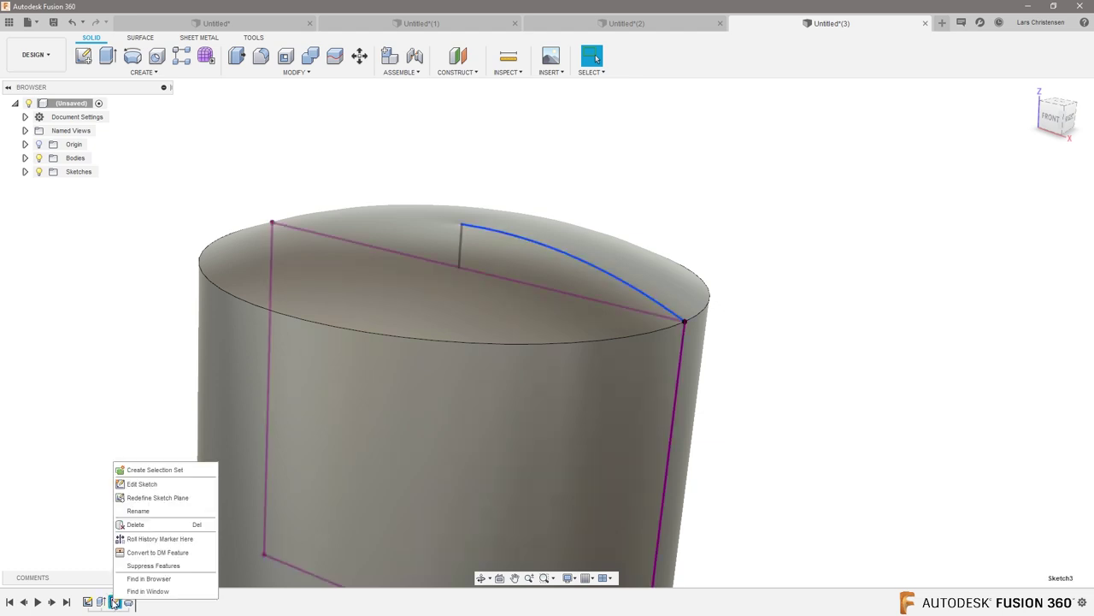
pyautogui.click(137, 486)
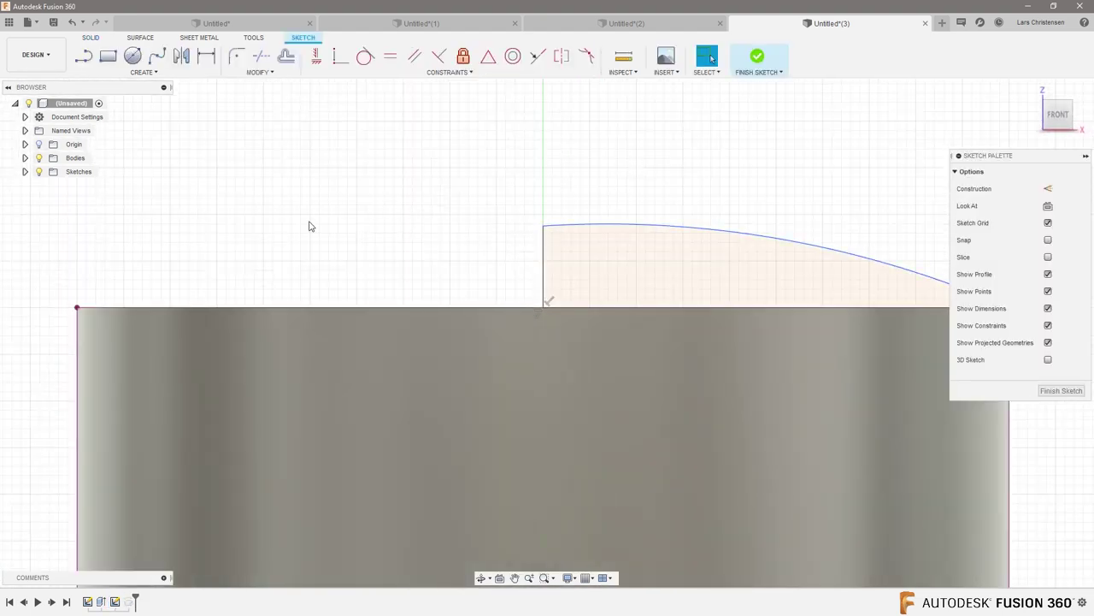
pyautogui.click(83, 56)
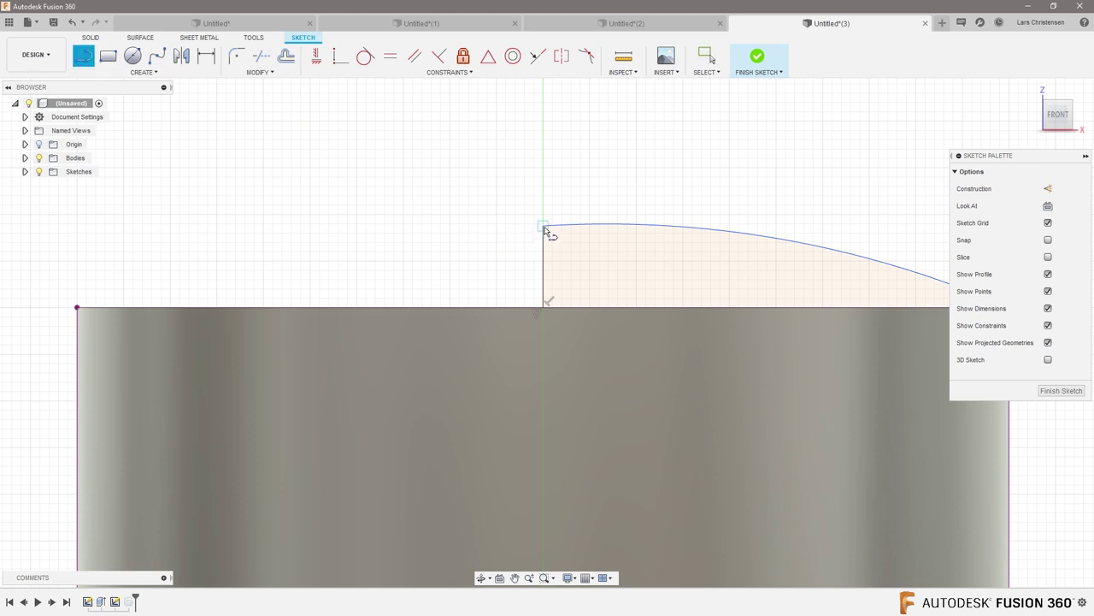
pyautogui.click(544, 227)
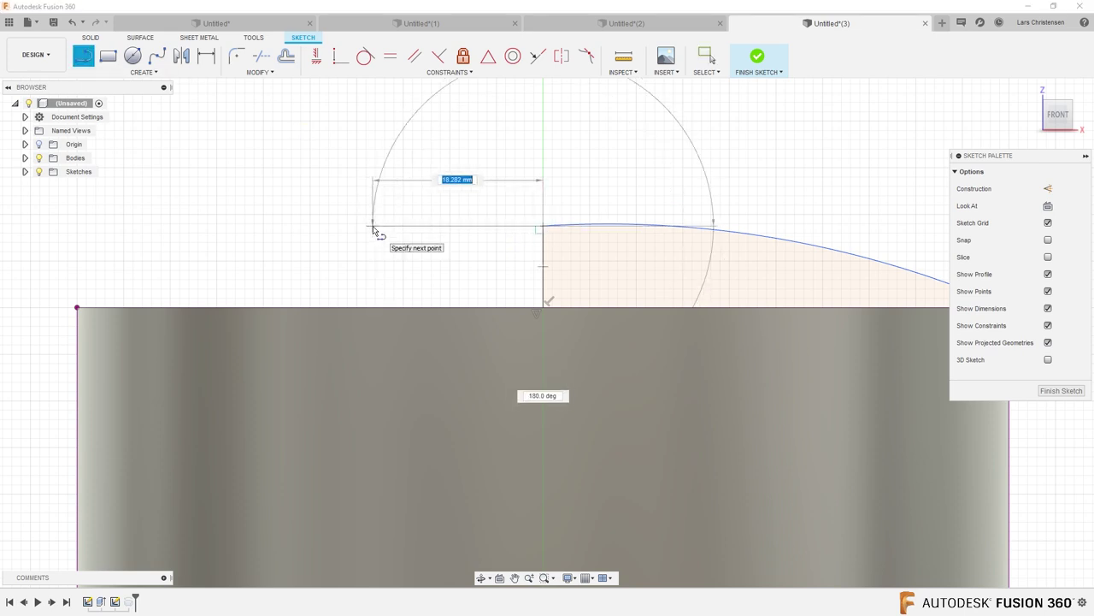
pyautogui.click(373, 227)
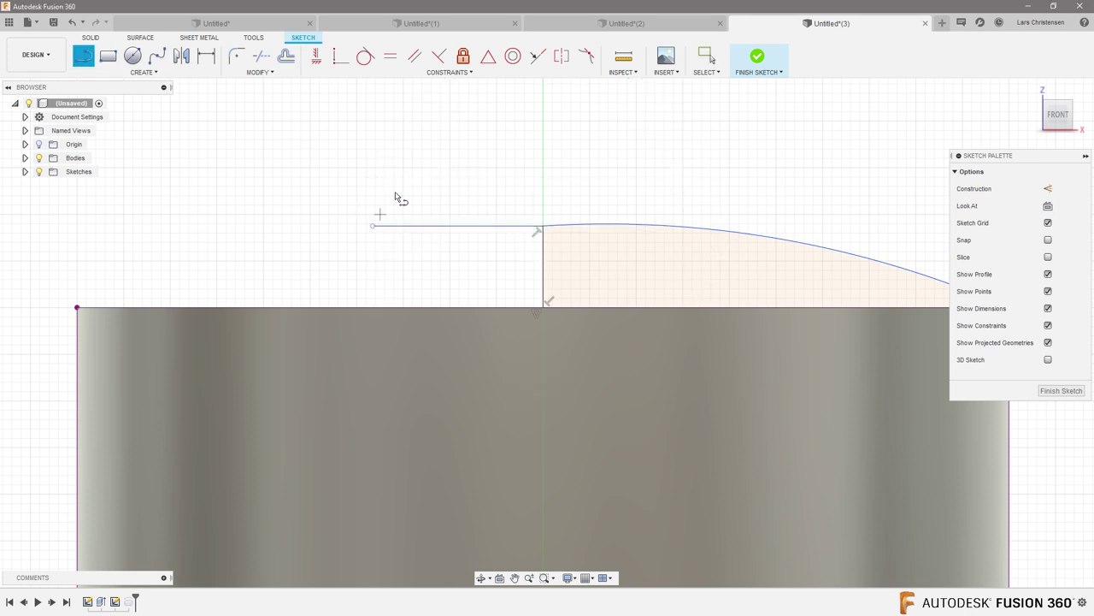
# Step: Make the horizontal line tangent to the dome arc and finish the sketch
pyautogui.click(365, 56)
pyautogui.click(573, 225)
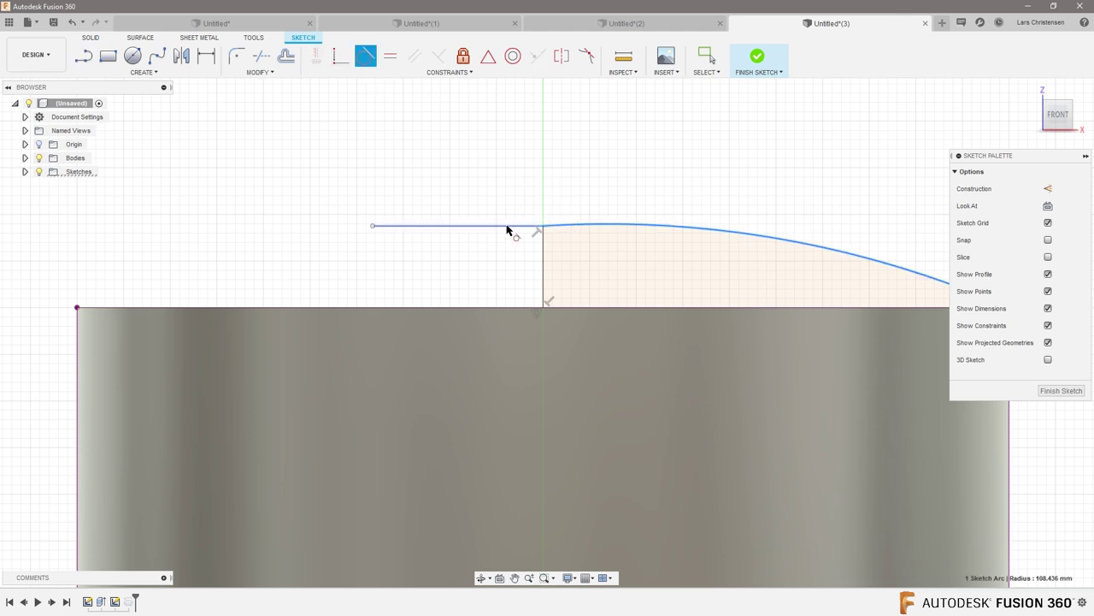
pyautogui.click(508, 225)
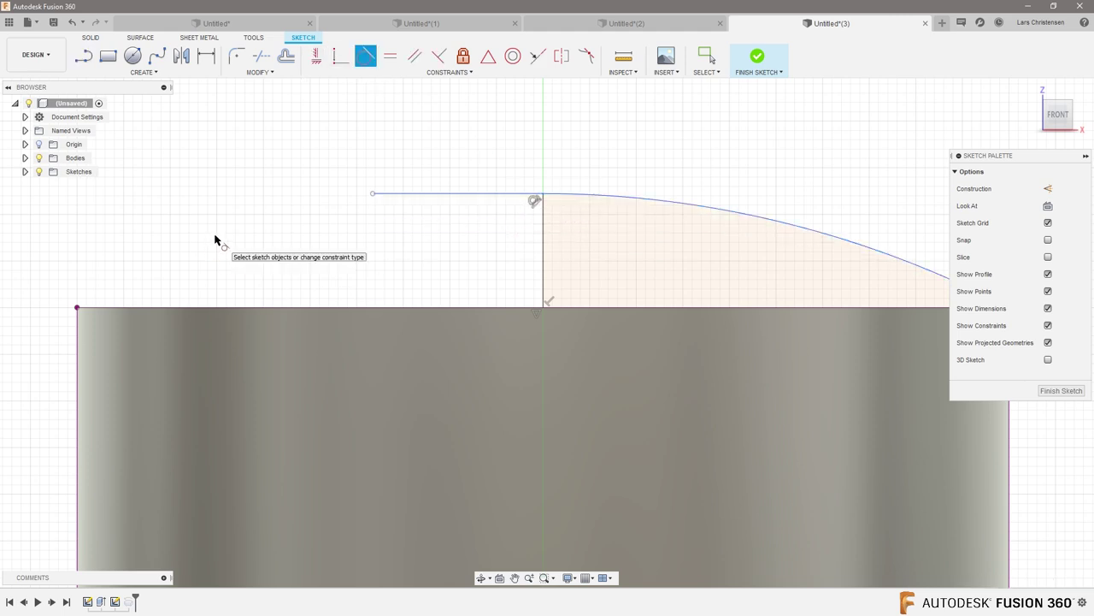
pyautogui.scroll(-2, 168, 245)
pyautogui.click(1056, 389)
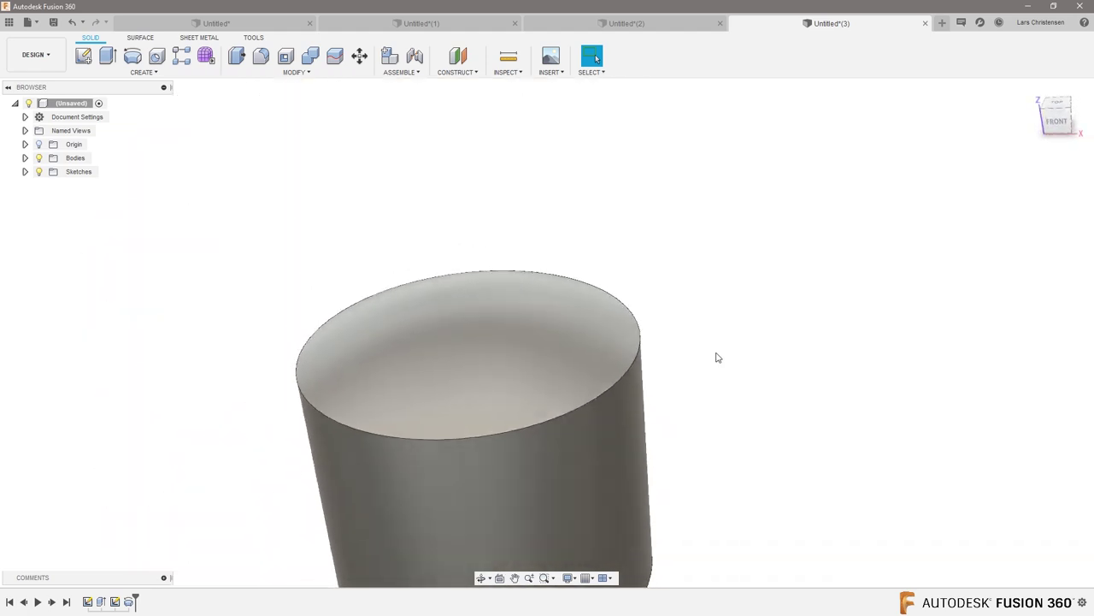
pyautogui.keyDown('shift'); pyautogui.moveTo(718, 357); pyautogui.dragTo(690, 325, button='middle'); pyautogui.keyUp('shift')
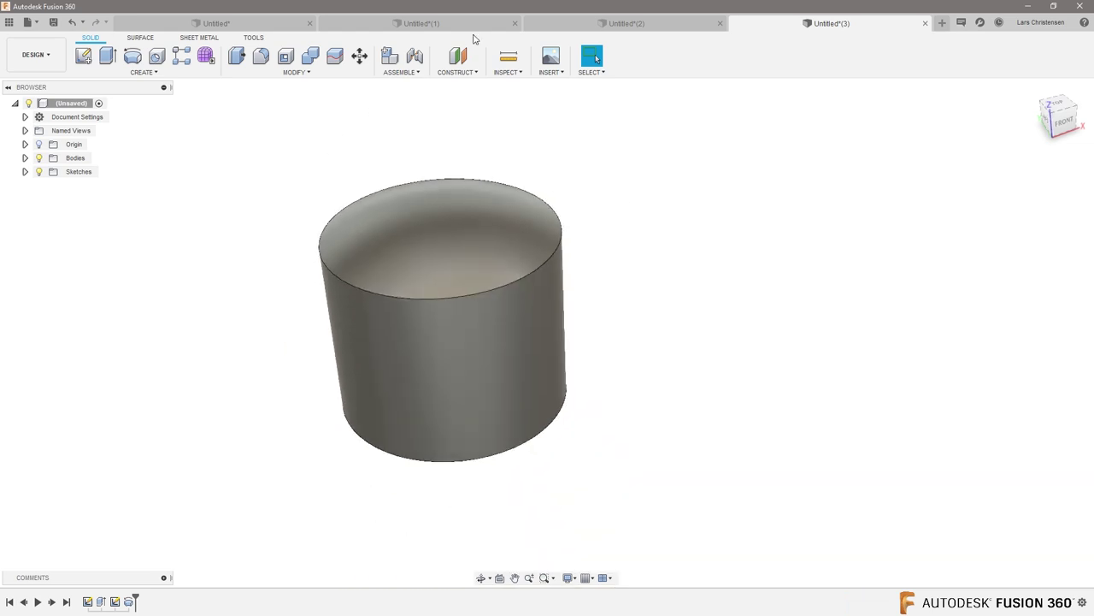
pyautogui.click(458, 56)
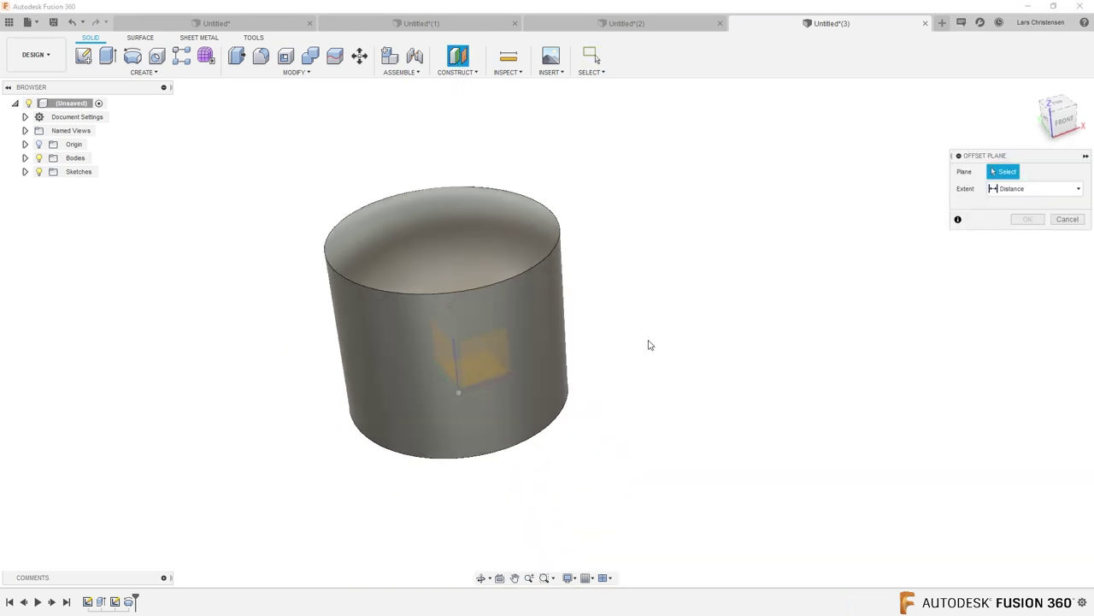
# Step: Create an offset plane 95.556 mm up from the cylinder's bottom face
pyautogui.click(513, 395)
pyautogui.keyDown('shift'); pyautogui.moveTo(597, 394); pyautogui.dragTo(454, 428, button='middle'); pyautogui.keyUp('shift')
pyautogui.moveTo(454, 428); pyautogui.dragTo(484, 261)
pyautogui.keyDown('shift'); pyautogui.moveTo(484, 261); pyautogui.dragTo(772, 271, button='middle'); pyautogui.keyUp('shift')
pyautogui.click(1027, 236)
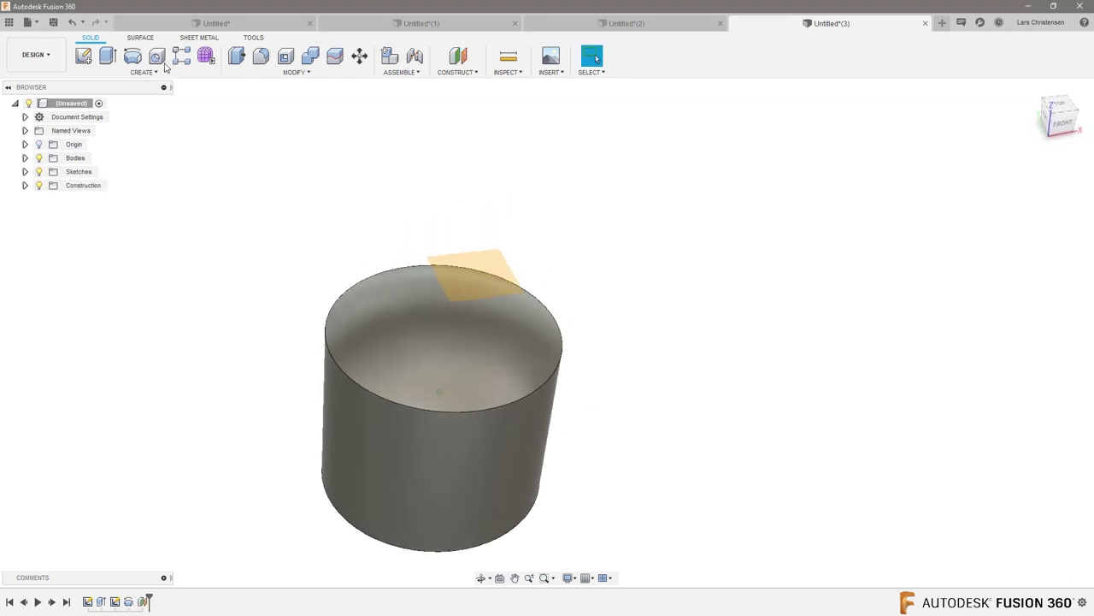
pyautogui.click(111, 74)
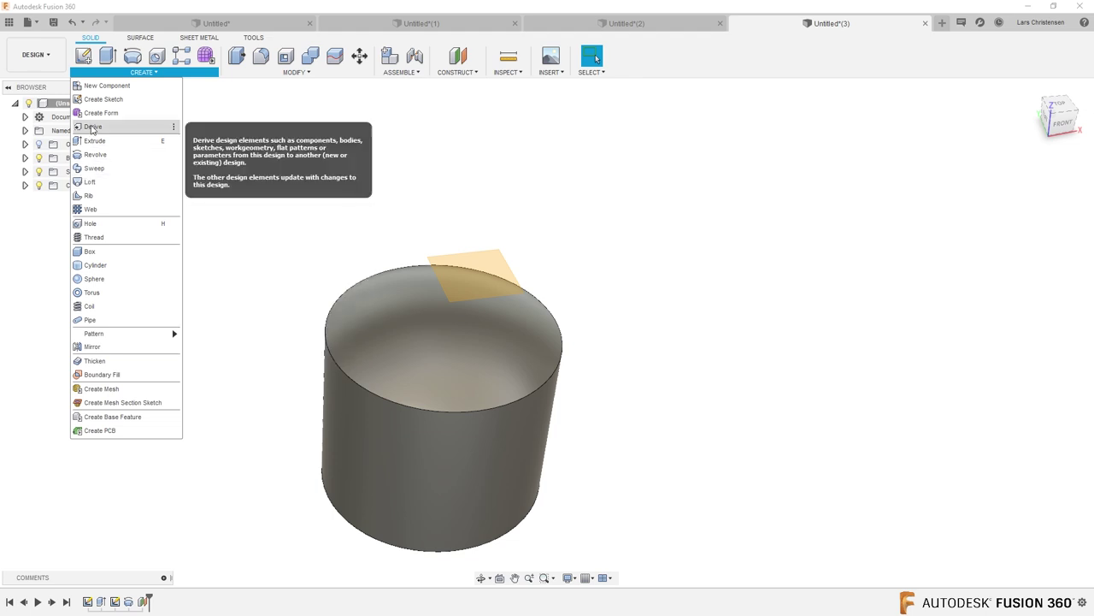
pyautogui.click(83, 56)
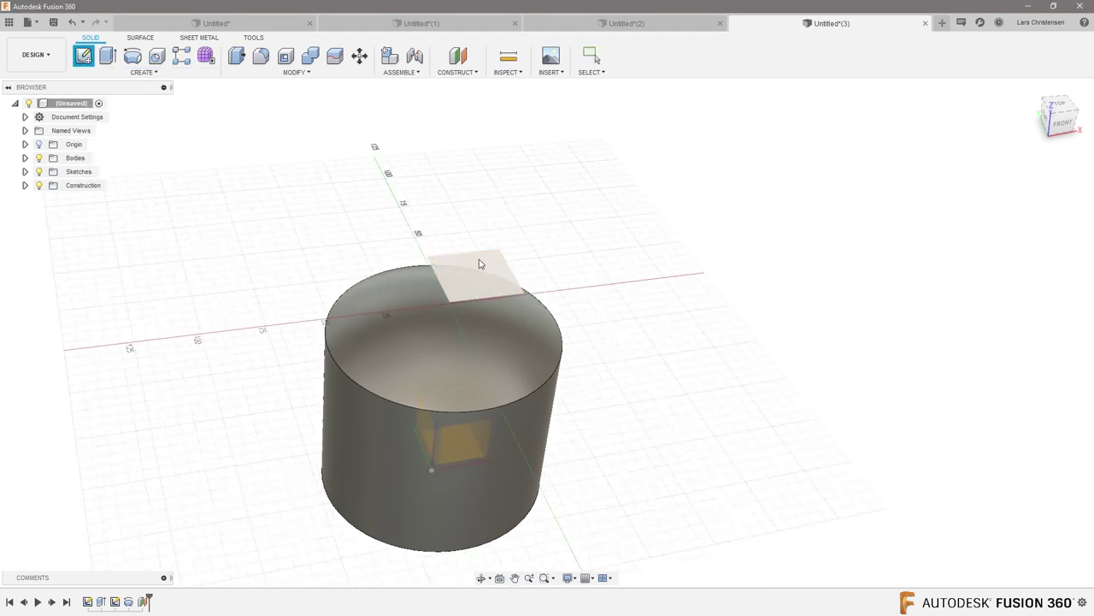
# Step: Add HELLO text on the offset plane, set its height, and centre it over the dome
pyautogui.click(482, 265)
pyautogui.click(141, 71)
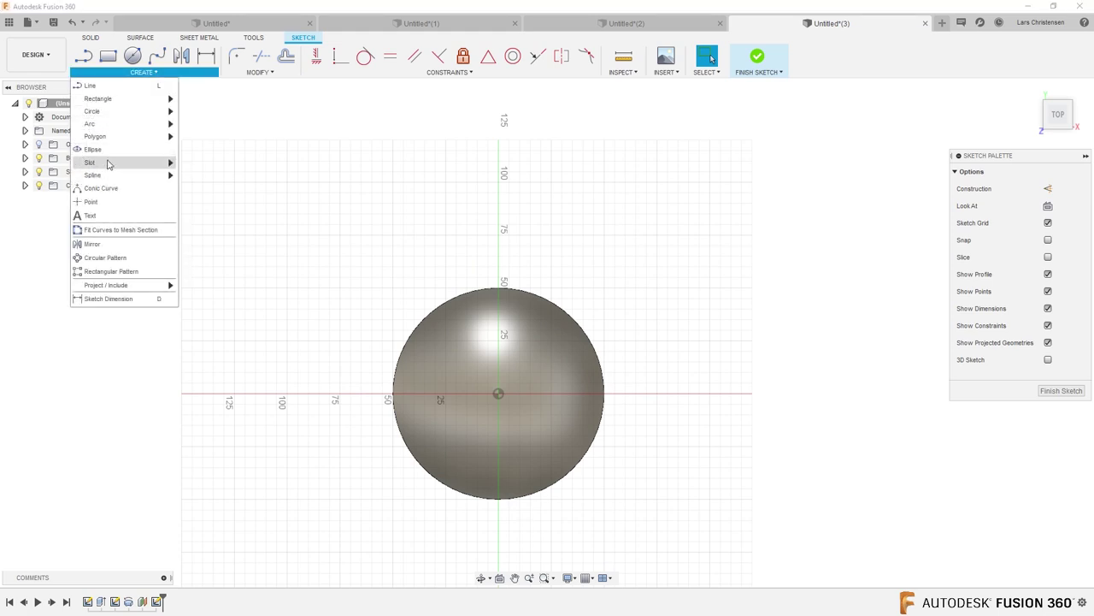
pyautogui.click(90, 215)
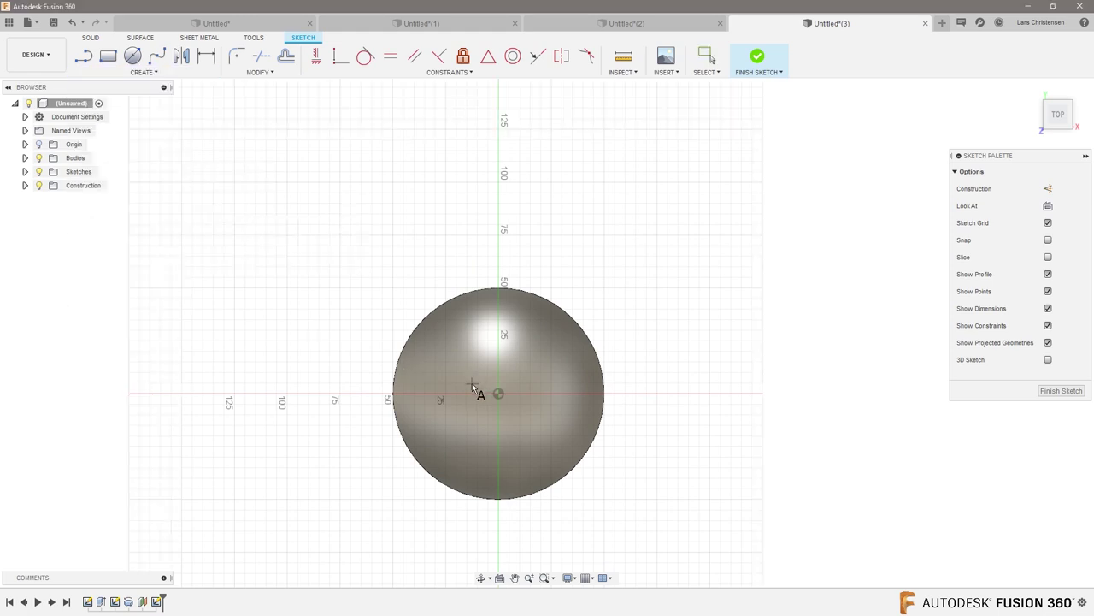
pyautogui.click(472, 384)
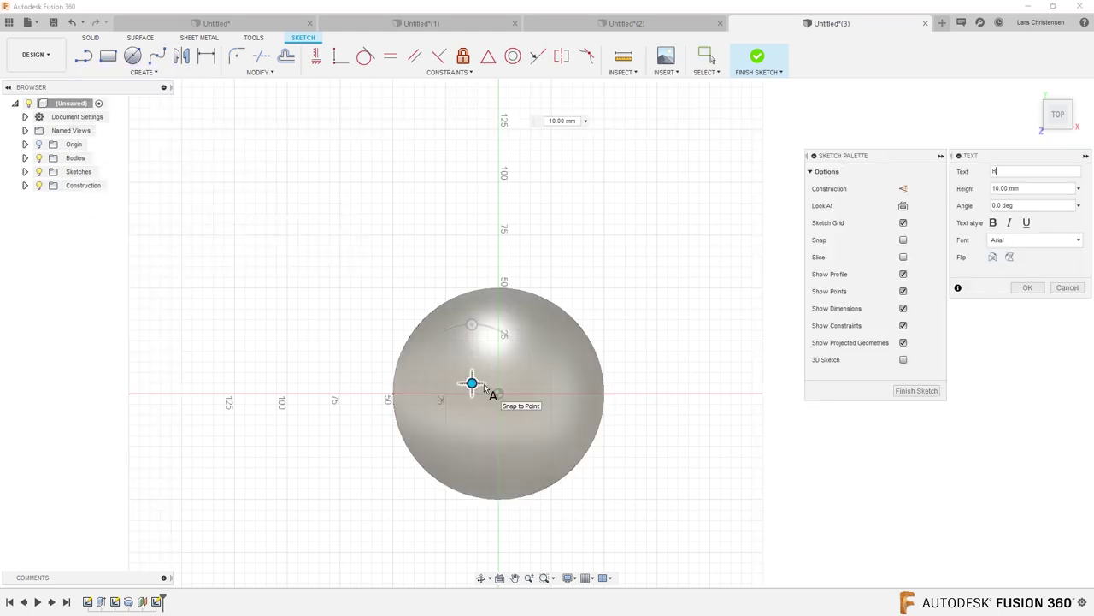
pyautogui.scroll(2, 621, 359)
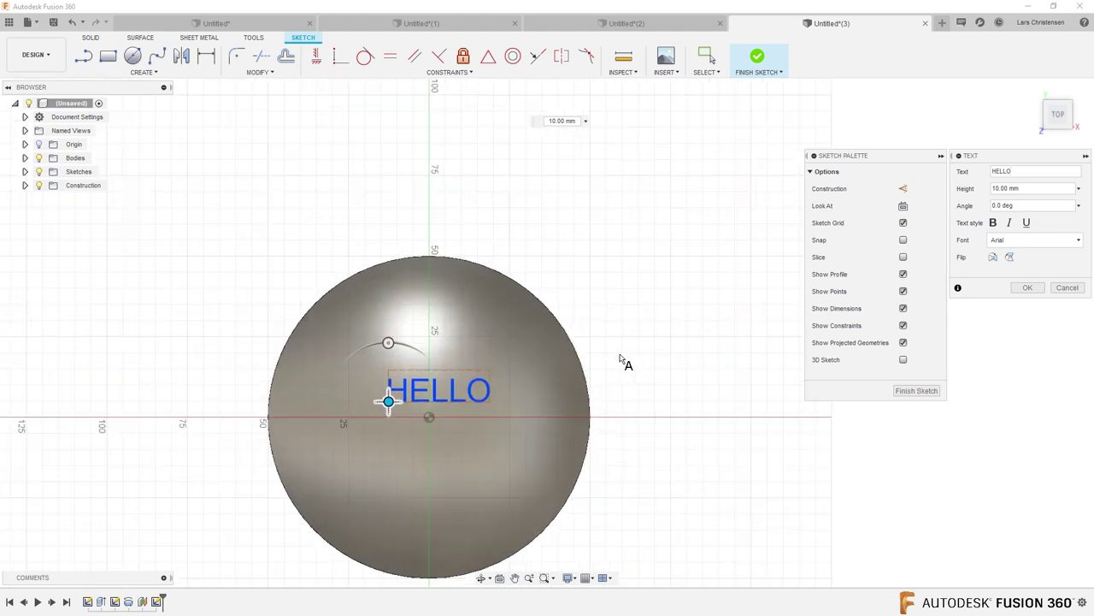
pyautogui.press('Tab')
pyautogui.write('15')
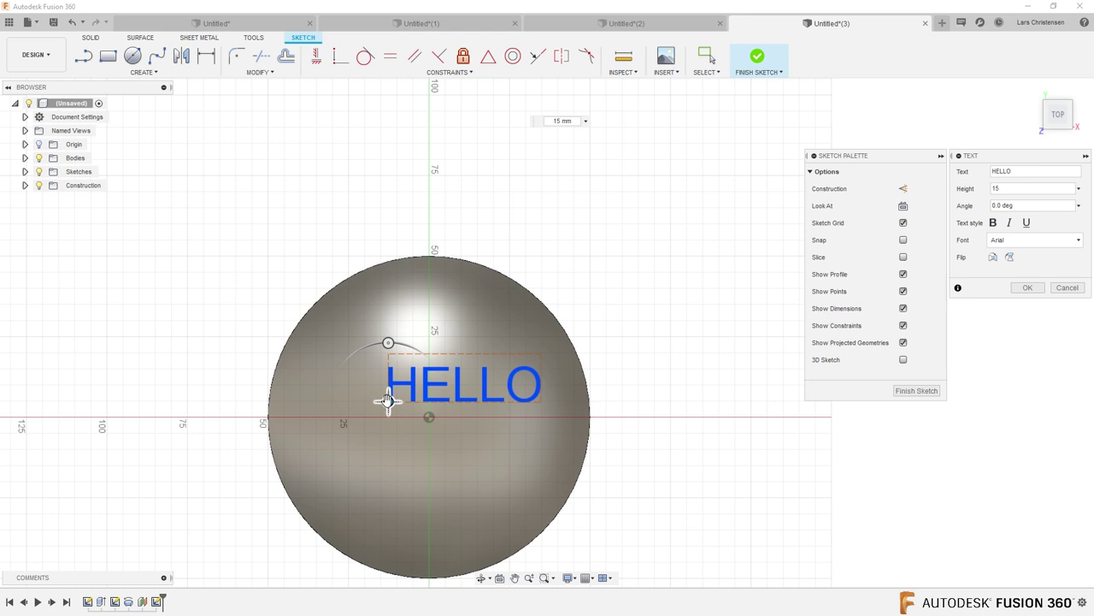
pyautogui.moveTo(388, 402); pyautogui.dragTo(346, 419)
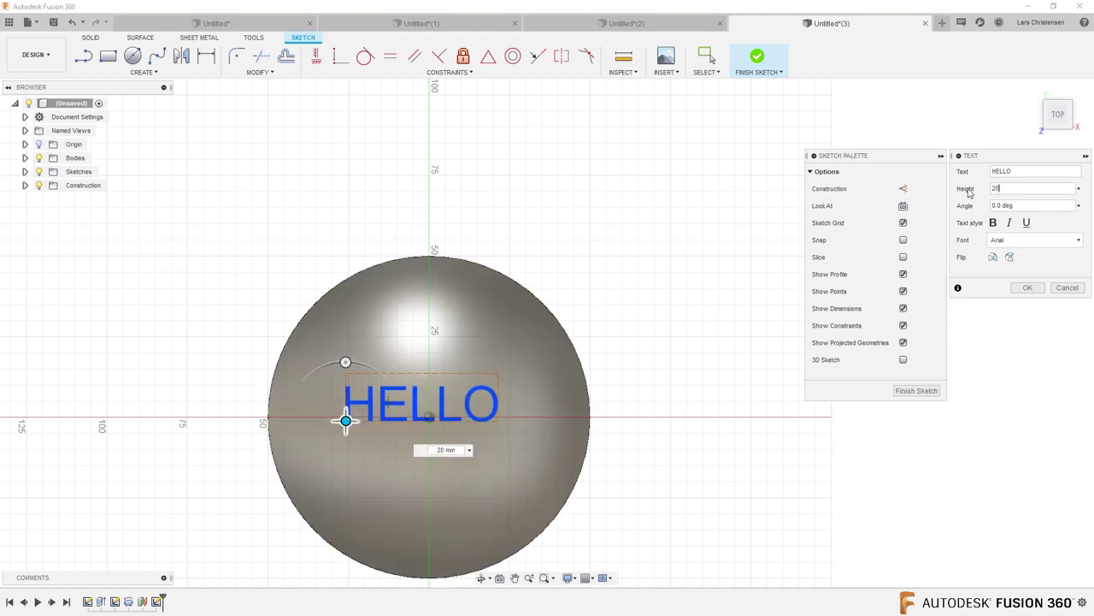
pyautogui.moveTo(347, 419); pyautogui.dragTo(336, 429)
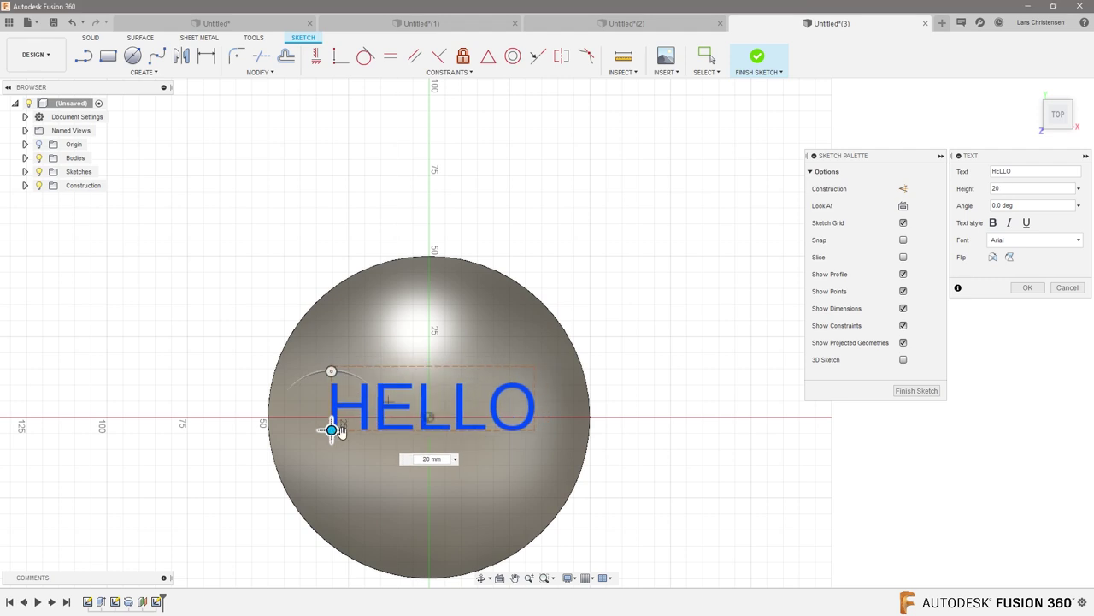
pyautogui.press('Return')
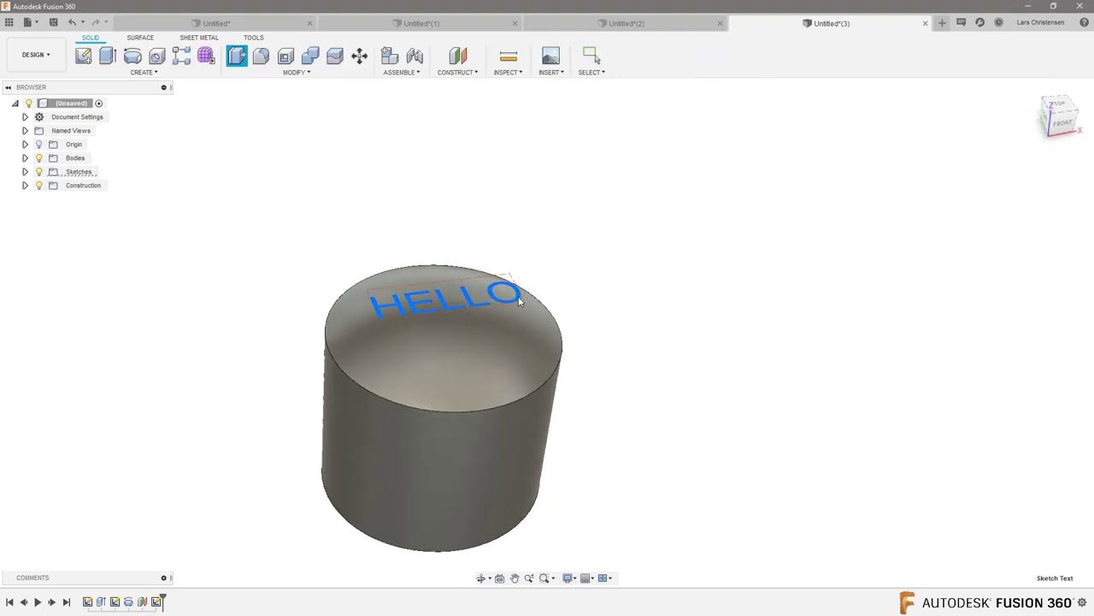
# Step: Cut-extrude the HELLO text down about 15.155 mm into the domed top
pyautogui.press('e')
pyautogui.moveTo(445, 285); pyautogui.dragTo(443, 334)
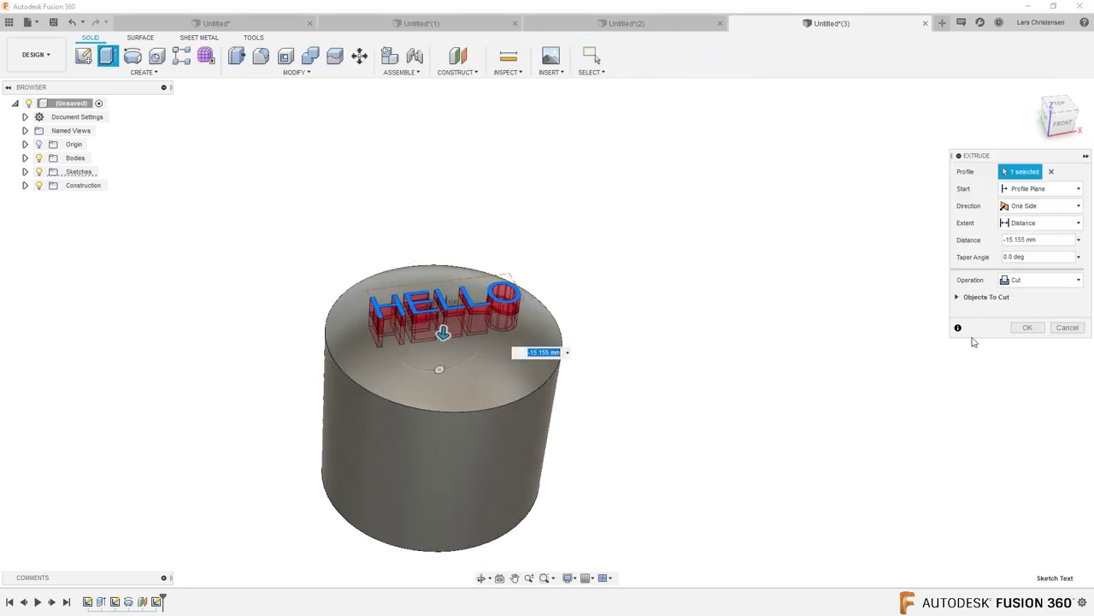
pyautogui.click(1028, 327)
pyautogui.keyDown('shift'); pyautogui.moveTo(699, 325); pyautogui.dragTo(190, 354, button='middle'); pyautogui.keyUp('shift')
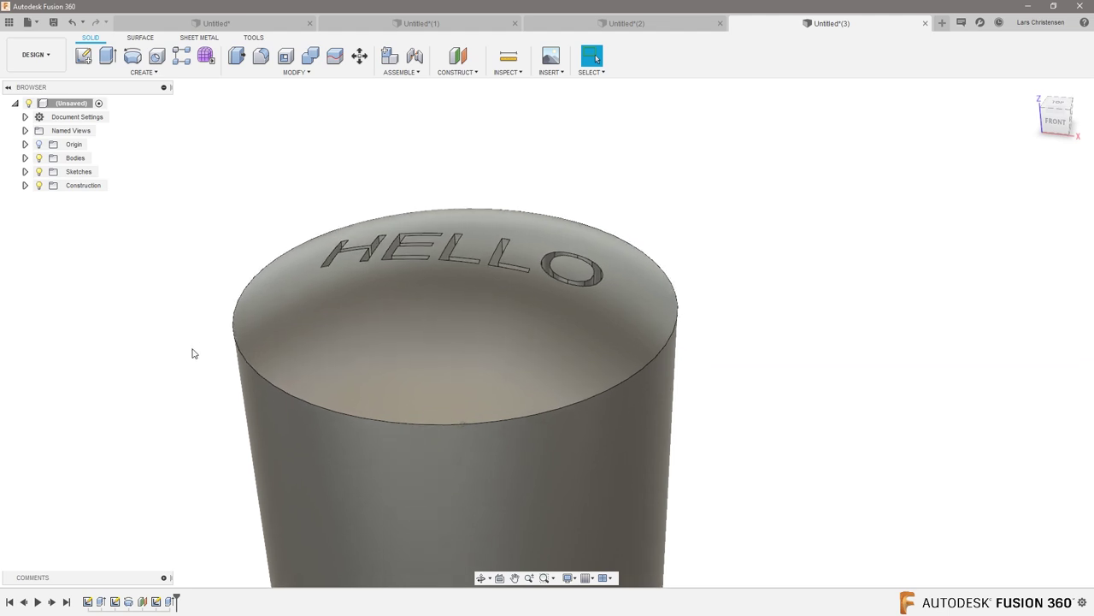
pyautogui.keyDown('shift'); pyautogui.moveTo(193, 353); pyautogui.dragTo(216, 318, button='middle'); pyautogui.keyUp('shift')
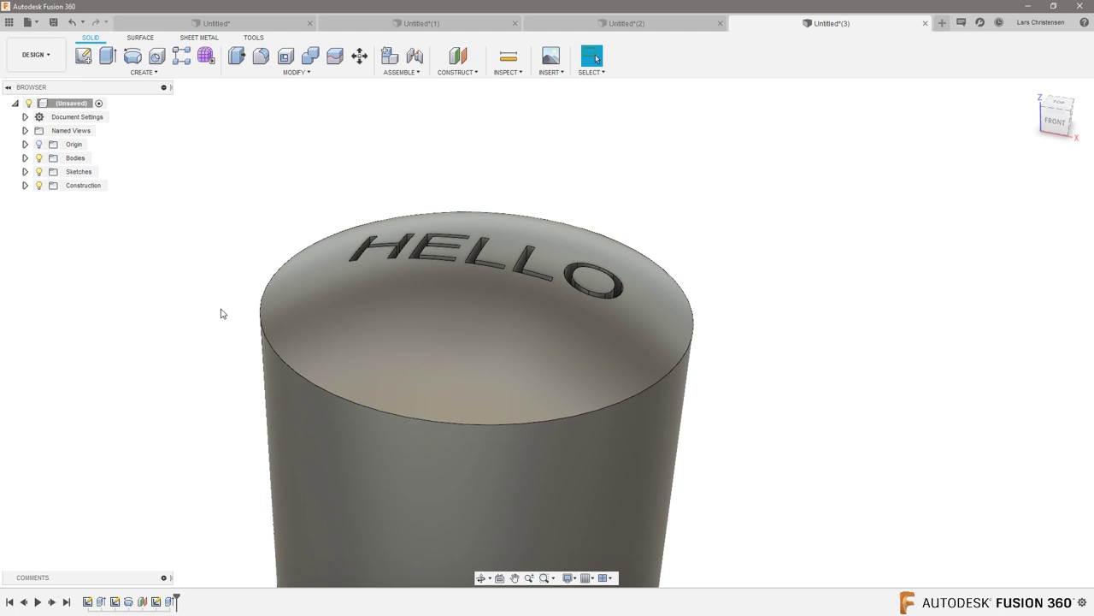
pyautogui.click(38, 54)
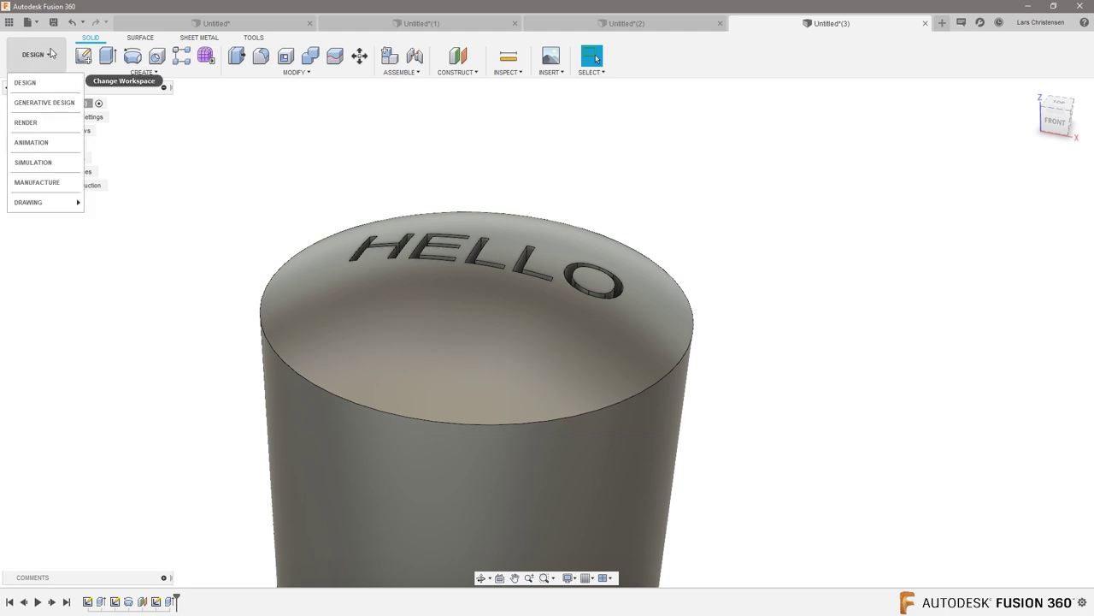
# Step: Switch to the Manufacture workspace and create Setup1 with default stock
pyautogui.click(36, 183)
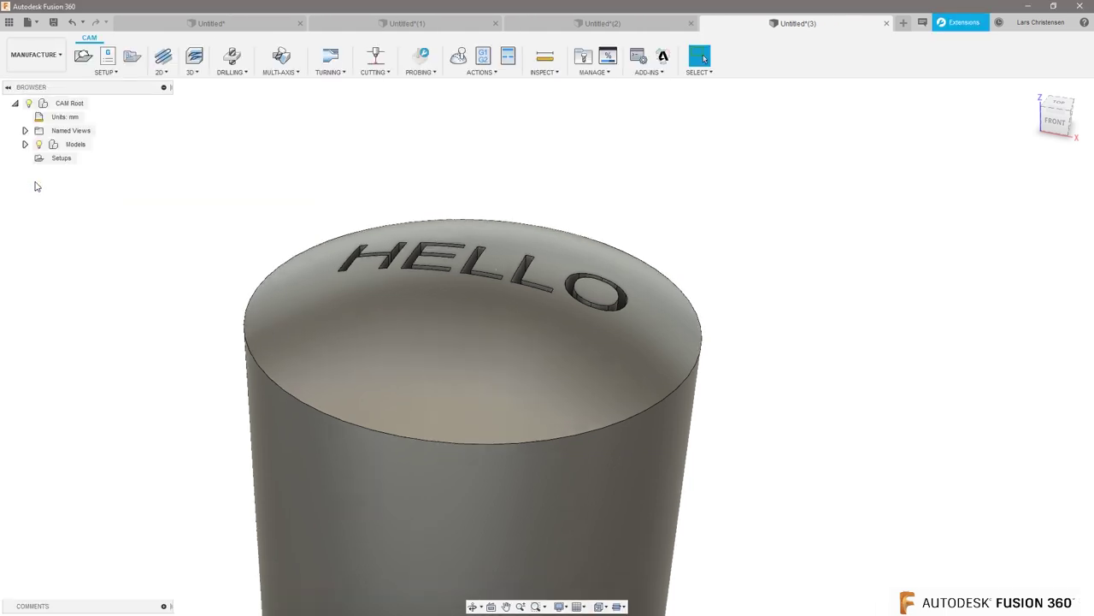
pyautogui.click(82, 56)
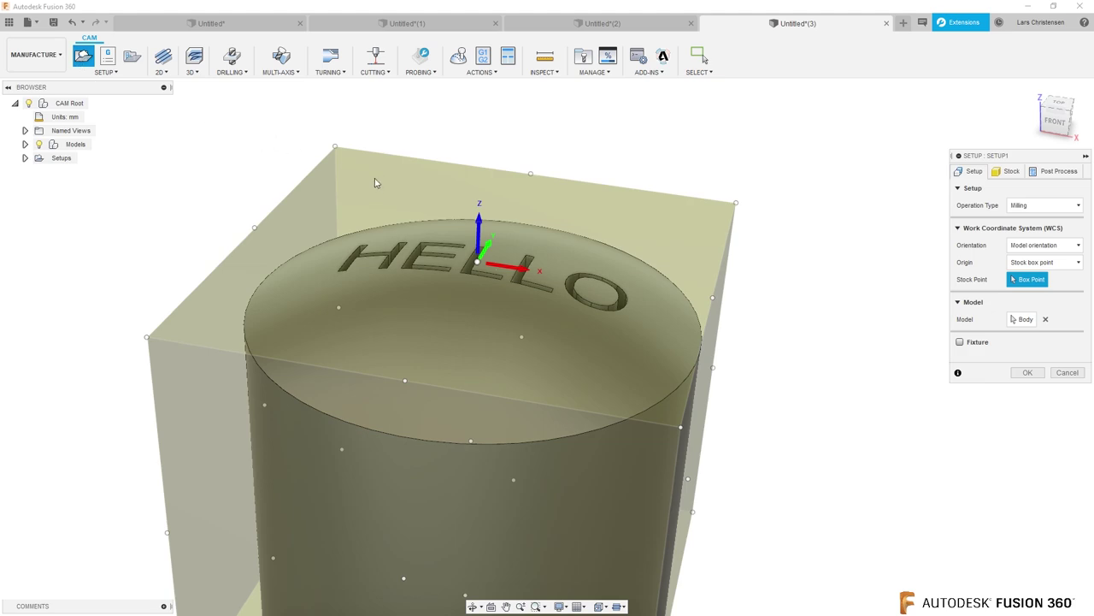
pyautogui.click(1028, 372)
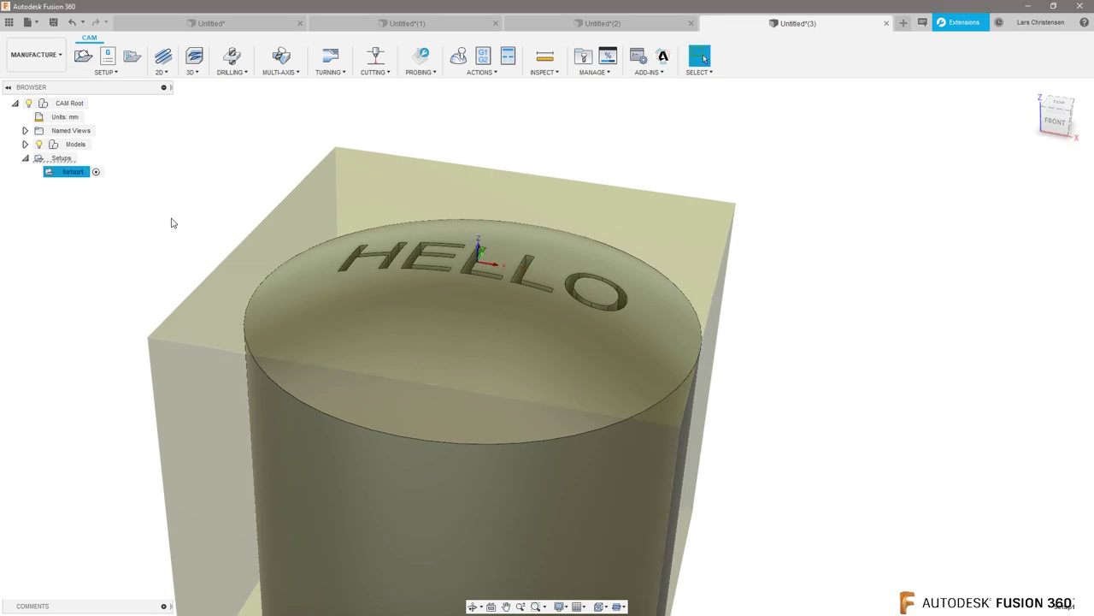
pyautogui.click(161, 72)
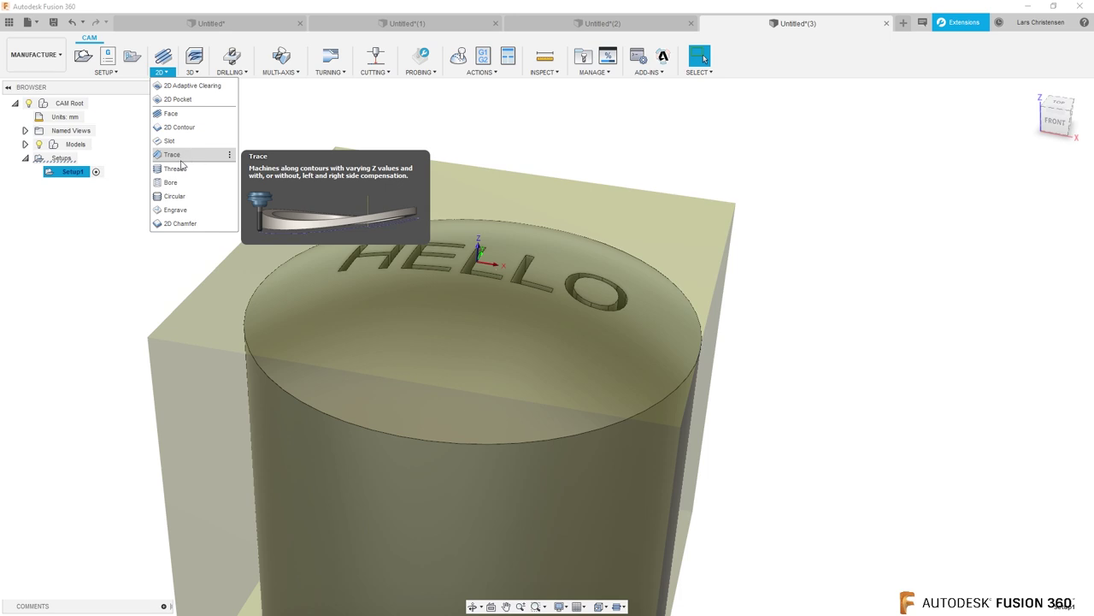
# Step: Add a Trace toolpath using the Ø10 mm 45° chamfer mill from Tutorial - Metric
pyautogui.click(202, 74)
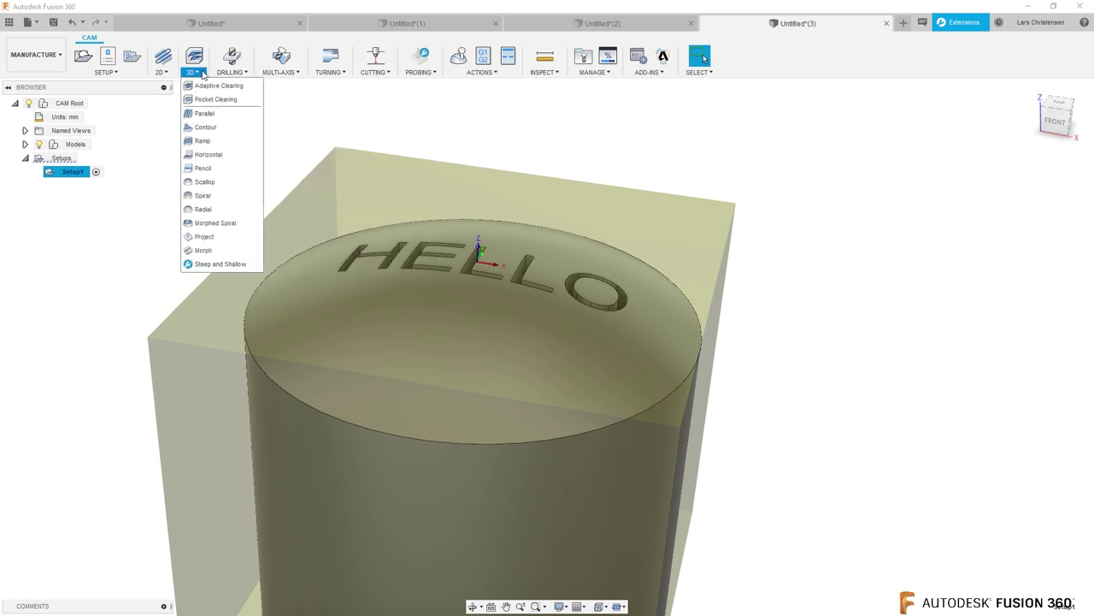
pyautogui.click(160, 72)
pyautogui.click(201, 149)
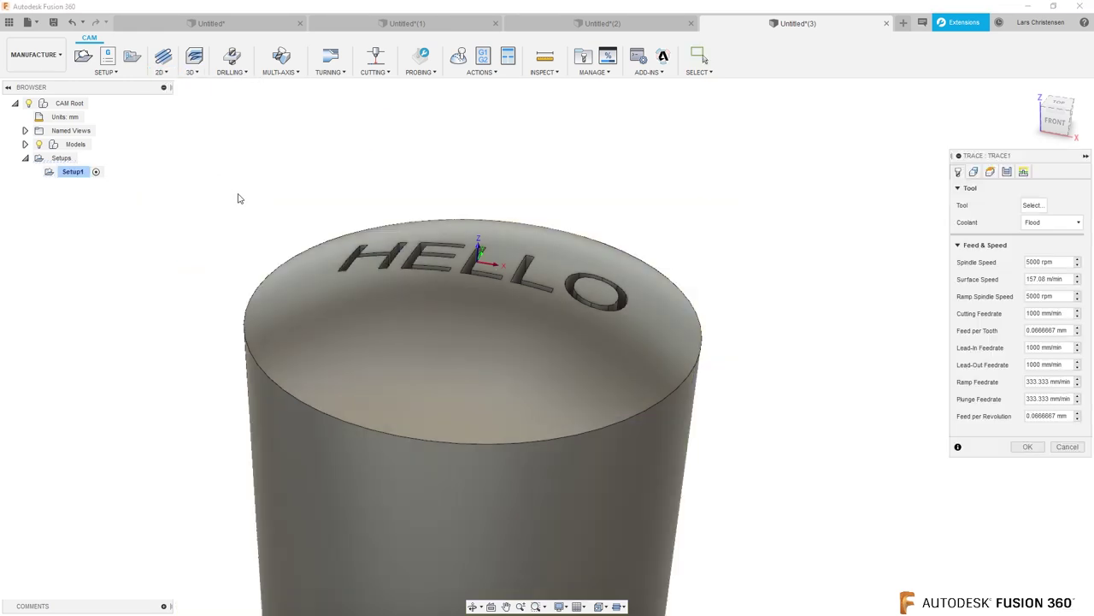
pyautogui.click(1033, 206)
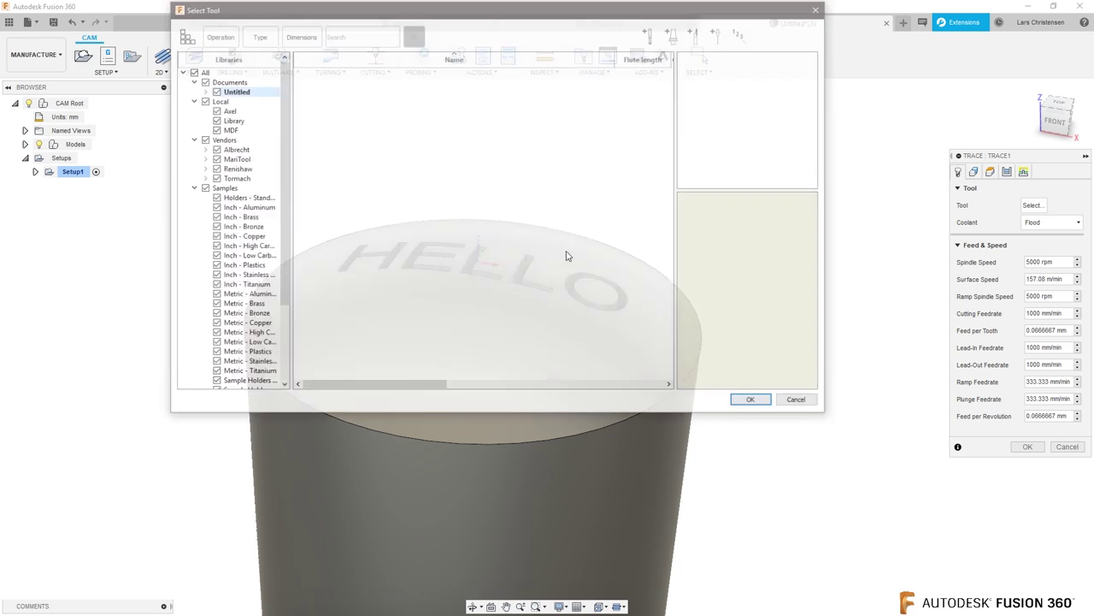
pyautogui.scroll(-4, 287, 197)
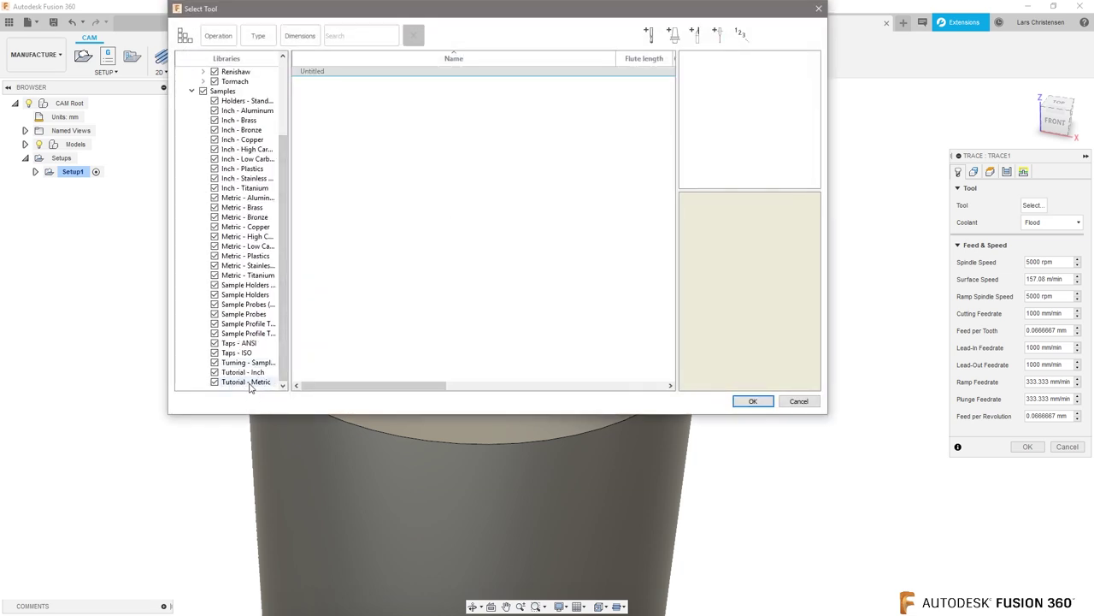
pyautogui.click(248, 382)
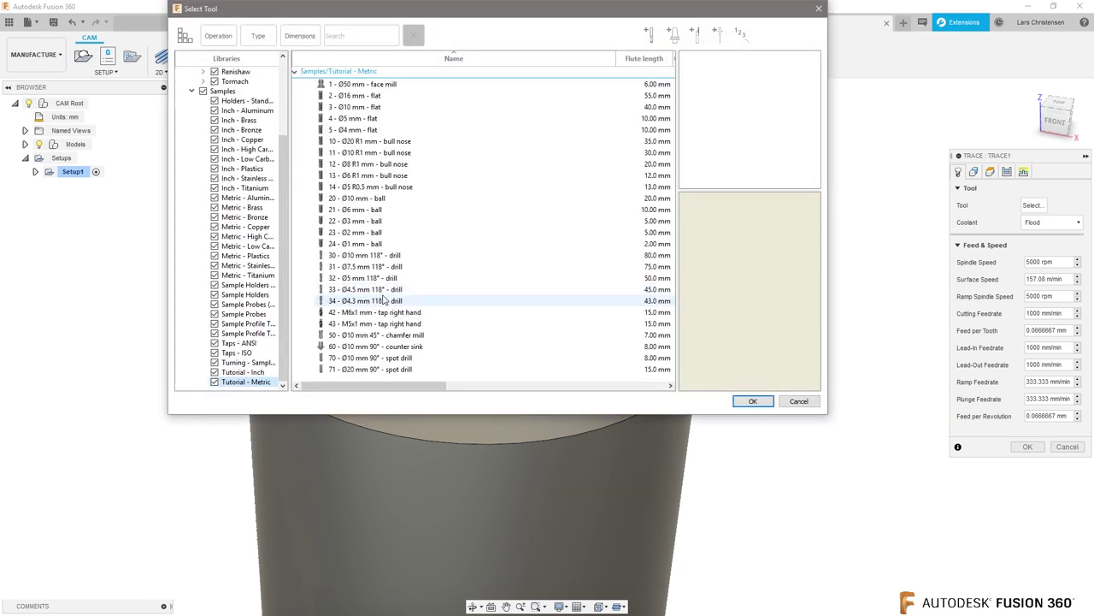
pyautogui.click(402, 336)
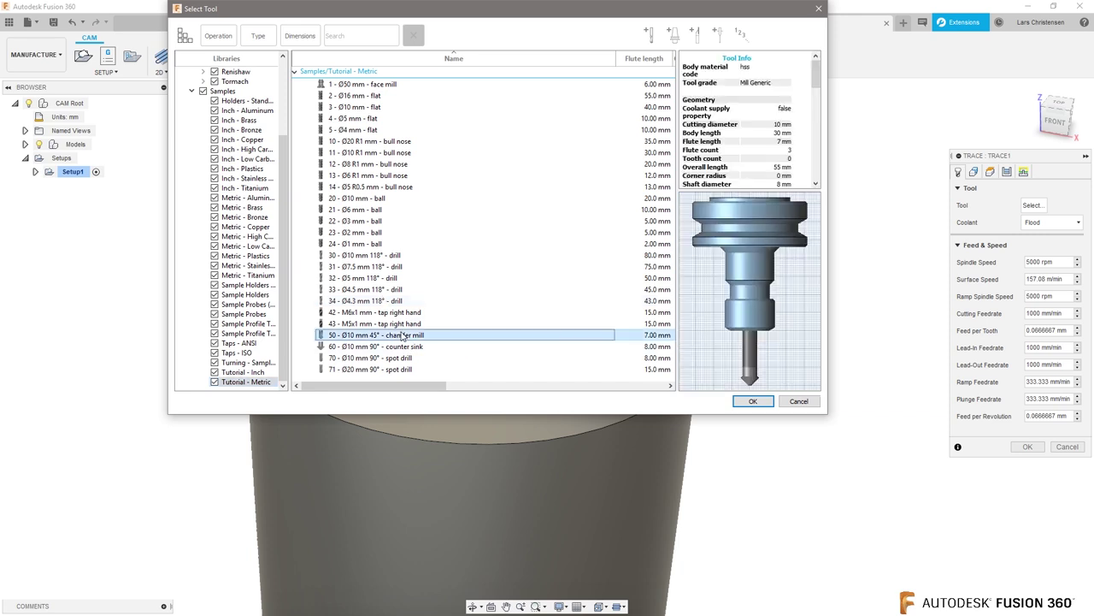
pyautogui.doubleClick(402, 336)
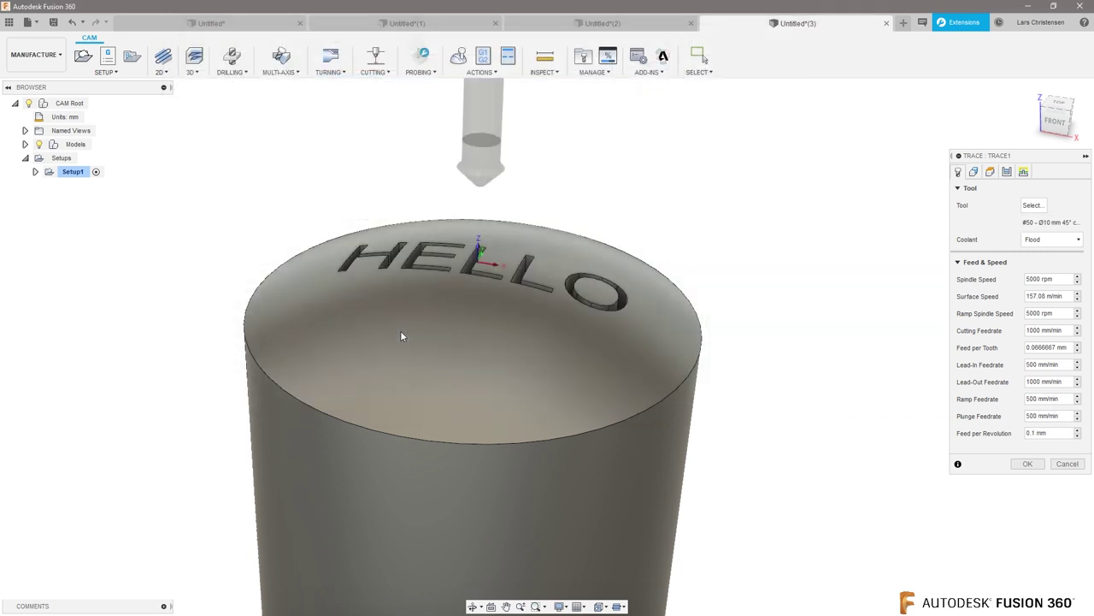
# Step: Edit the chamfer mill's tip diameter to 0 mm and confirm it for the engraving
pyautogui.click(1032, 207)
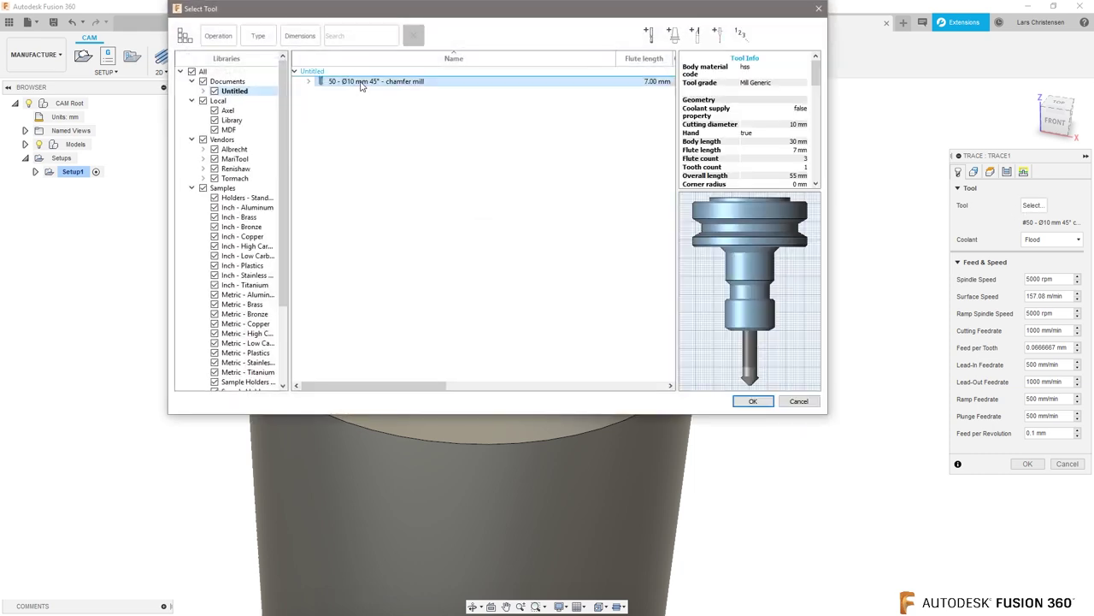
pyautogui.rightClick(377, 85)
pyautogui.press('Escape')
pyautogui.doubleClick(378, 83)
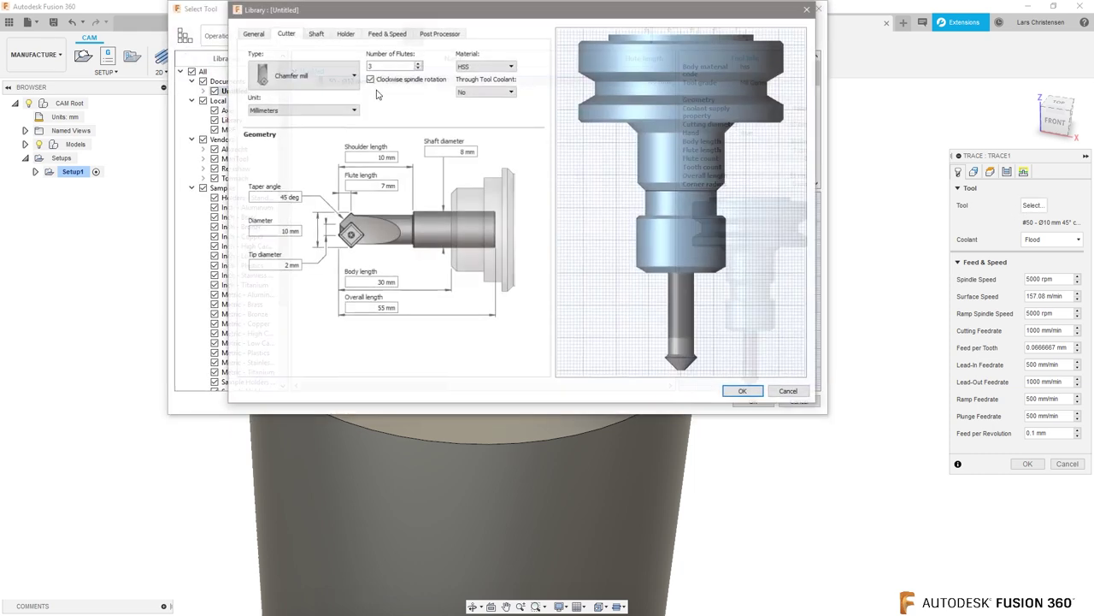
pyautogui.click(279, 265)
pyautogui.write('0')
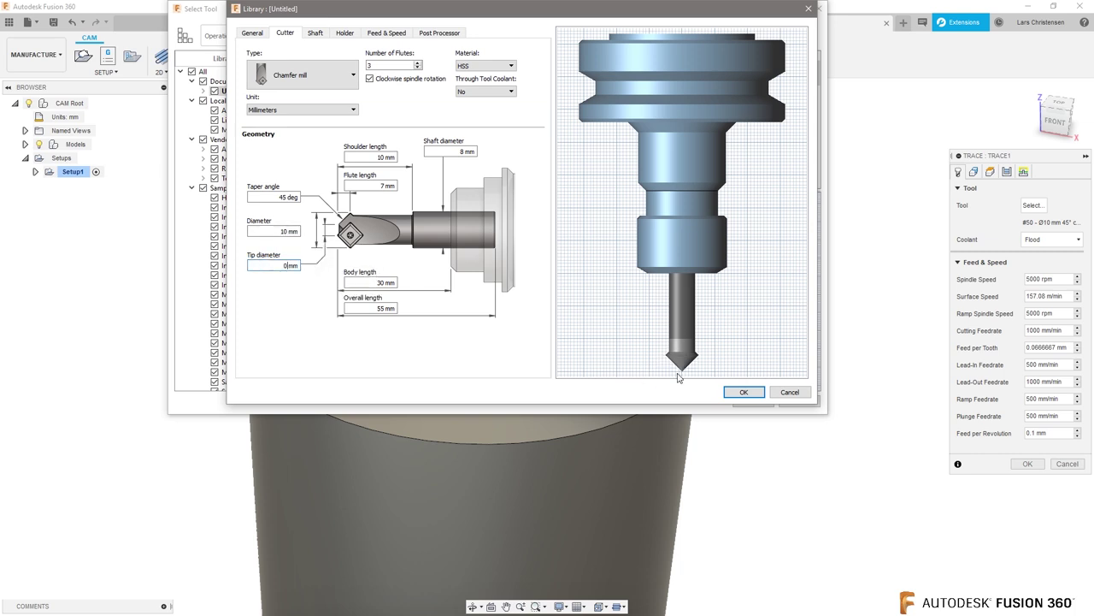
pyautogui.click(741, 392)
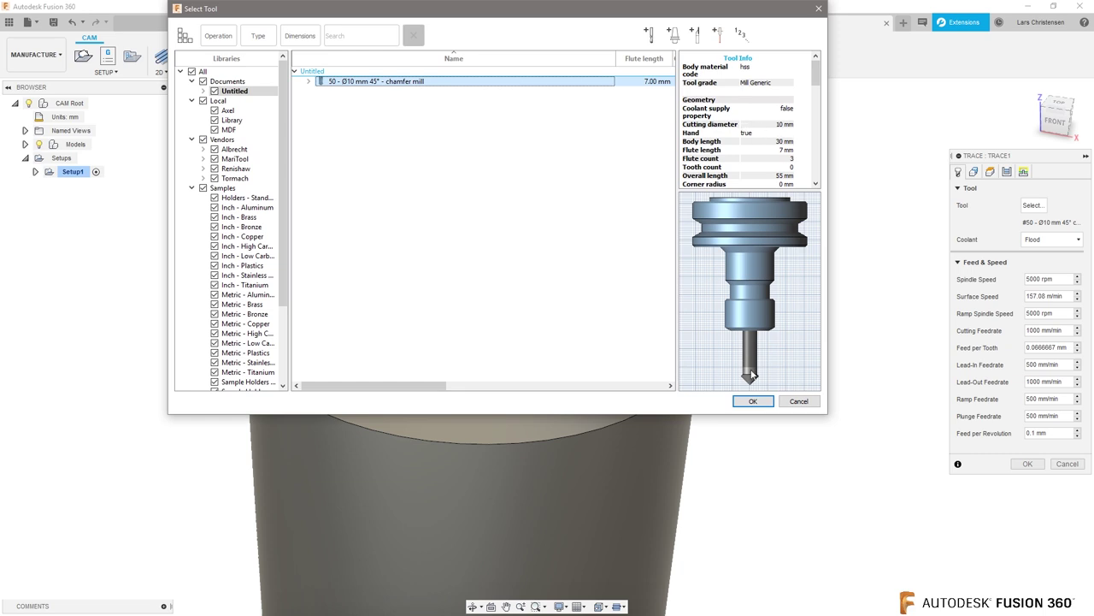
pyautogui.click(752, 401)
pyautogui.scroll(3, 420, 205)
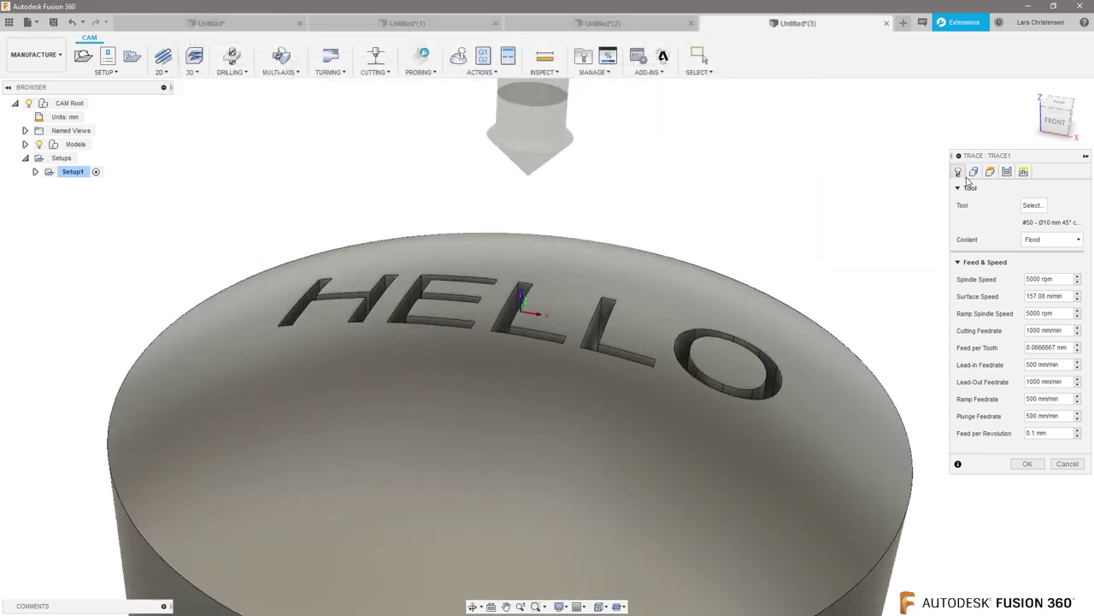
pyautogui.click(973, 172)
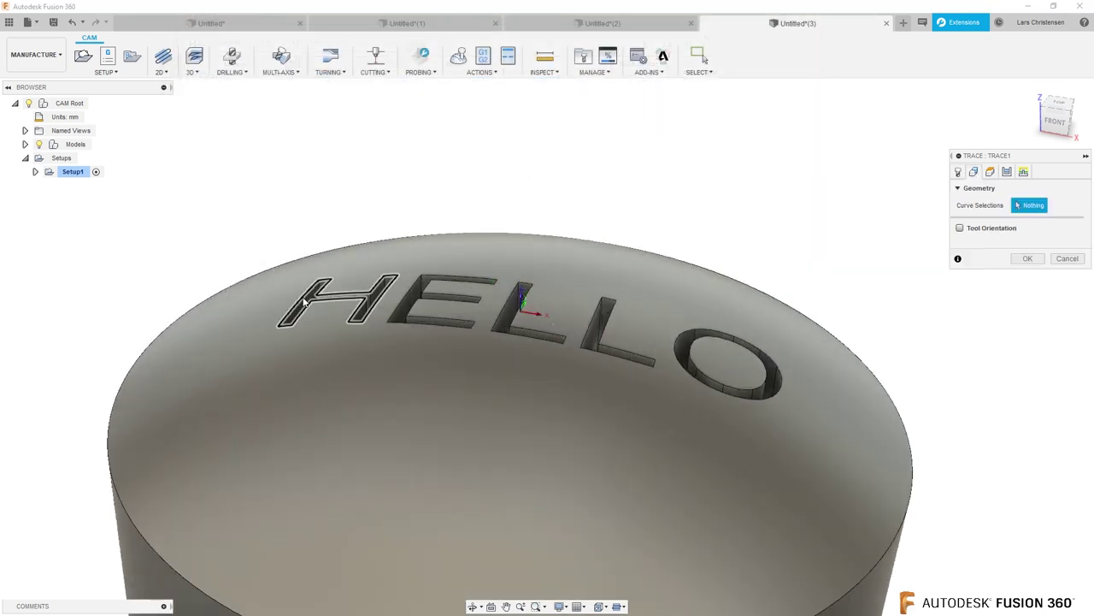
# Step: Select the H, E, both L outlines, and the O's outer and inner loops as trace curves
pyautogui.click(401, 282)
pyautogui.click(414, 289)
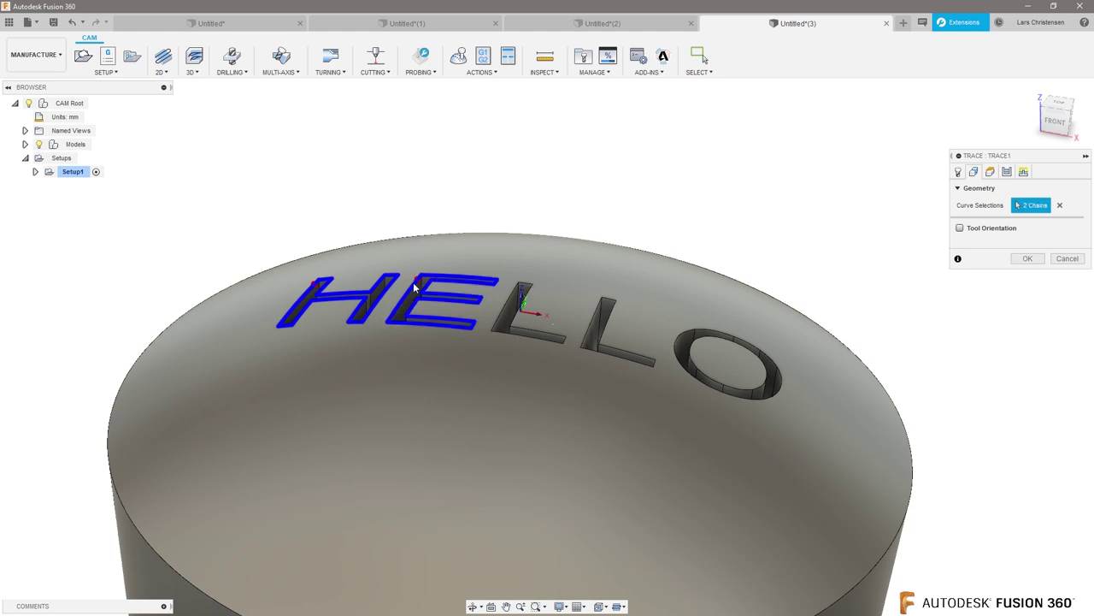
pyautogui.click(517, 306)
pyautogui.click(614, 303)
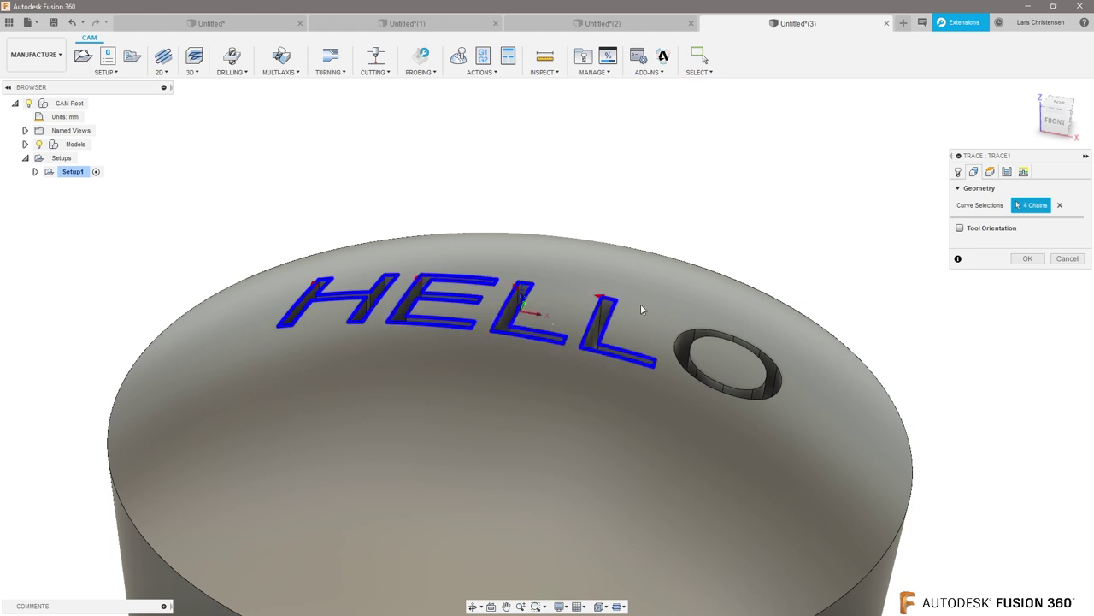
pyautogui.click(685, 336)
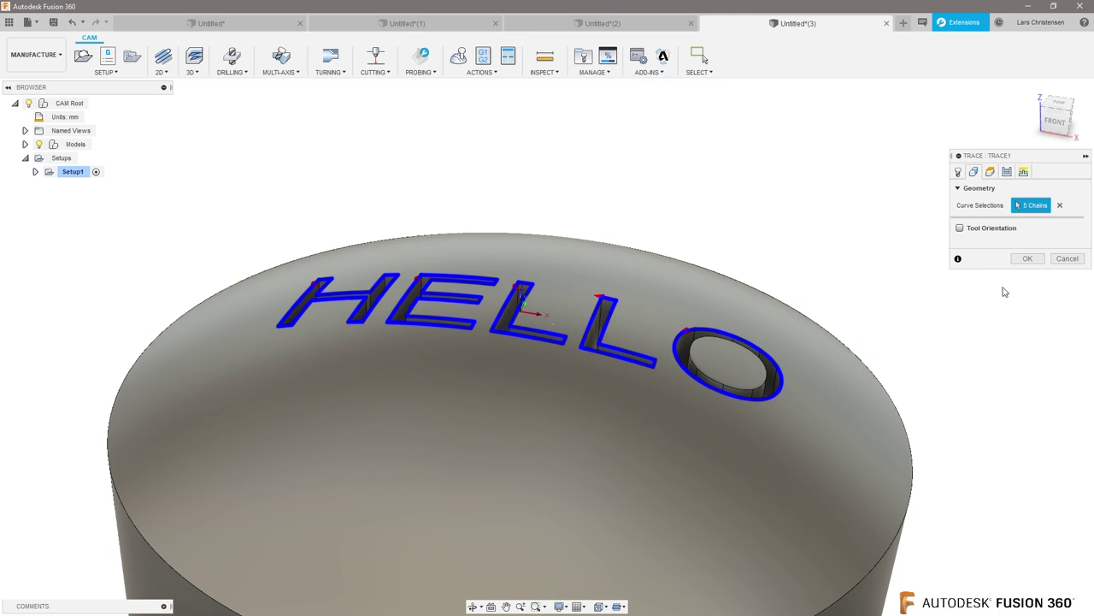
pyautogui.click(699, 351)
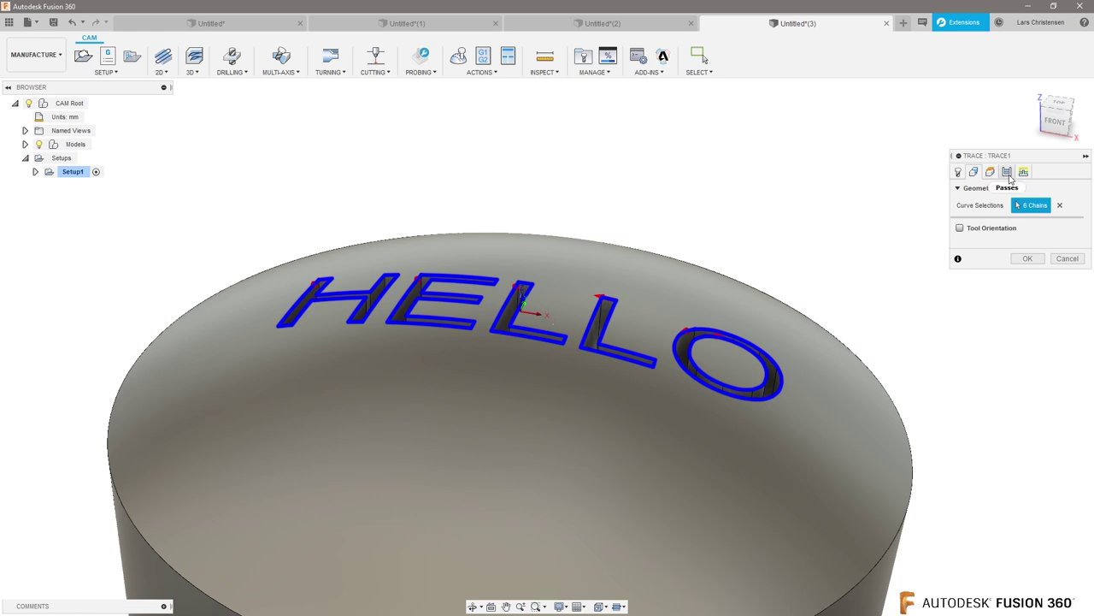
# Step: Review the pass and chamfer settings and generate the Trace1 engraving toolpath
pyautogui.click(1008, 173)
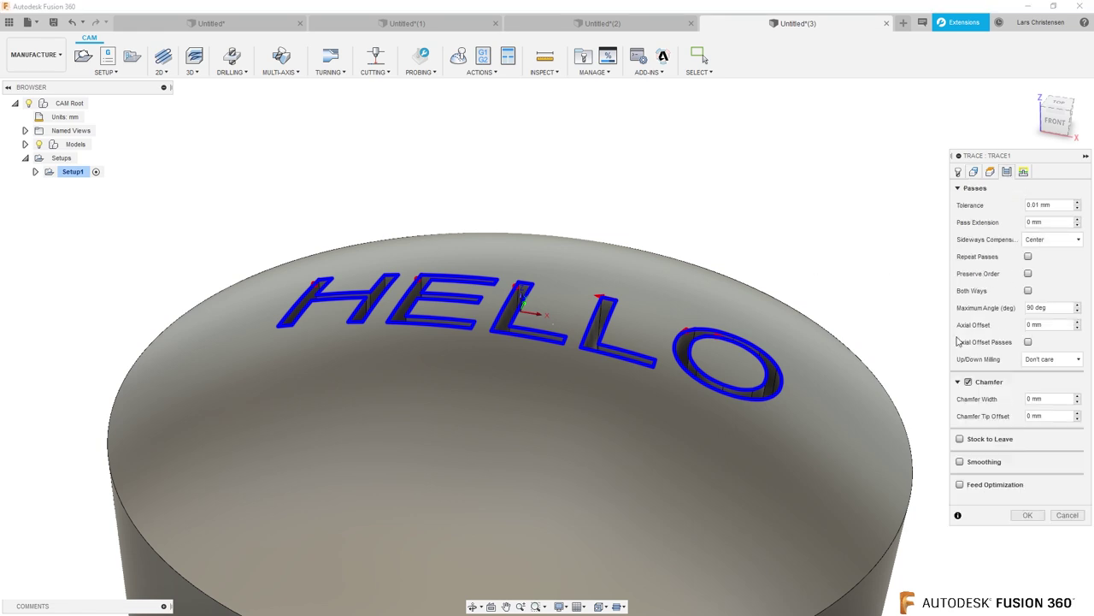
pyautogui.click(1028, 515)
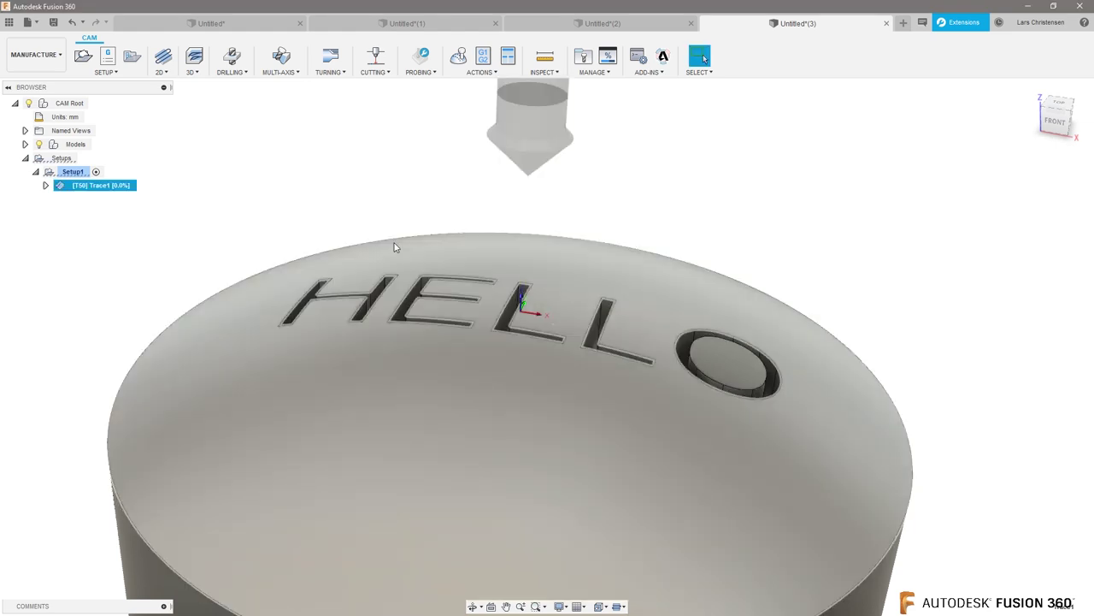
pyautogui.scroll(-2, 394, 247)
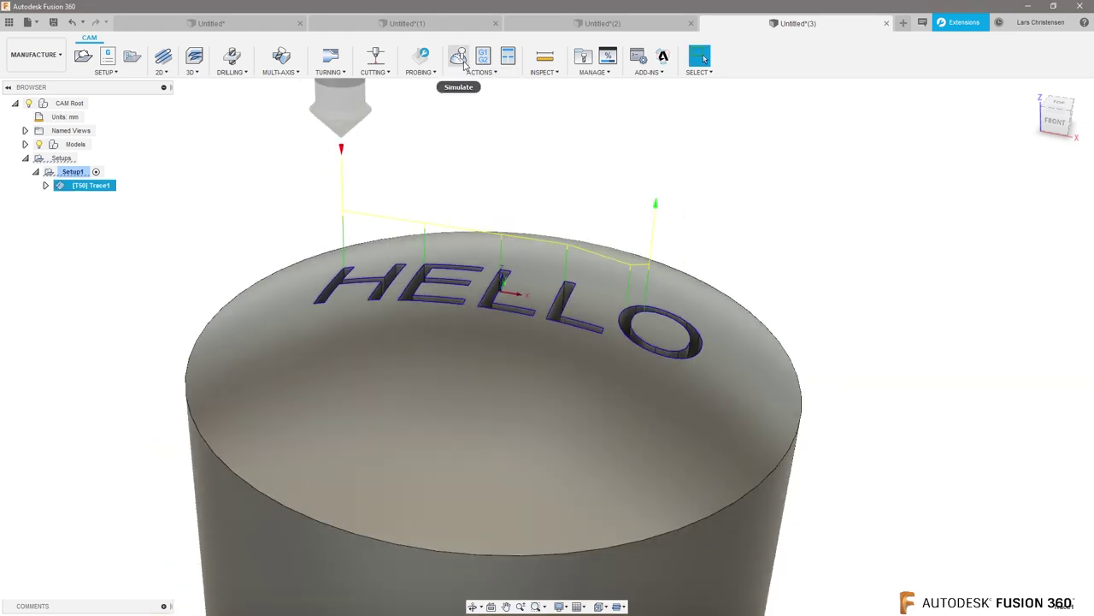
pyautogui.click(463, 63)
# Step: Play the Trace1 engraving simulation, close it, and return to the Design workspace
pyautogui.click(546, 561)
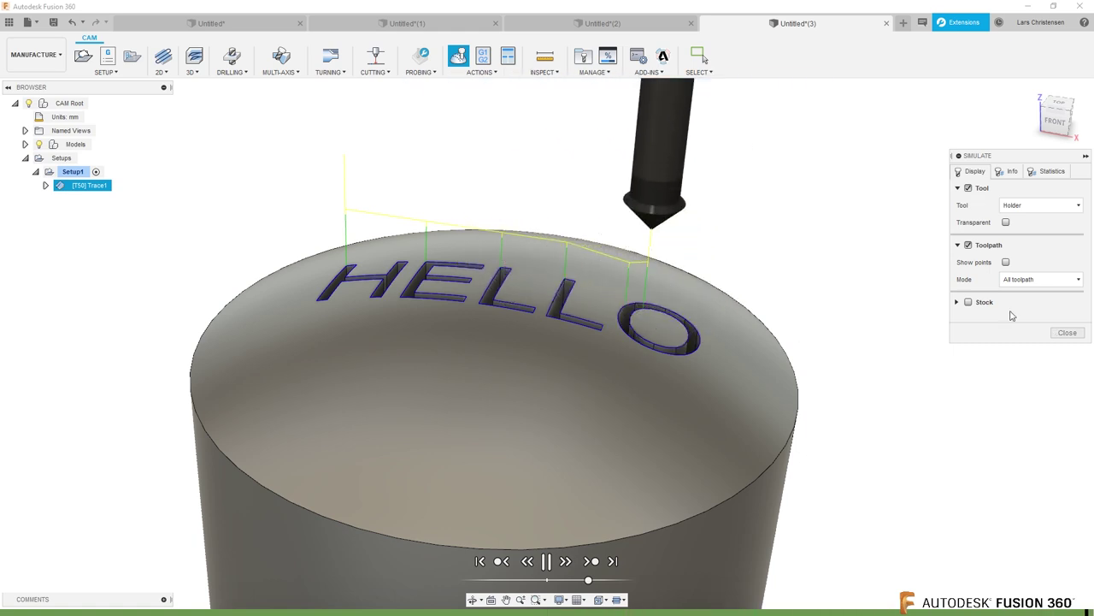
pyautogui.click(1059, 334)
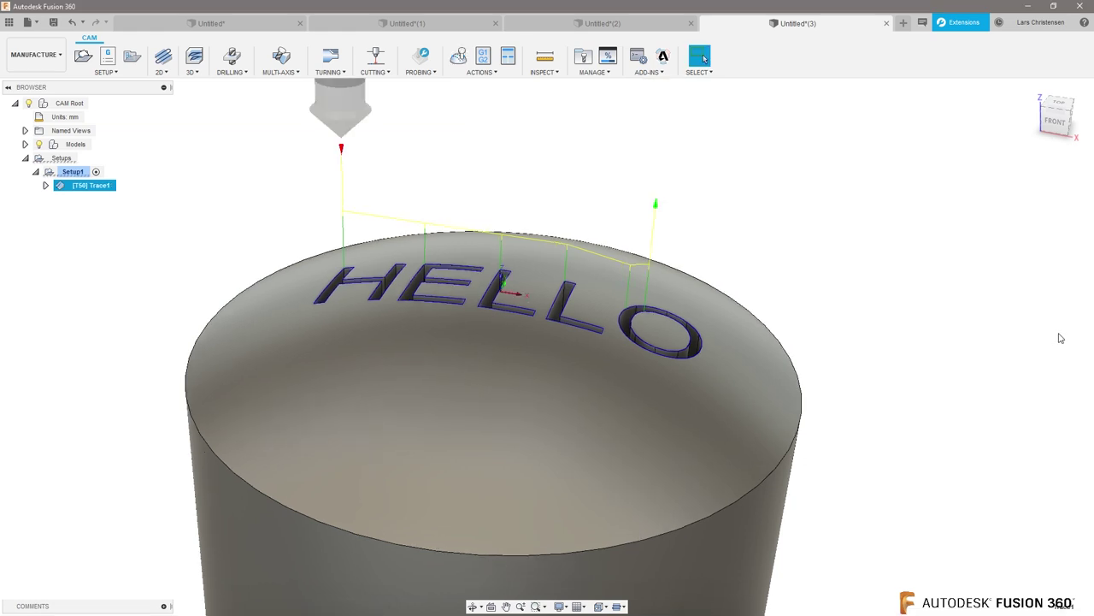
pyautogui.click(51, 55)
pyautogui.click(34, 80)
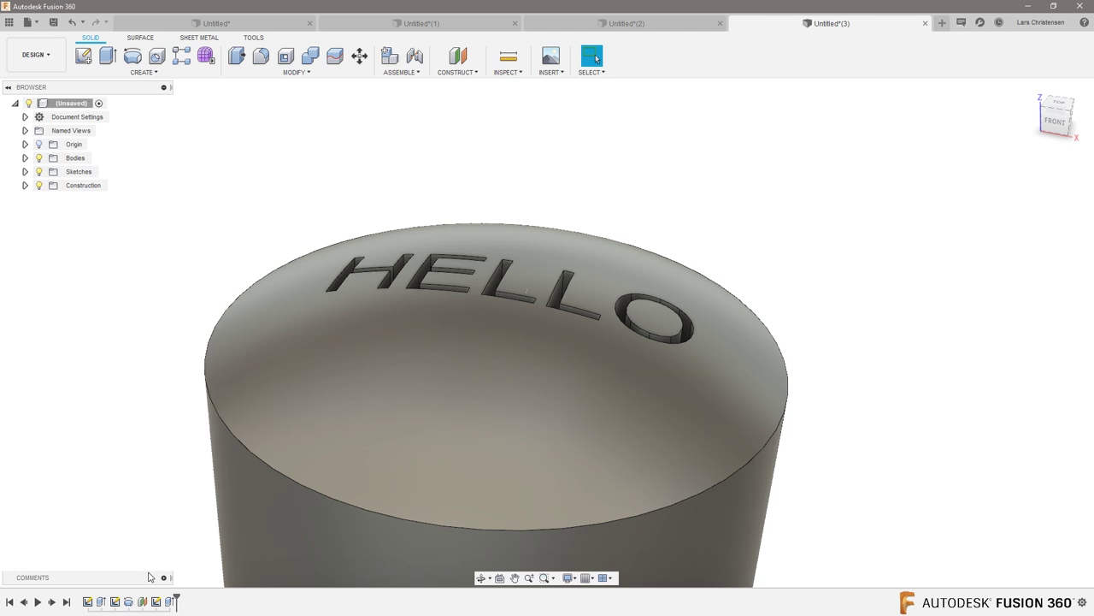
# Step: Edit the HELLO sketch from the timeline and change its text font from Arial to Geniso.shx
pyautogui.click(155, 602)
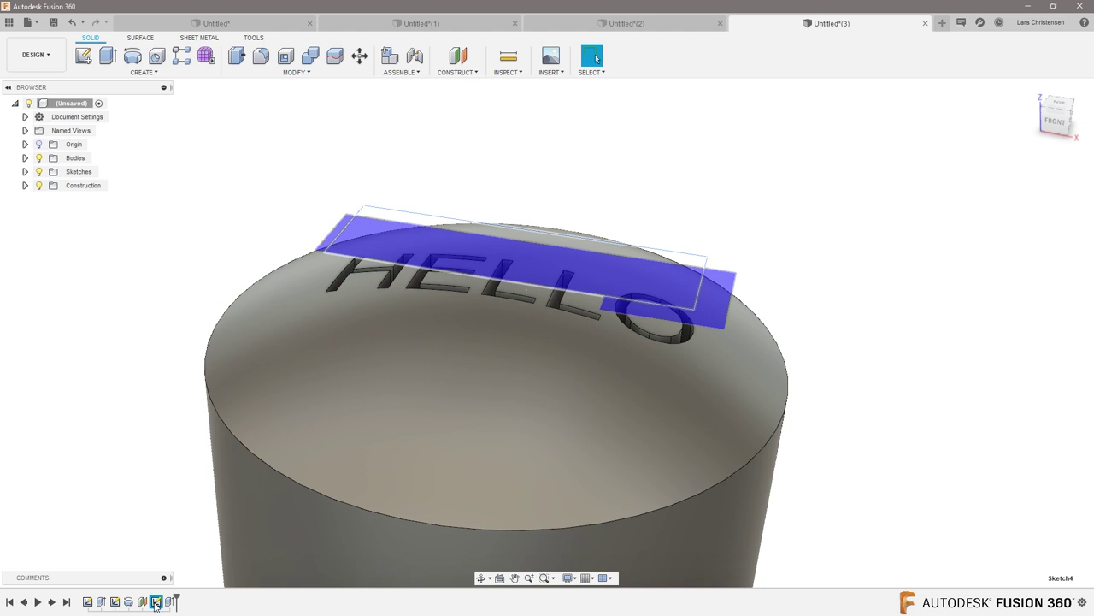
pyautogui.rightClick(156, 602)
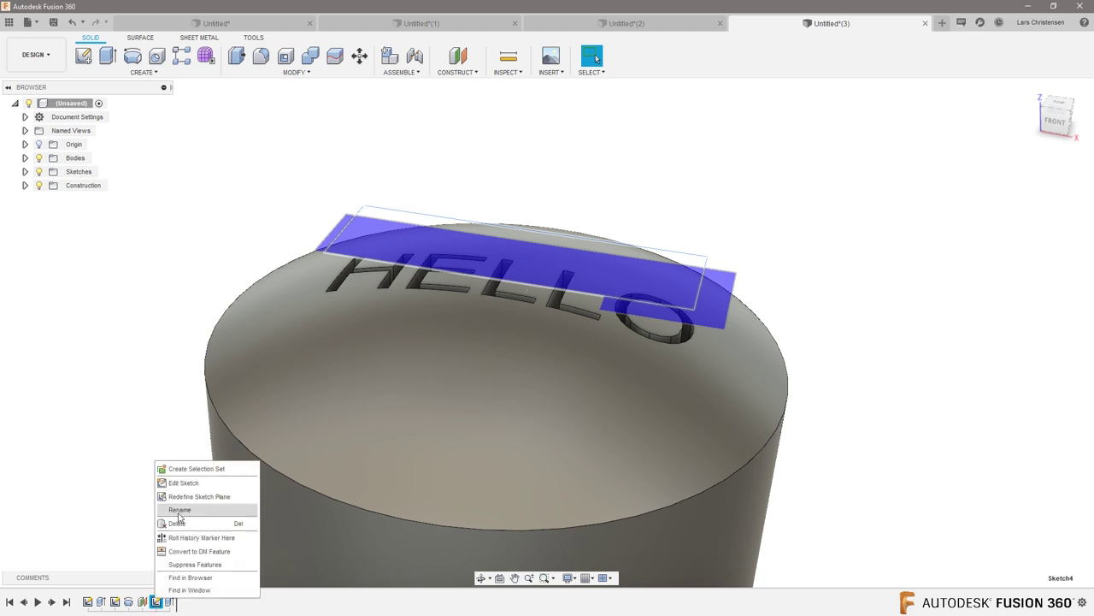
pyautogui.click(184, 481)
pyautogui.scroll(2, 314, 513)
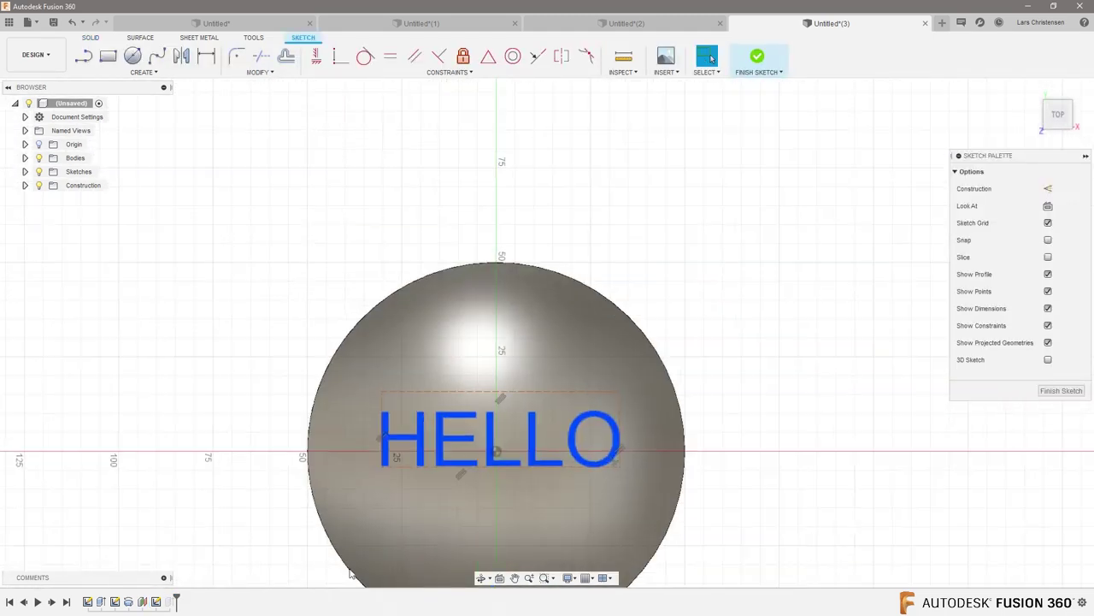
pyautogui.doubleClick(590, 438)
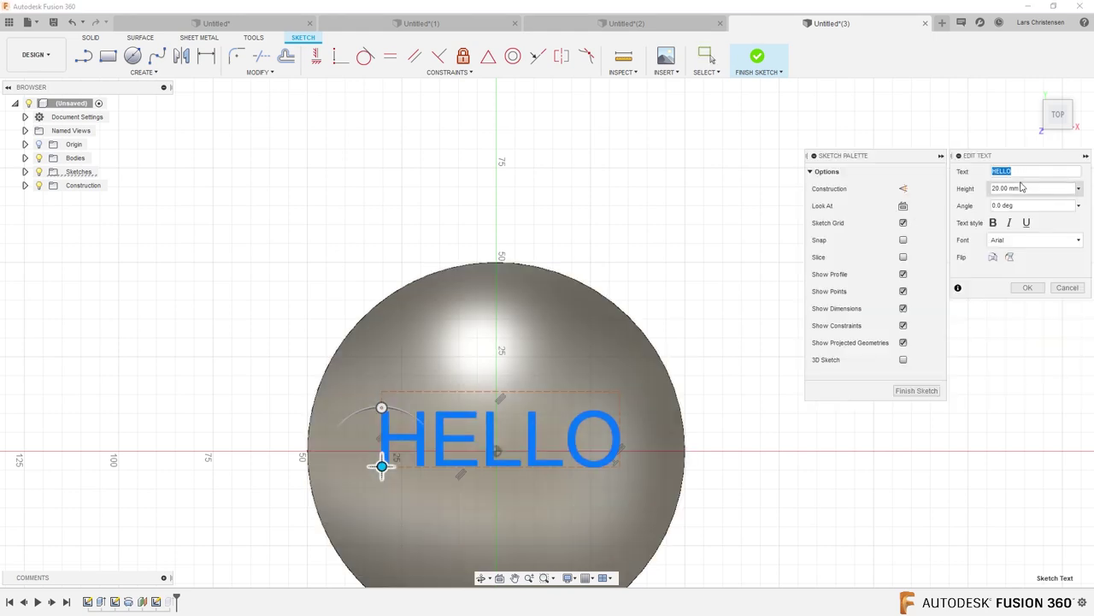
pyautogui.click(1034, 240)
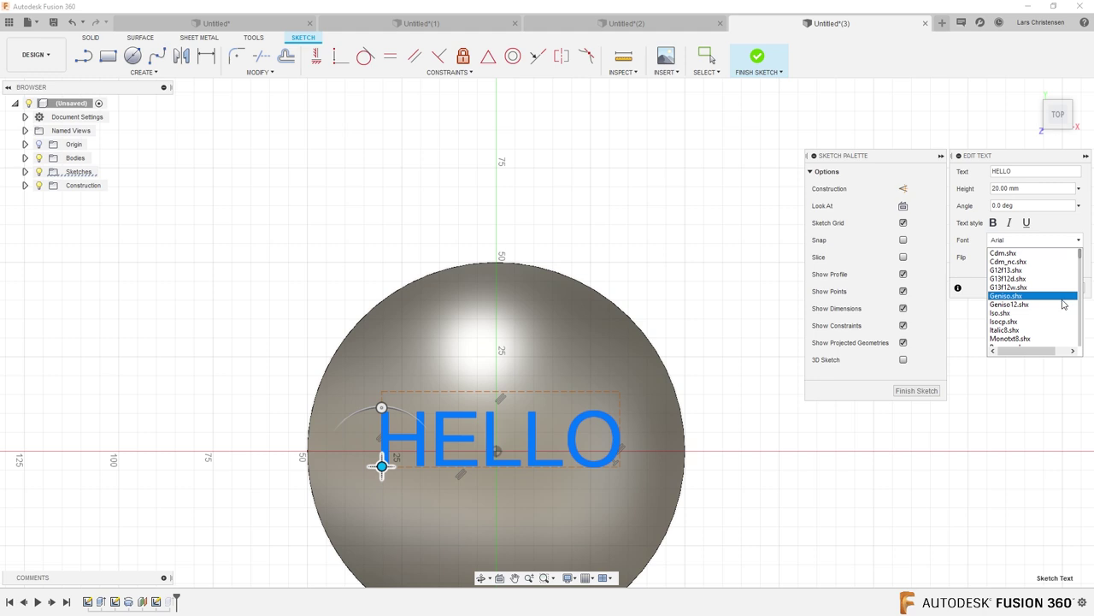
pyautogui.click(1019, 296)
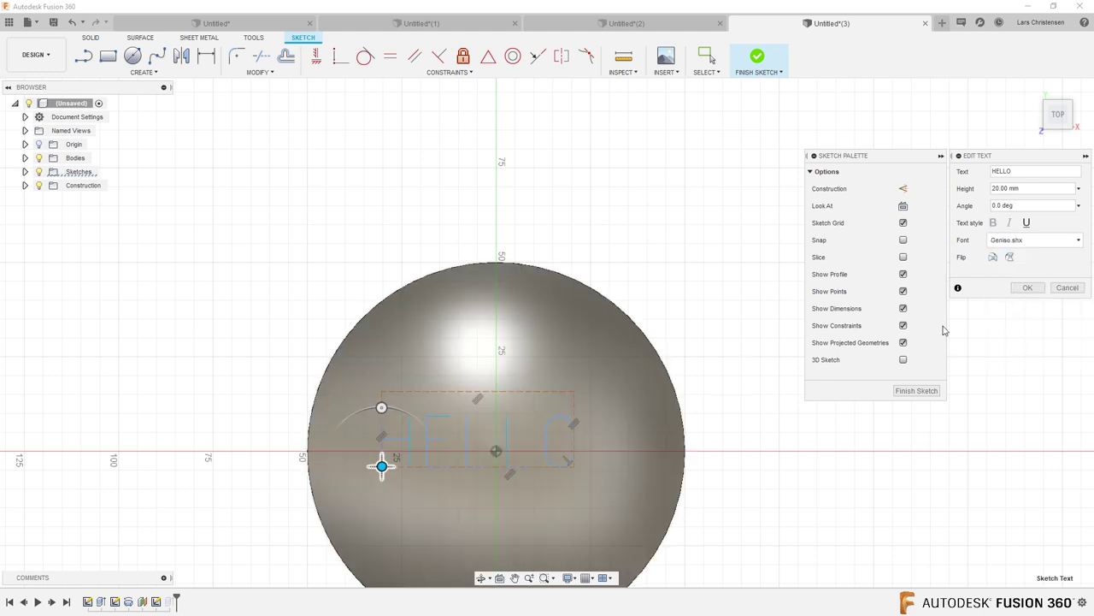
pyautogui.scroll(-3, 323, 227)
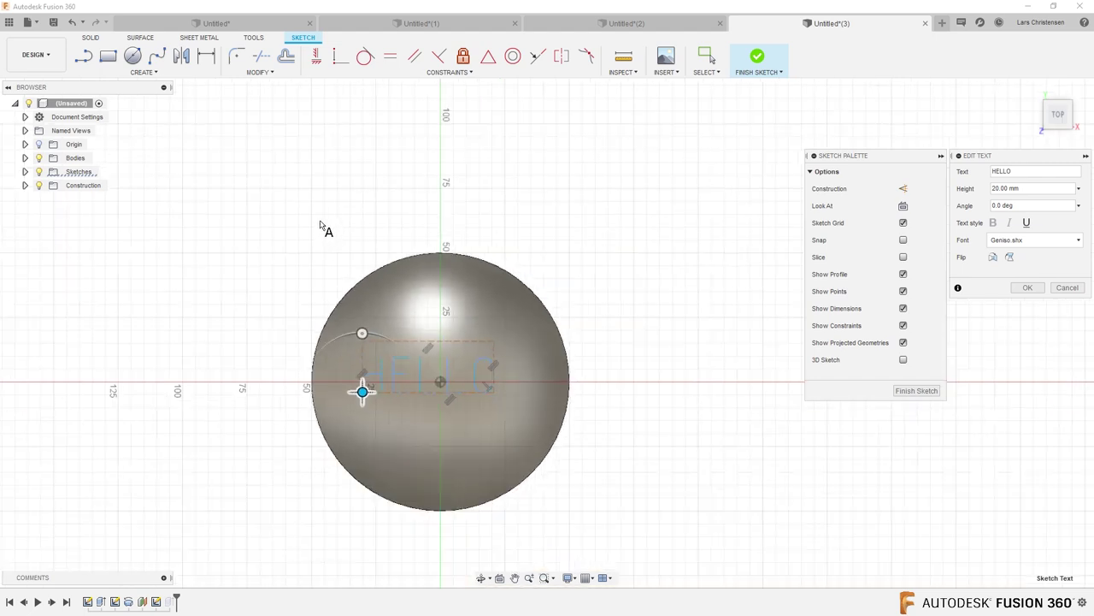
pyautogui.scroll(3, 323, 226)
pyautogui.click(1066, 289)
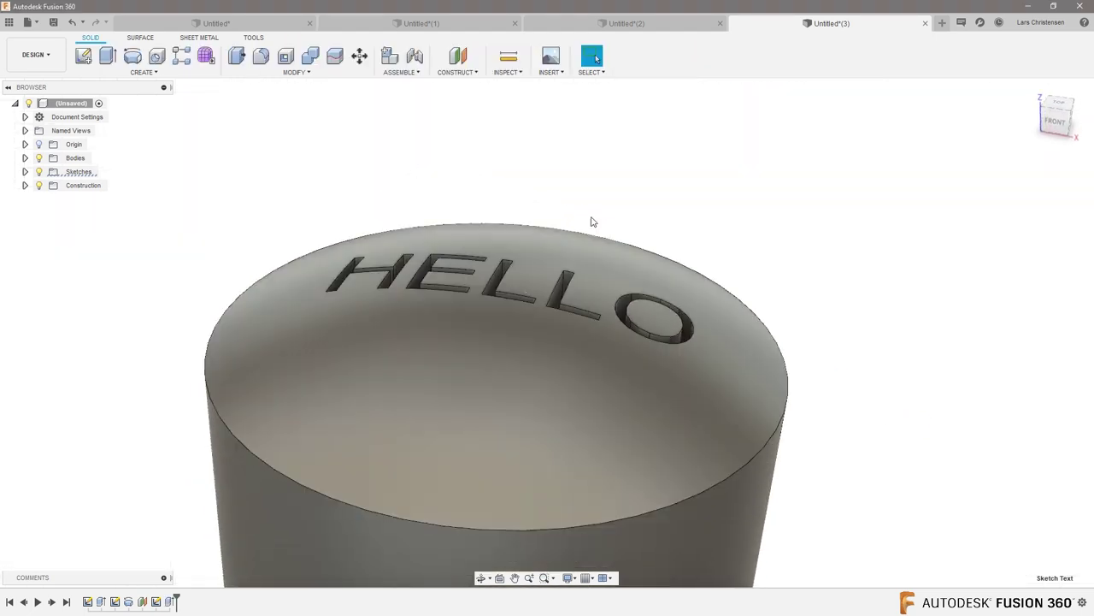
pyautogui.scroll(-2, 547, 205)
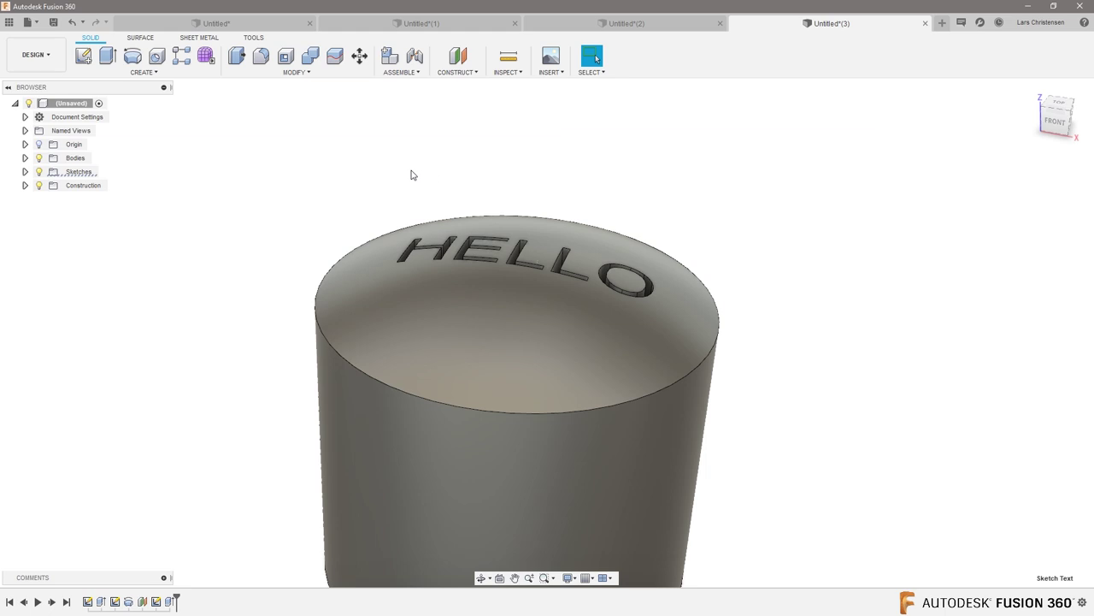
# Step: Inspect the Geniso.shx engraving, then enter the Manufacture workspace with Setup1 deselected
pyautogui.scroll(1, 753, 264)
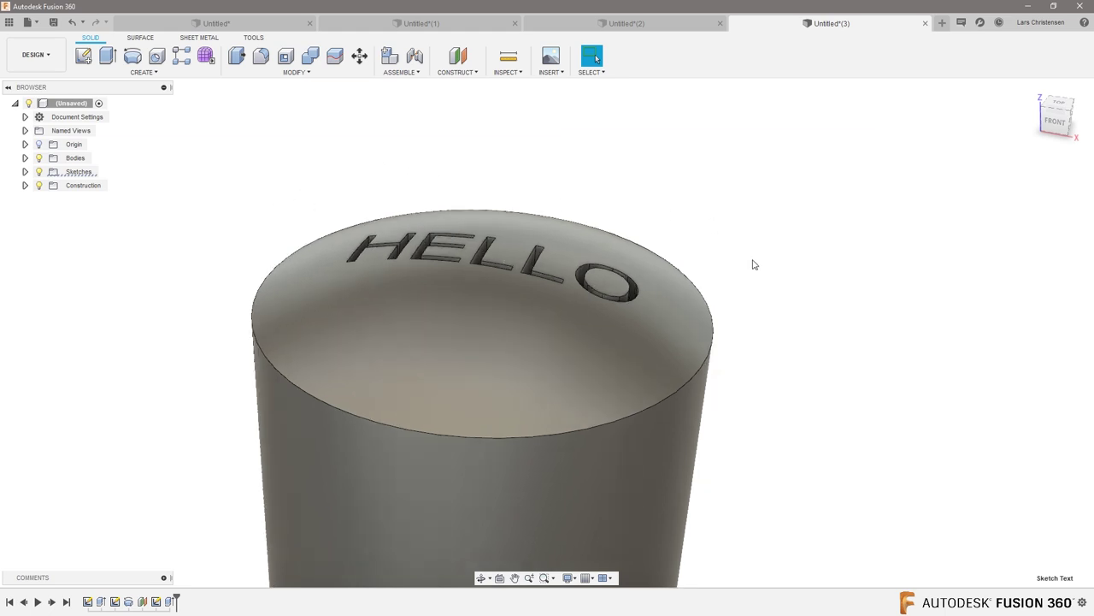
pyautogui.keyDown('shift'); pyautogui.moveTo(105, 380); pyautogui.dragTo(70, 359, button='middle'); pyautogui.keyUp('shift')
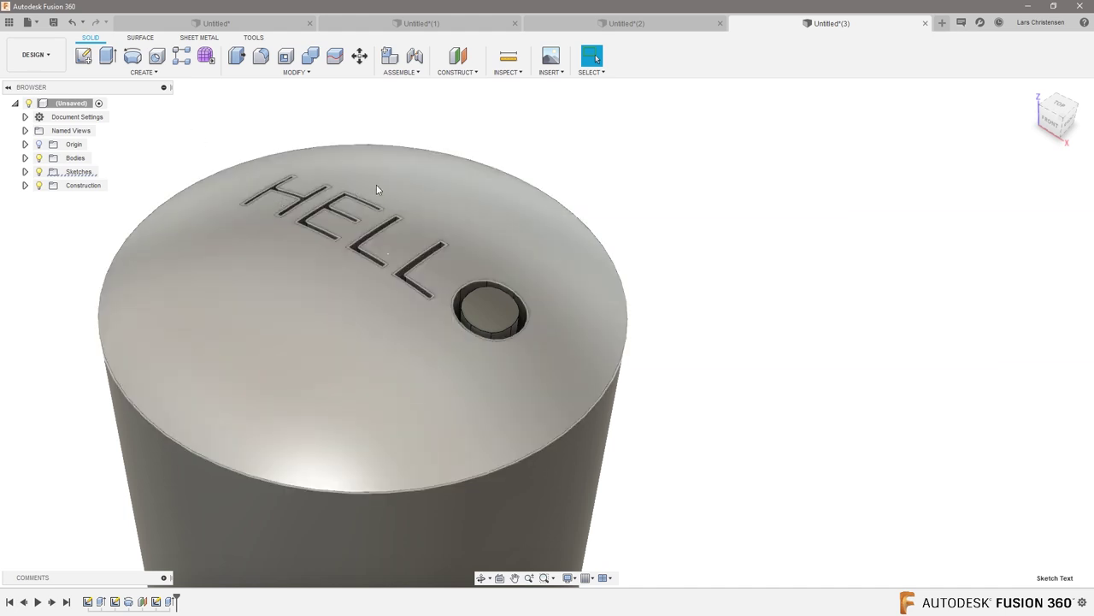
pyautogui.click(35, 54)
pyautogui.click(37, 178)
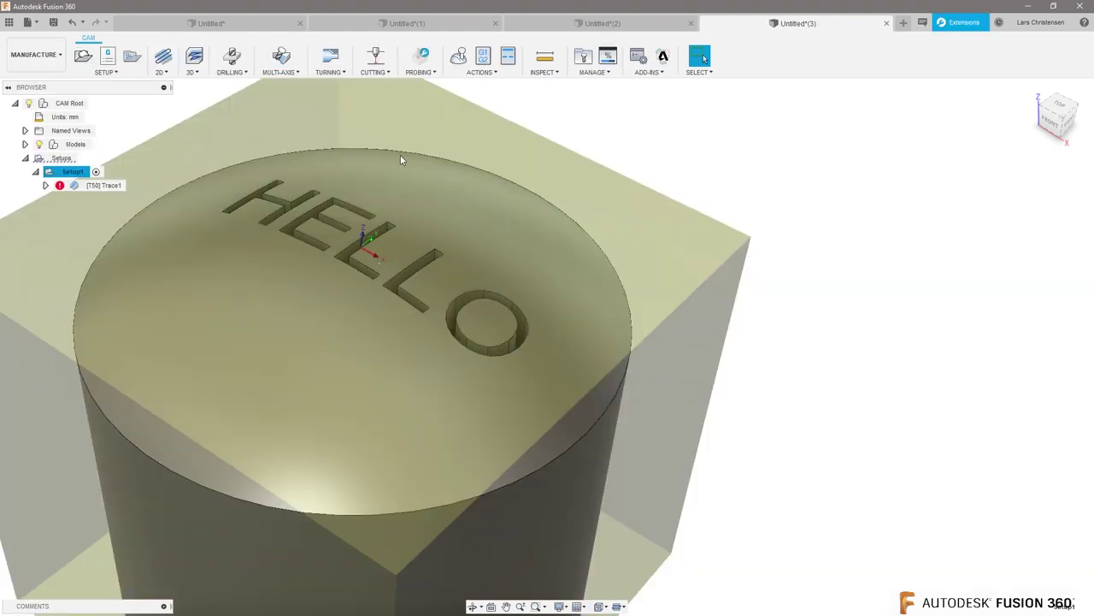
pyautogui.click(287, 114)
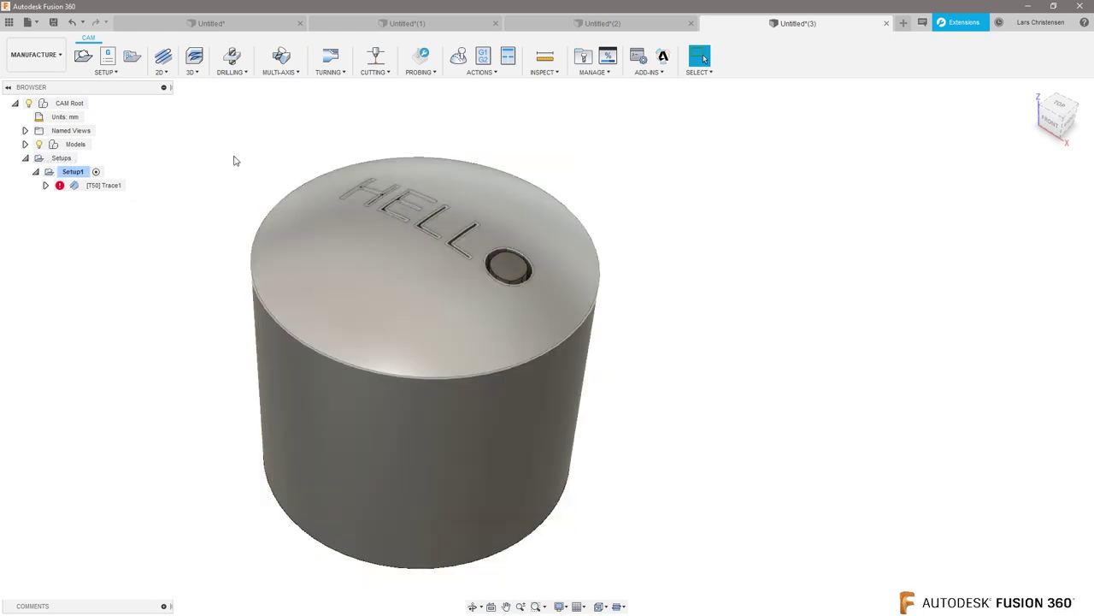
# Step: Add a 3D Spiral toolpath using the Tutorial - Metric #23 Ø2 mm ball mill
pyautogui.click(197, 72)
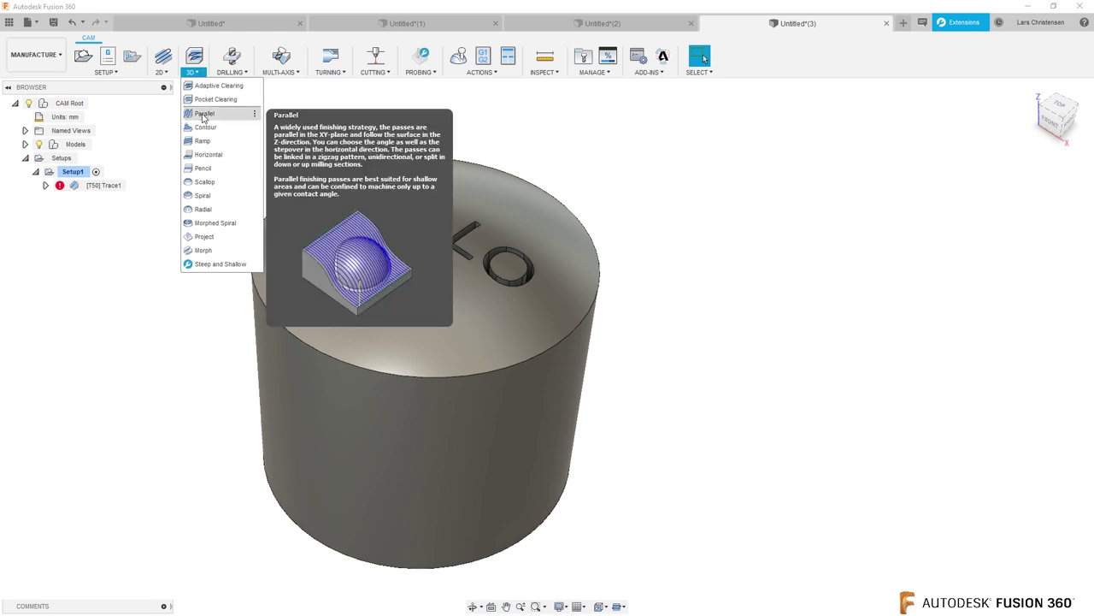
pyautogui.click(204, 196)
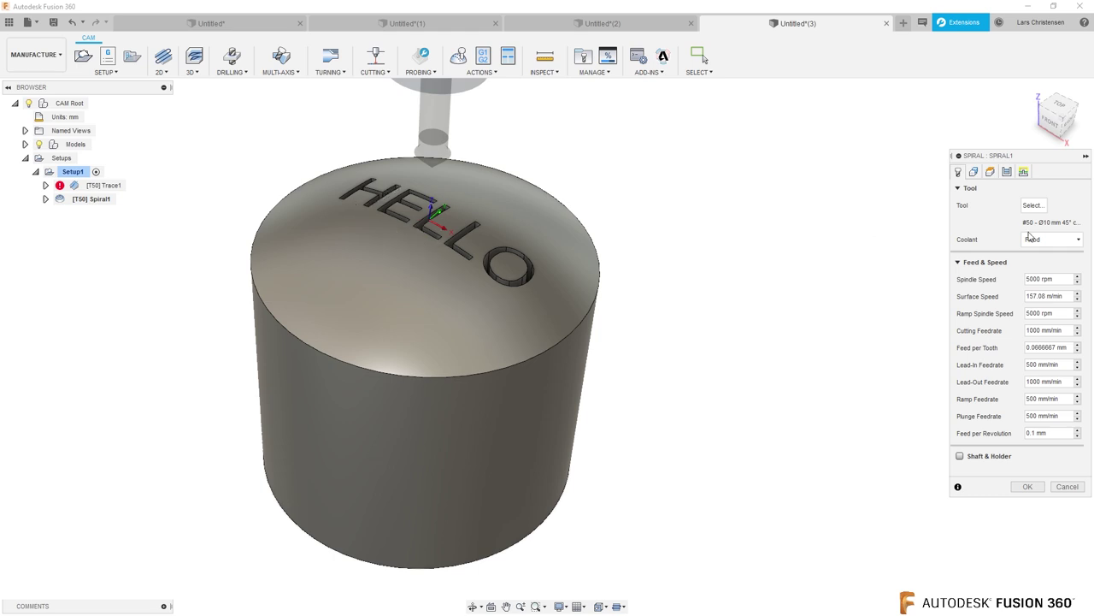
pyautogui.click(1033, 206)
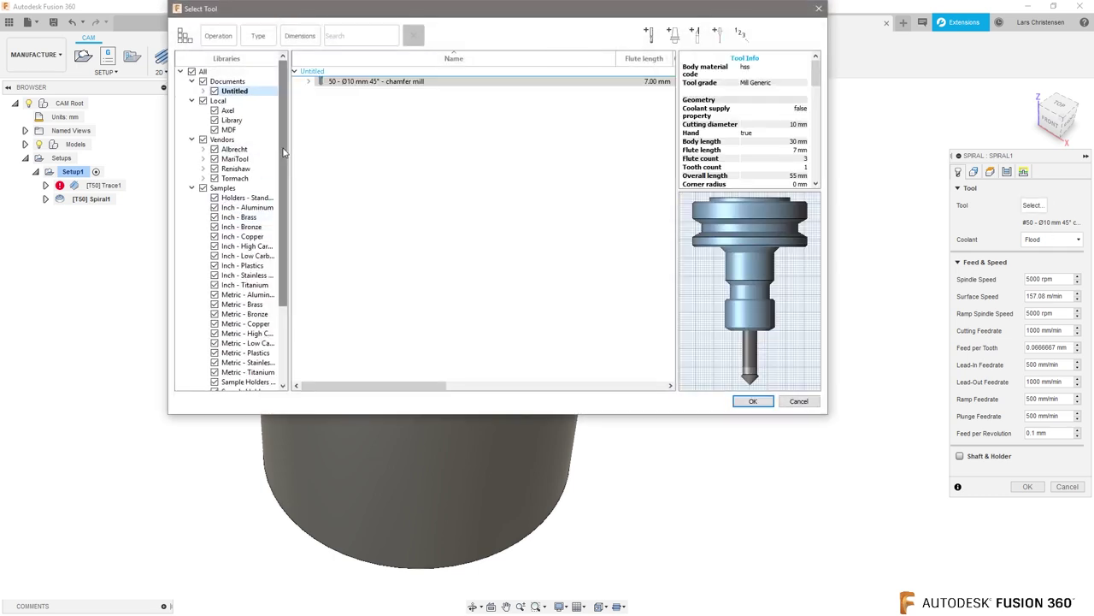
pyautogui.scroll(-5, 258, 373)
pyautogui.click(248, 381)
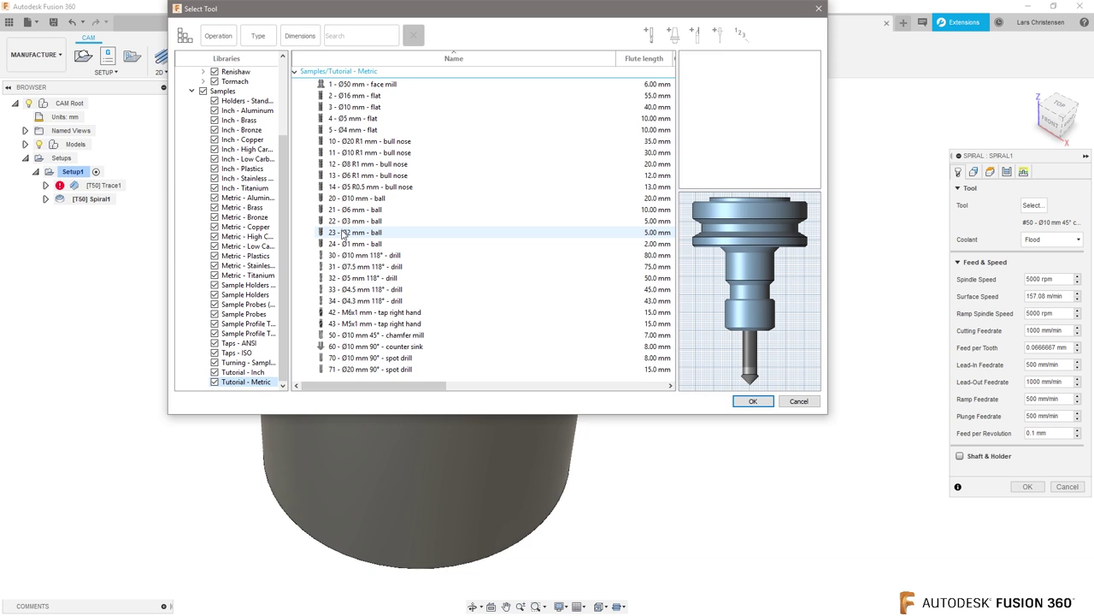
pyautogui.click(350, 233)
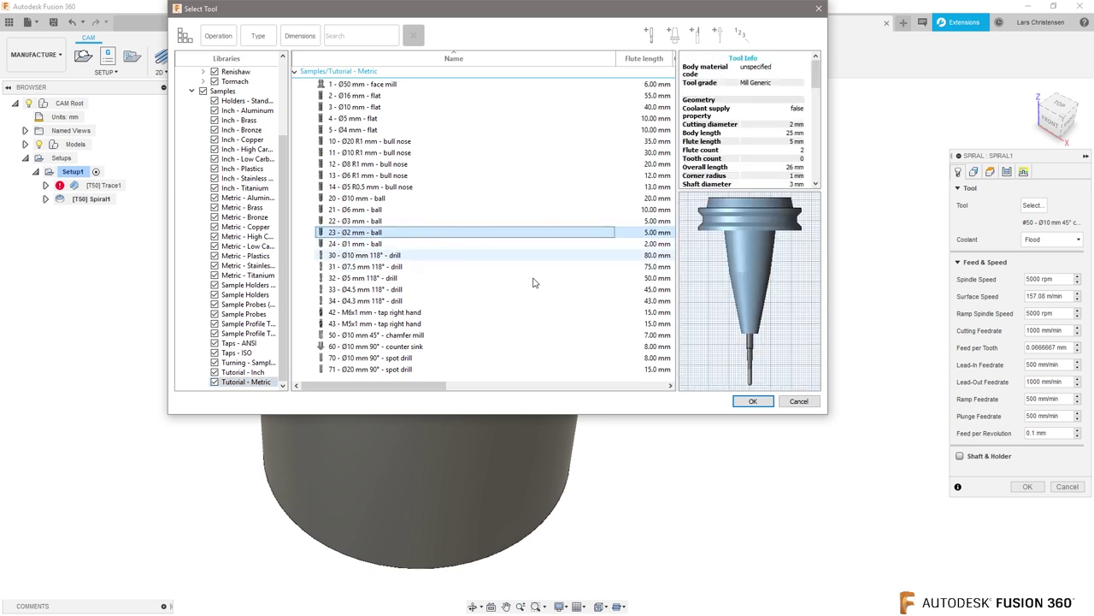
pyautogui.click(752, 401)
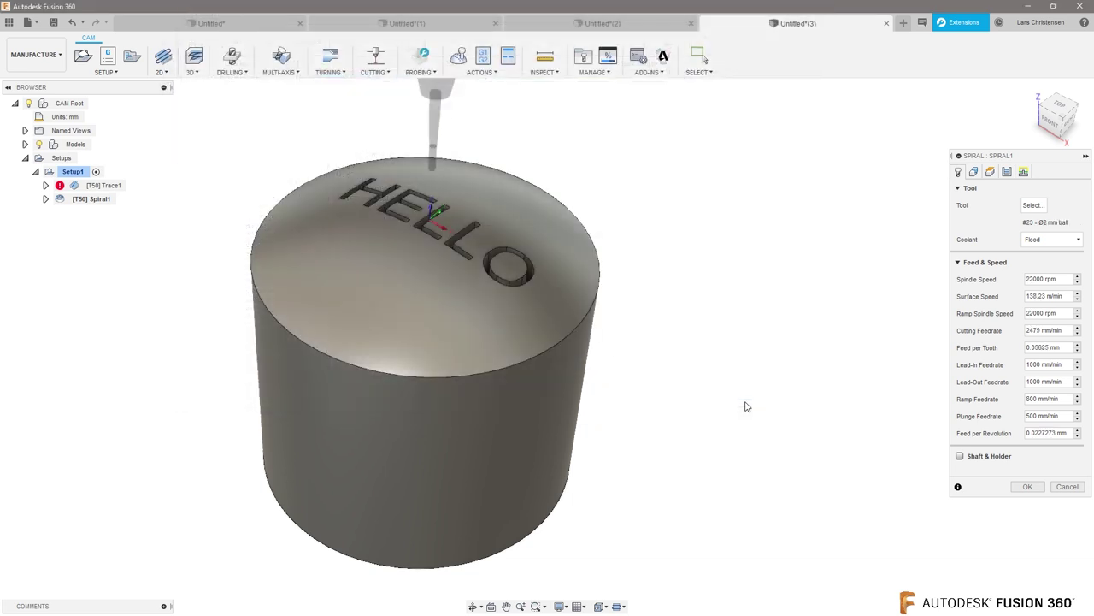
# Step: Clear the Stepover value on the Passes tab and generate the Spiral1 toolpath
pyautogui.click(1009, 174)
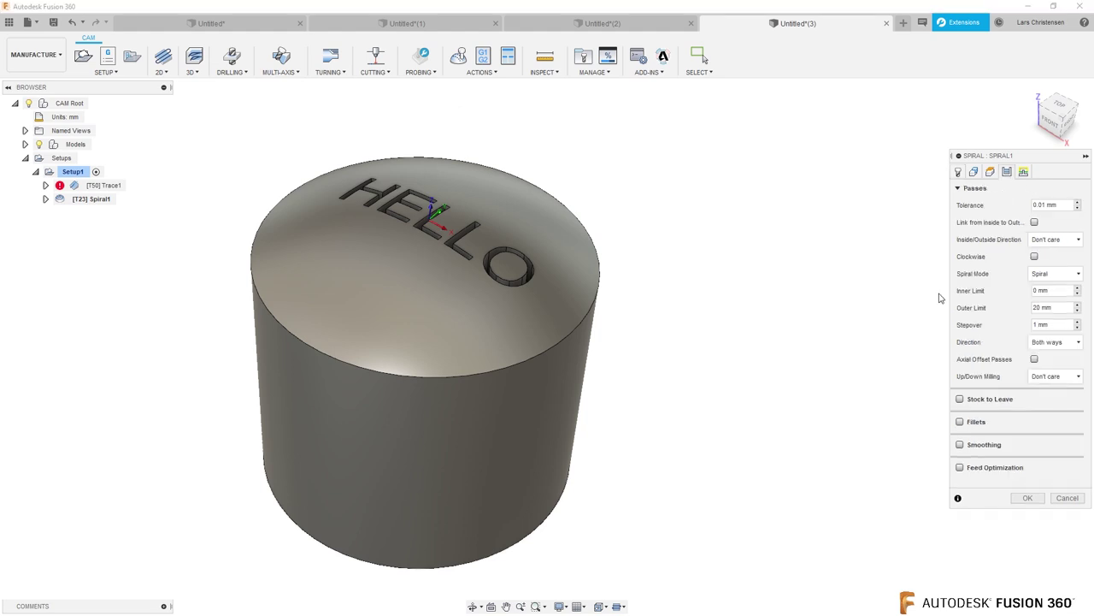
pyautogui.click(1061, 325)
pyautogui.press('BackSpace')
pyautogui.click(1028, 497)
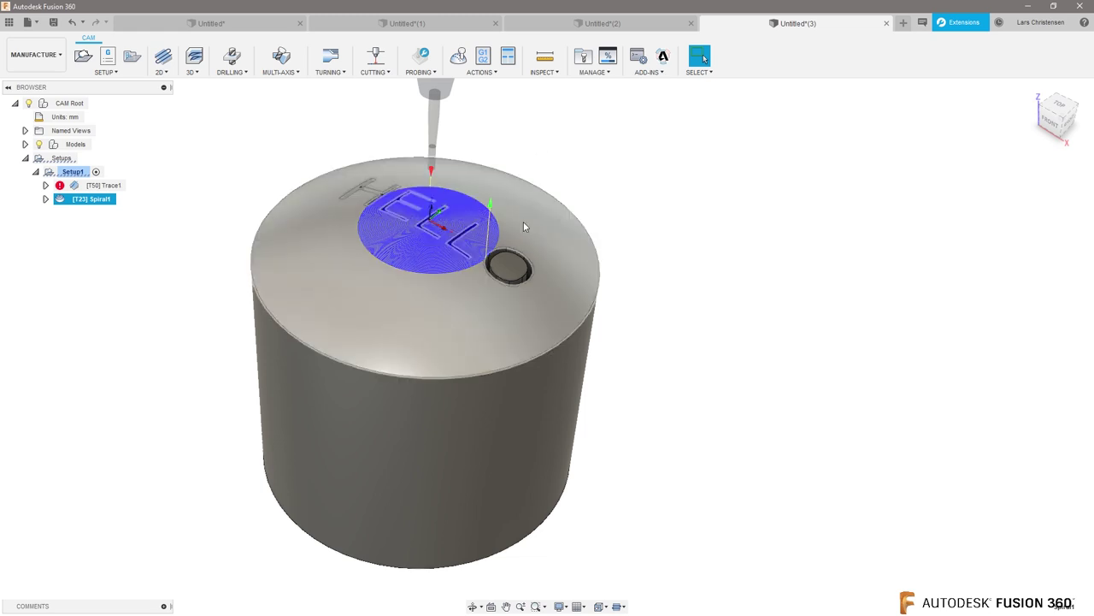
pyautogui.scroll(2, 466, 238)
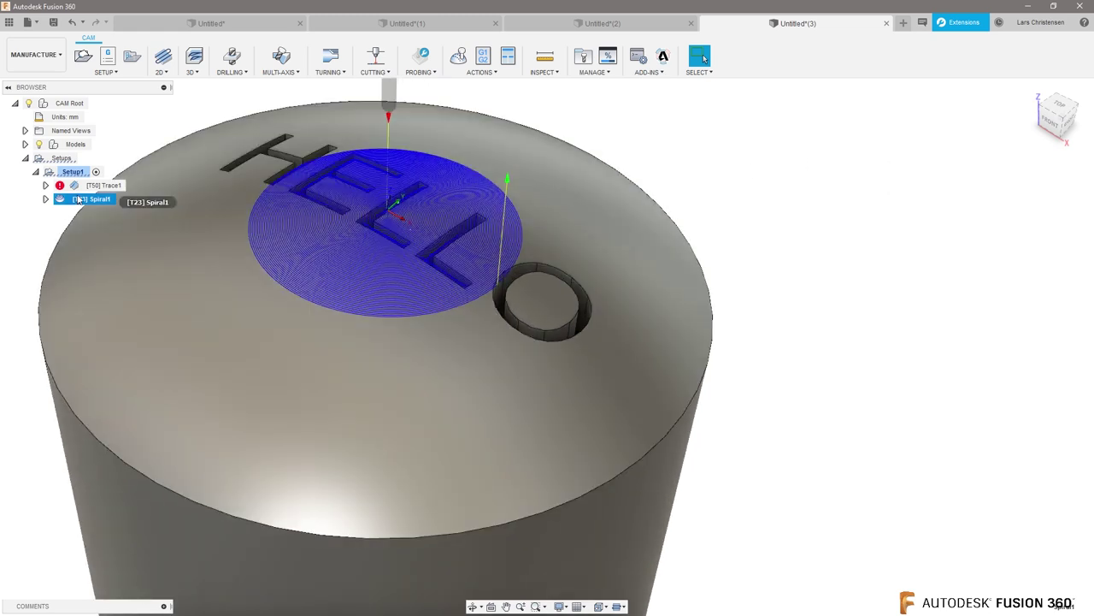
pyautogui.rightClick(78, 199)
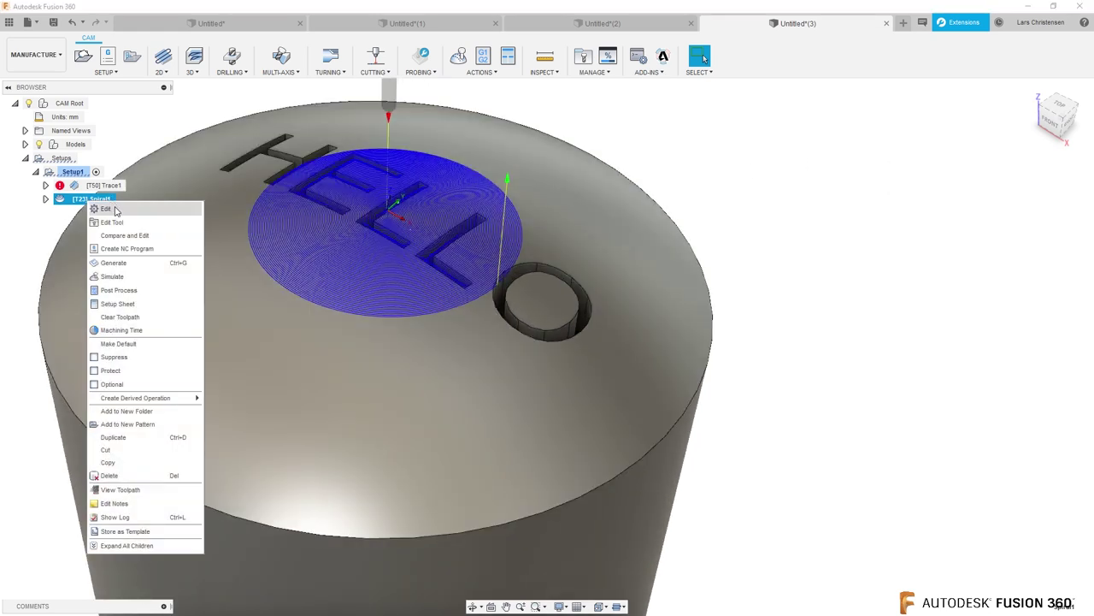
pyautogui.click(90, 205)
pyautogui.click(975, 172)
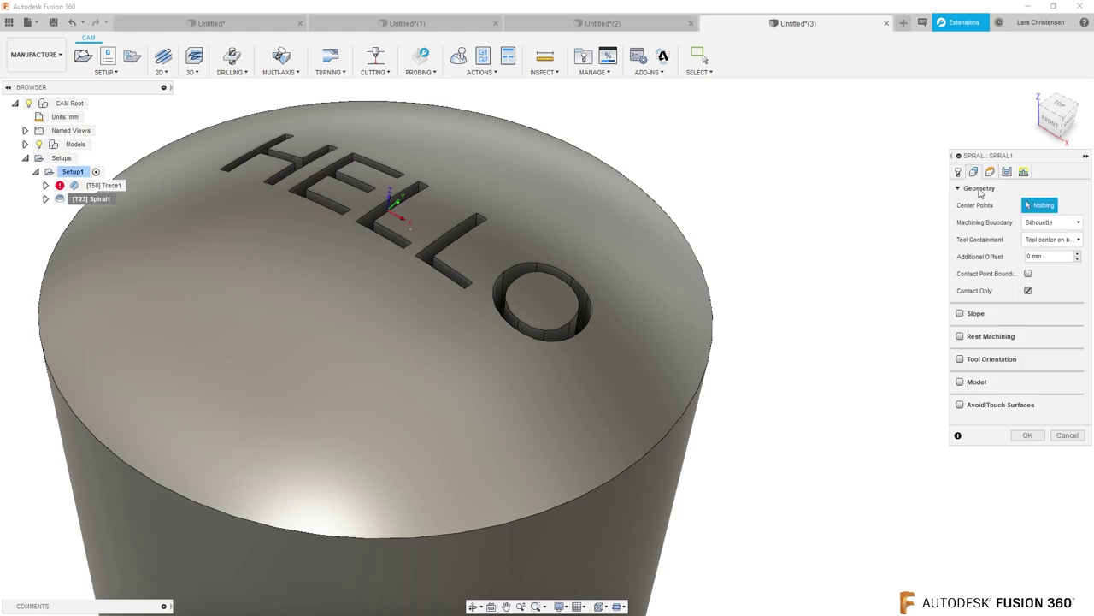
pyautogui.scroll(-6, 824, 144)
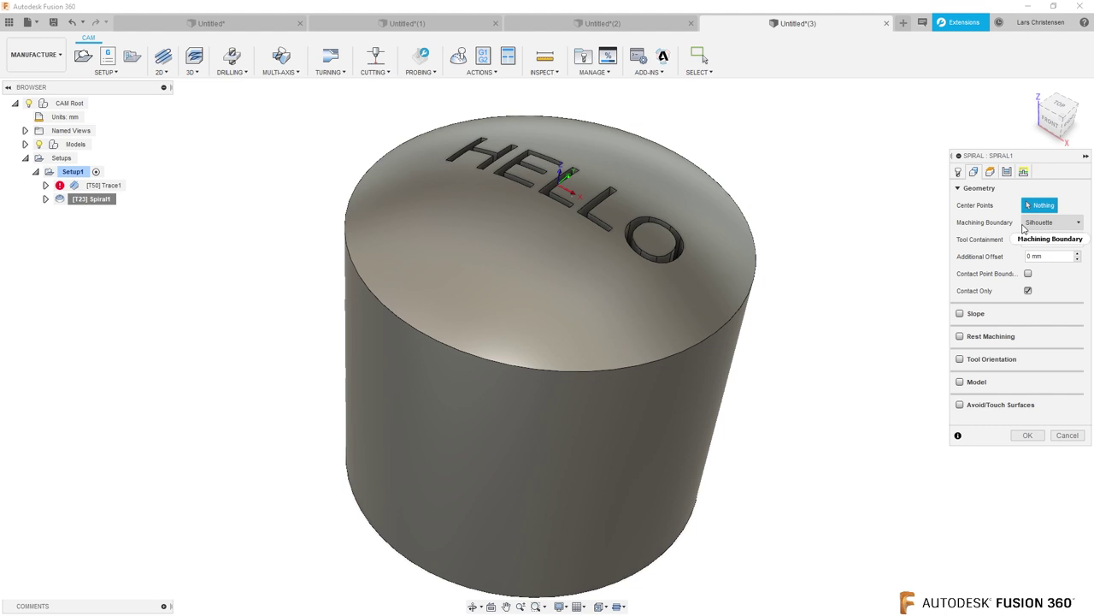
pyautogui.click(1028, 436)
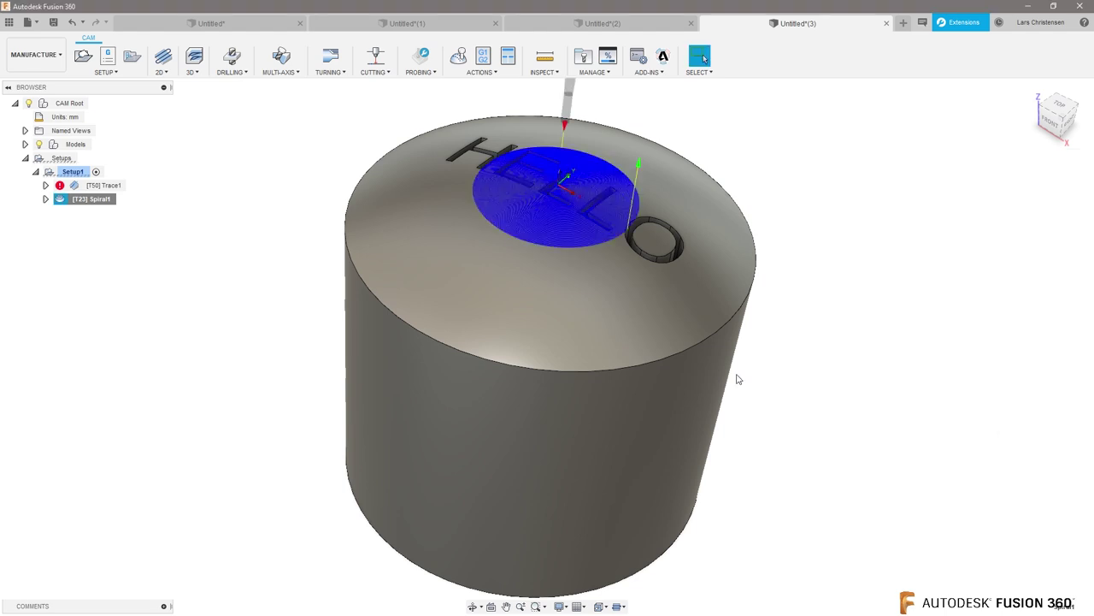
pyautogui.scroll(3, 735, 147)
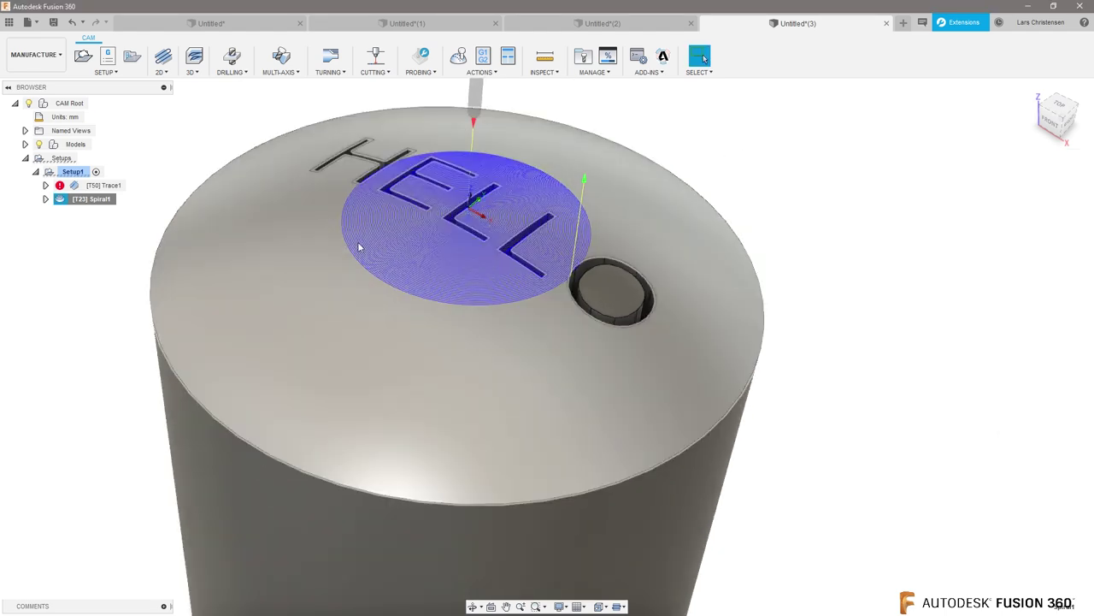
pyautogui.scroll(-6, 811, 179)
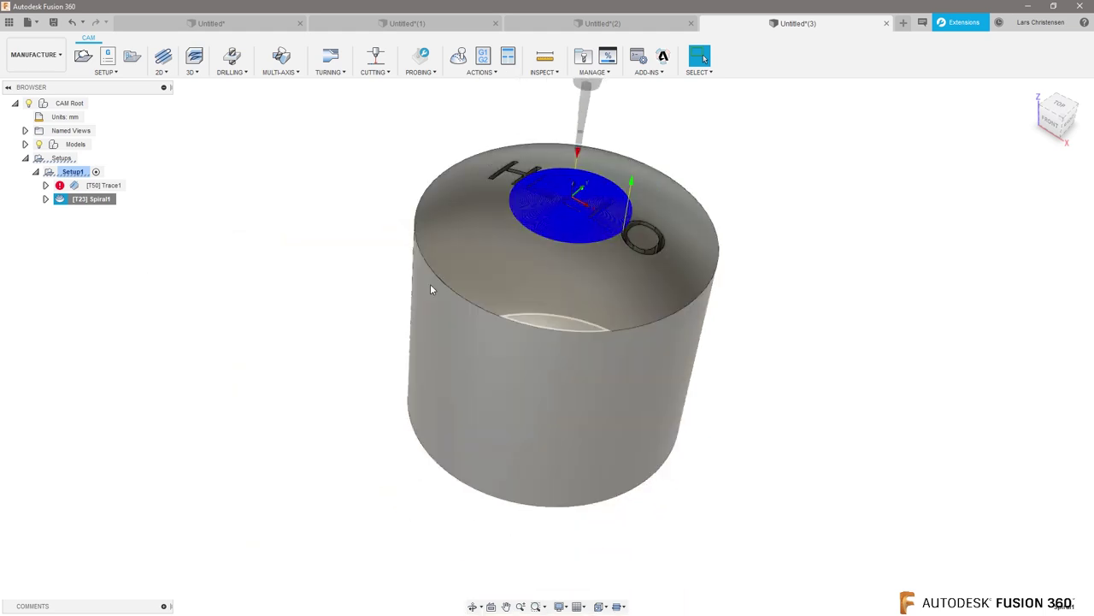
pyautogui.scroll(3, 430, 300)
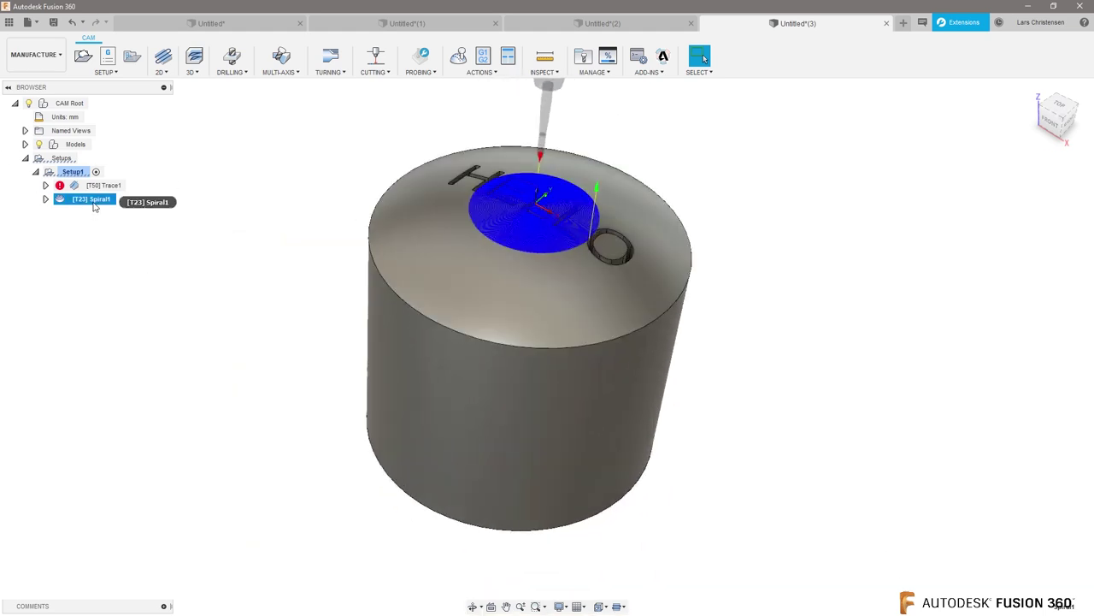
pyautogui.rightClick(92, 202)
# Step: Set Spiral1's Machining Boundary to Bounding box and regenerate it
pyautogui.click(167, 211)
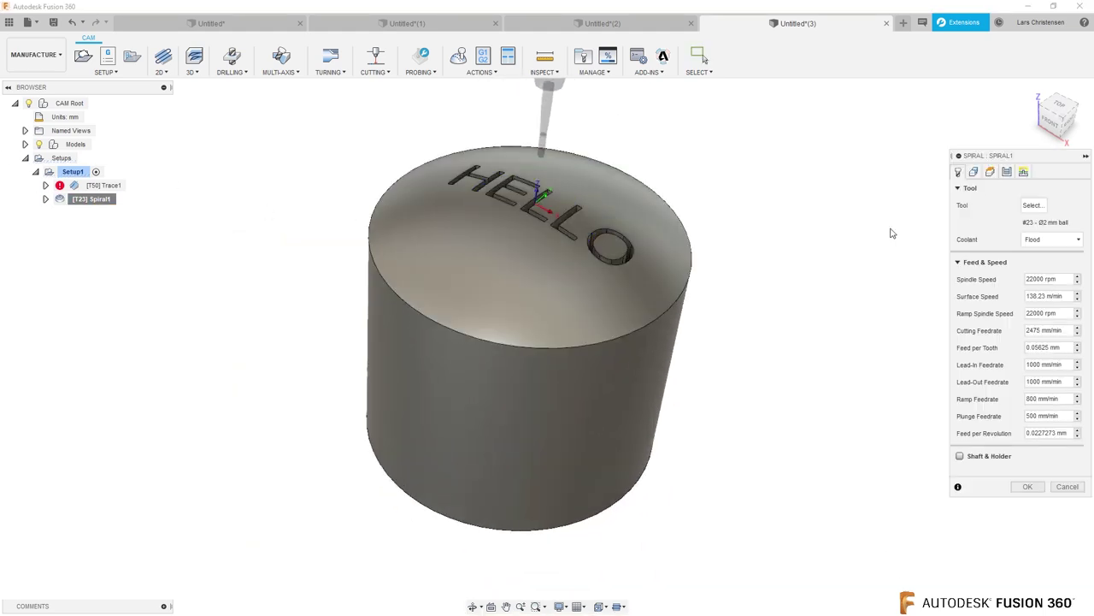
pyautogui.click(975, 172)
pyautogui.click(1075, 224)
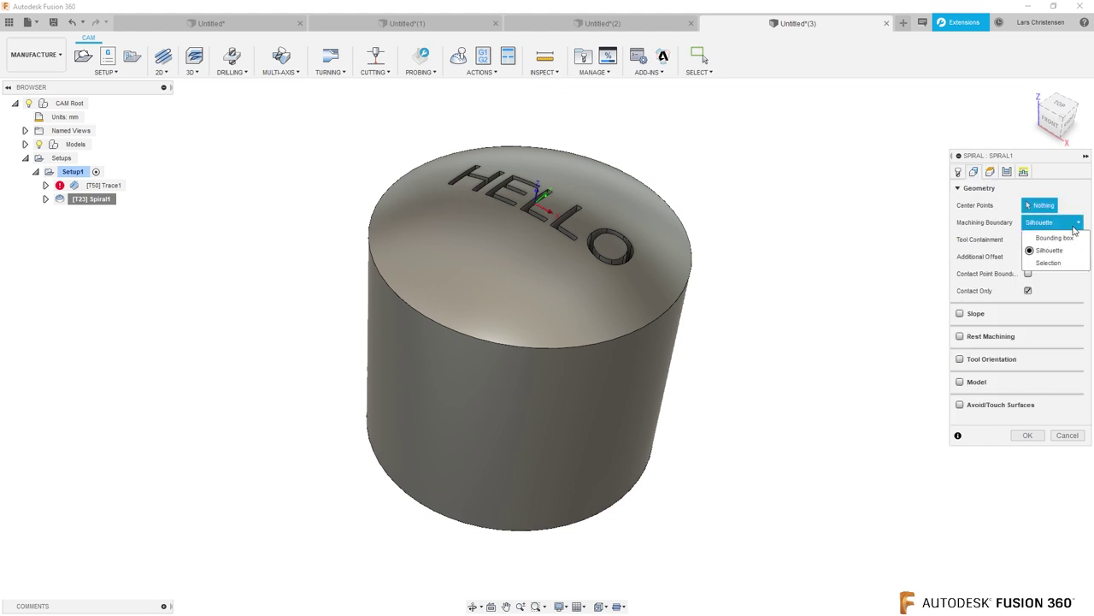
pyautogui.click(1055, 238)
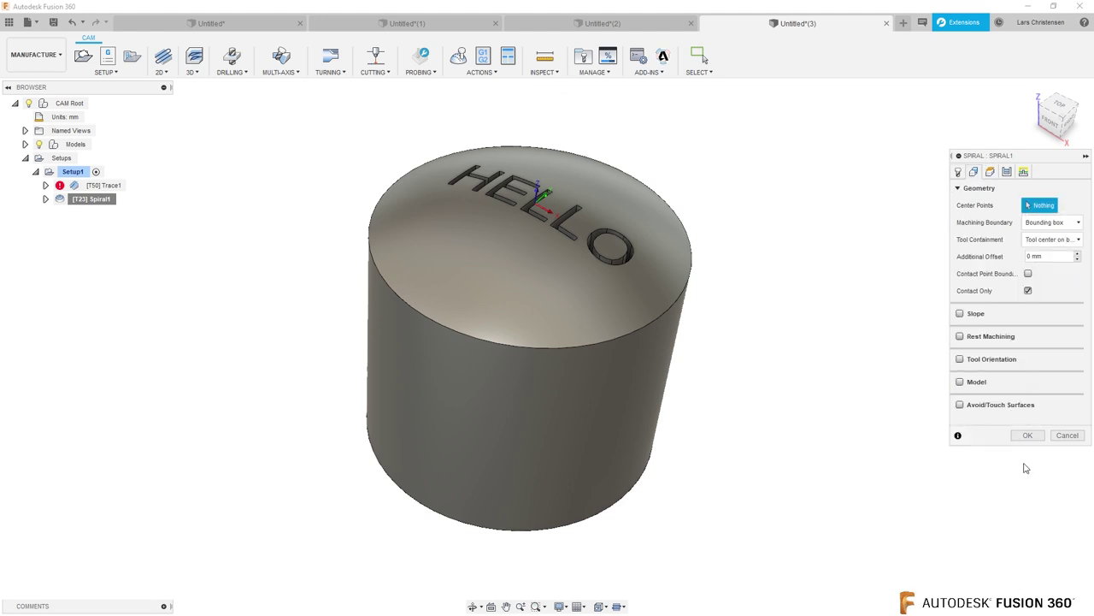
pyautogui.click(1027, 436)
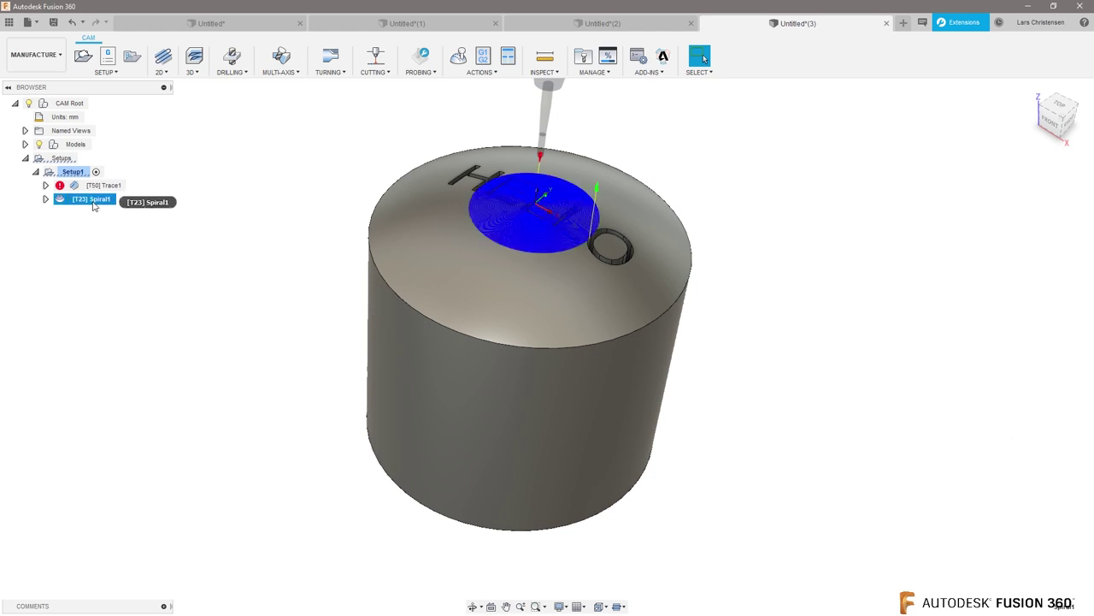
# Step: Review Spiral1's geometry and tool settings and close without changes
pyautogui.rightClick(119, 207)
pyautogui.click(121, 212)
pyautogui.click(974, 172)
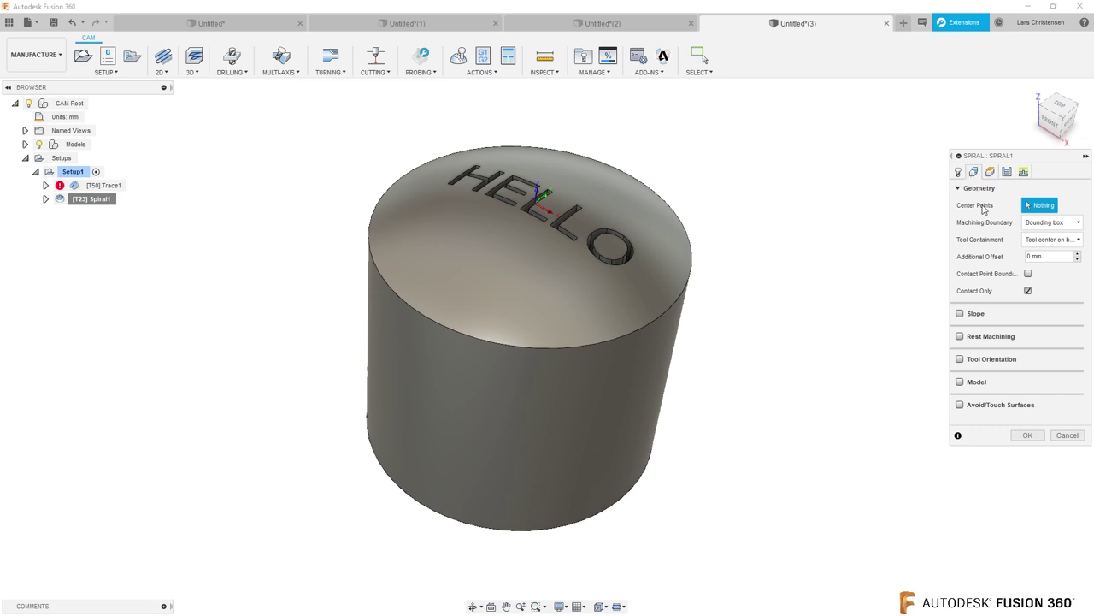
pyautogui.click(958, 172)
pyautogui.click(1067, 485)
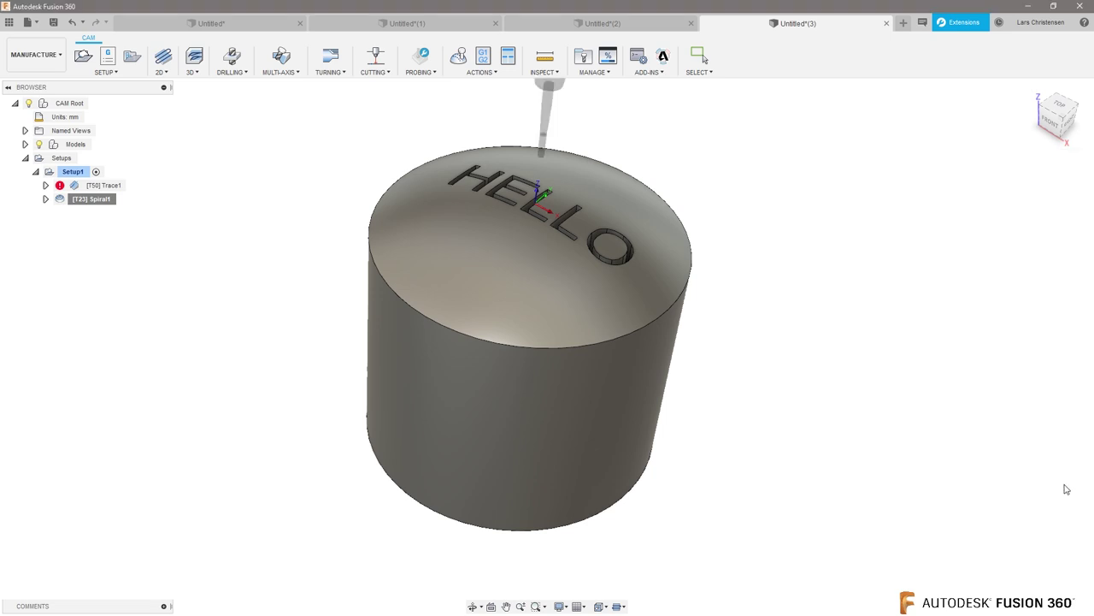
# Step: Regenerate all of Setup1's toolpaths and display the Spiral1 toolpath
pyautogui.rightClick(72, 172)
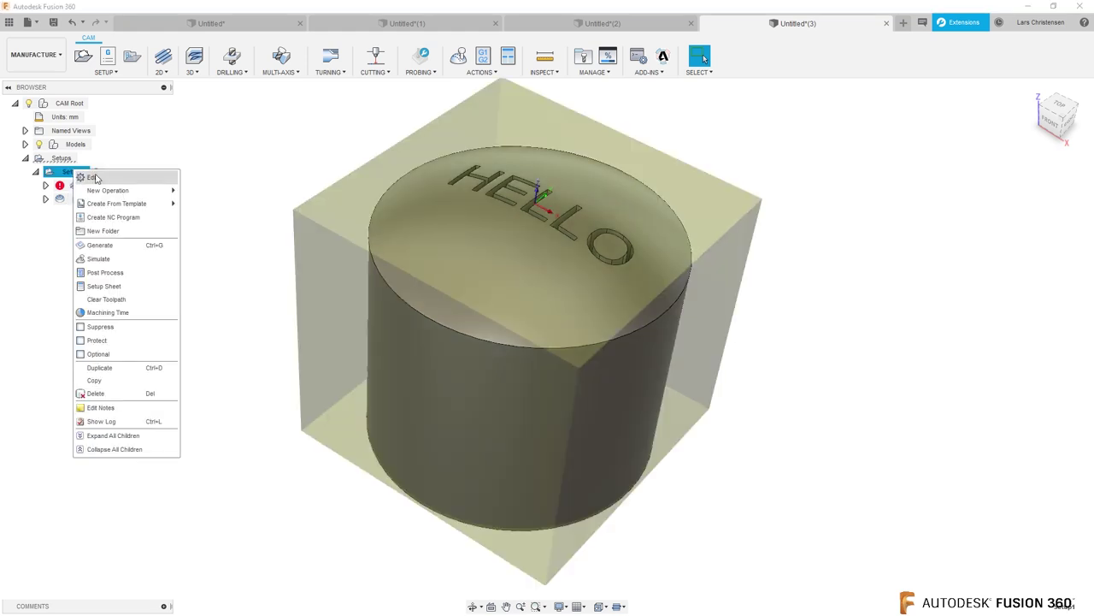
pyautogui.click(101, 245)
pyautogui.click(547, 330)
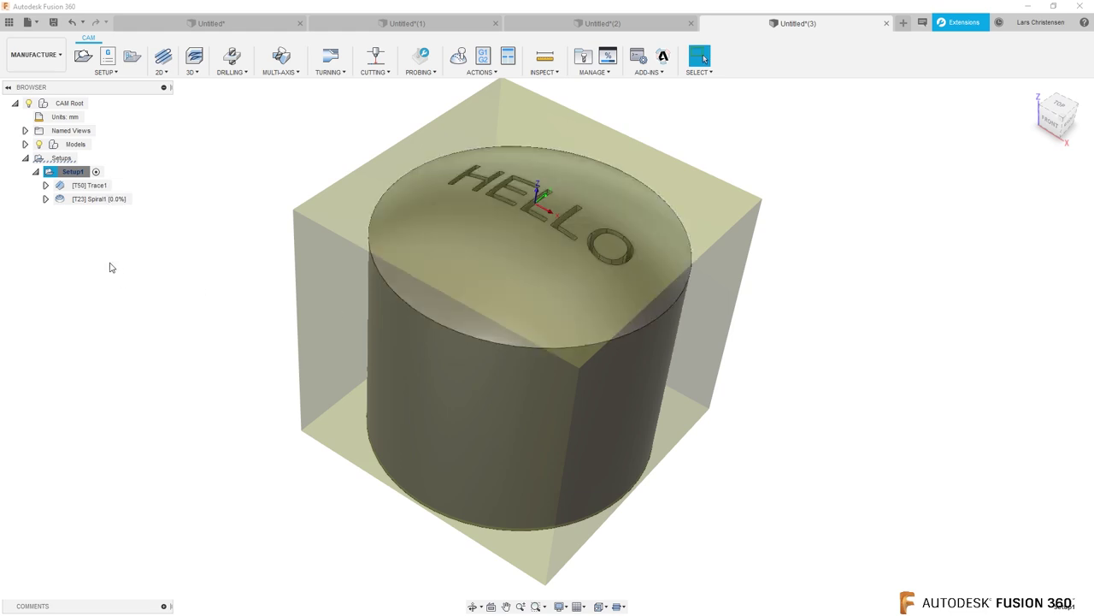
pyautogui.click(91, 200)
pyautogui.rightClick(92, 202)
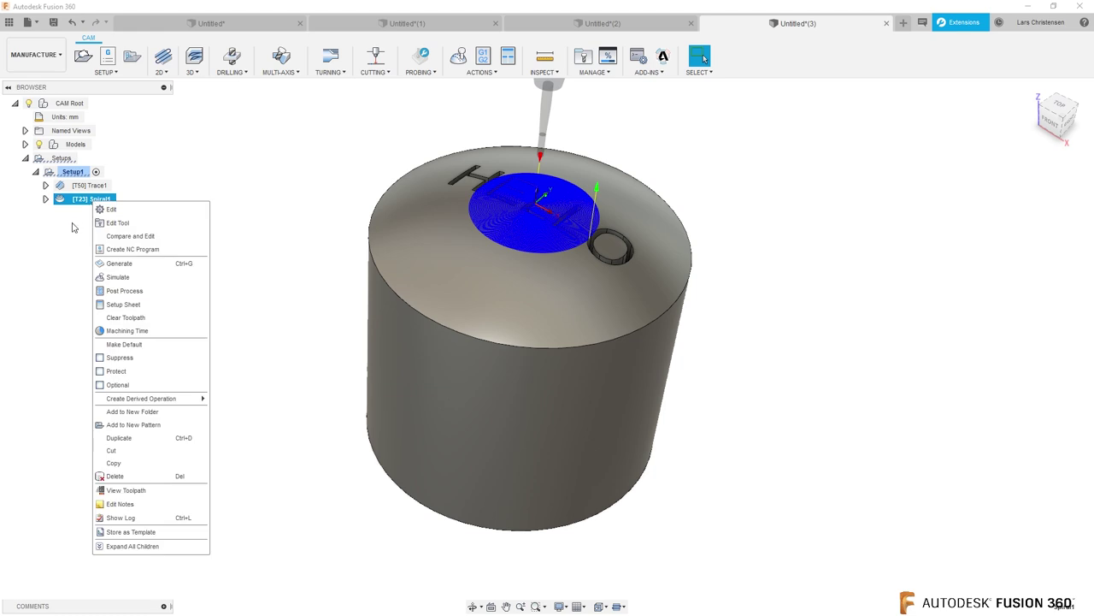
# Step: Set Spiral1's boundary to Silhouette, centre it on the top face, and regenerate
pyautogui.click(118, 210)
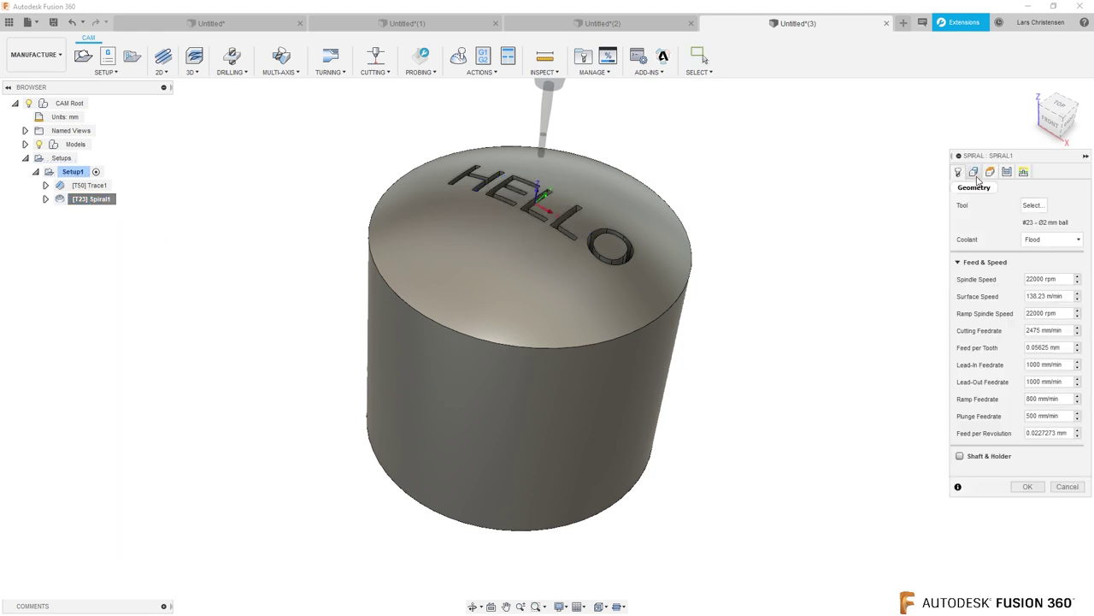
pyautogui.click(973, 172)
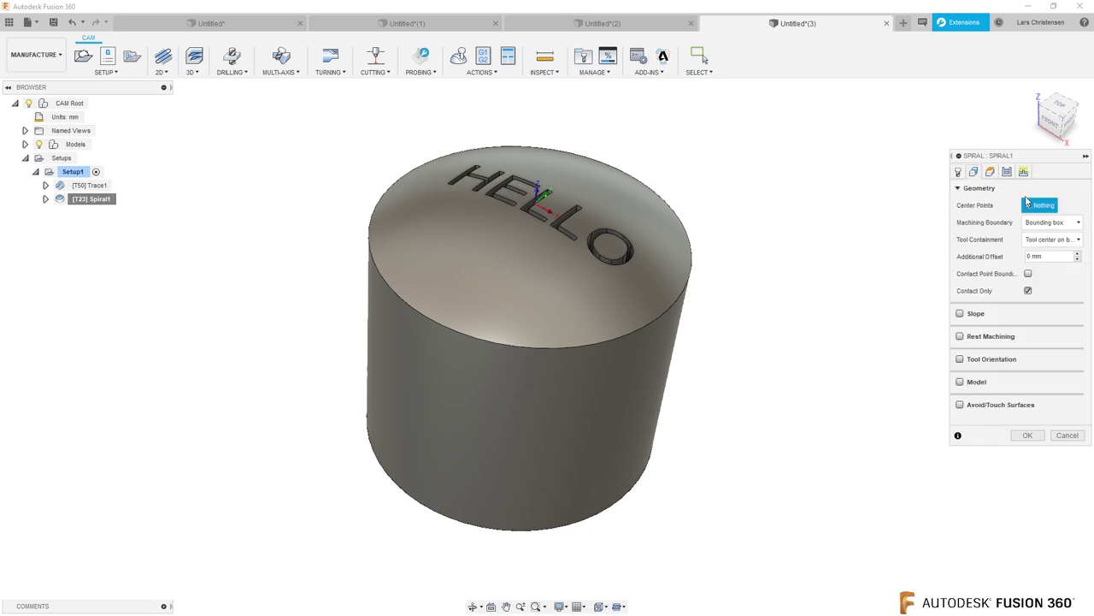
pyautogui.click(1044, 241)
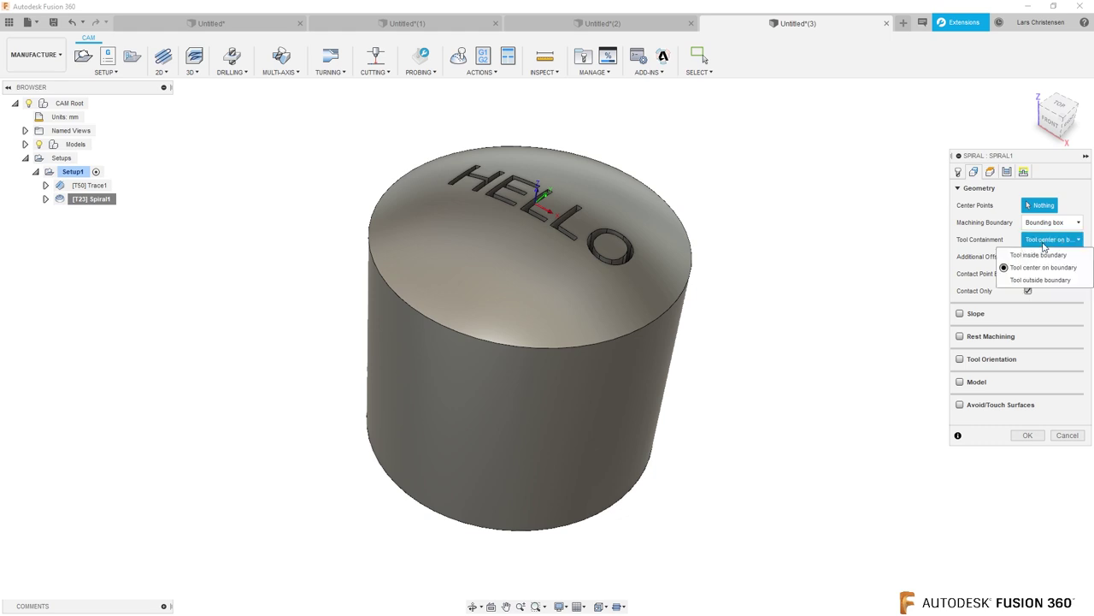
pyautogui.click(1050, 222)
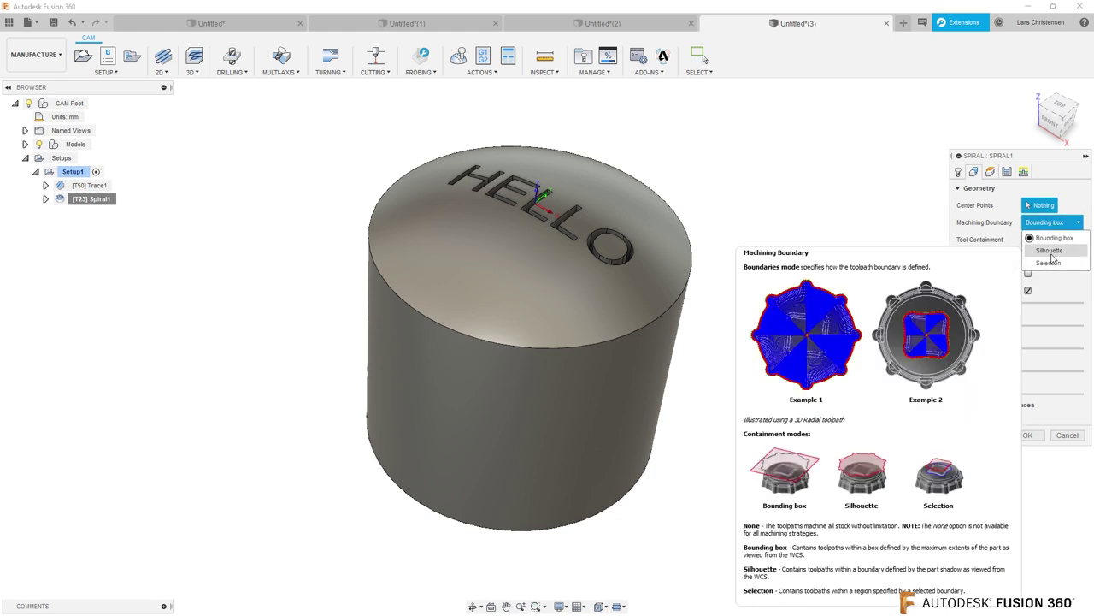
pyautogui.click(1049, 255)
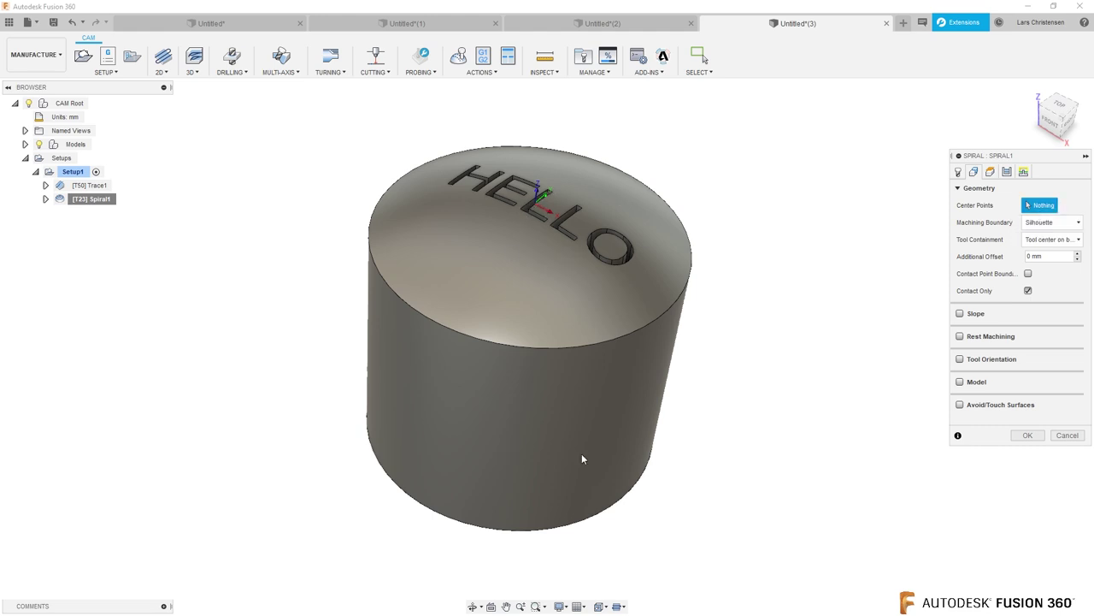
pyautogui.keyDown('shift'); pyautogui.moveTo(606, 507); pyautogui.dragTo(551, 389, button='middle'); pyautogui.keyUp('shift')
pyautogui.click(552, 380)
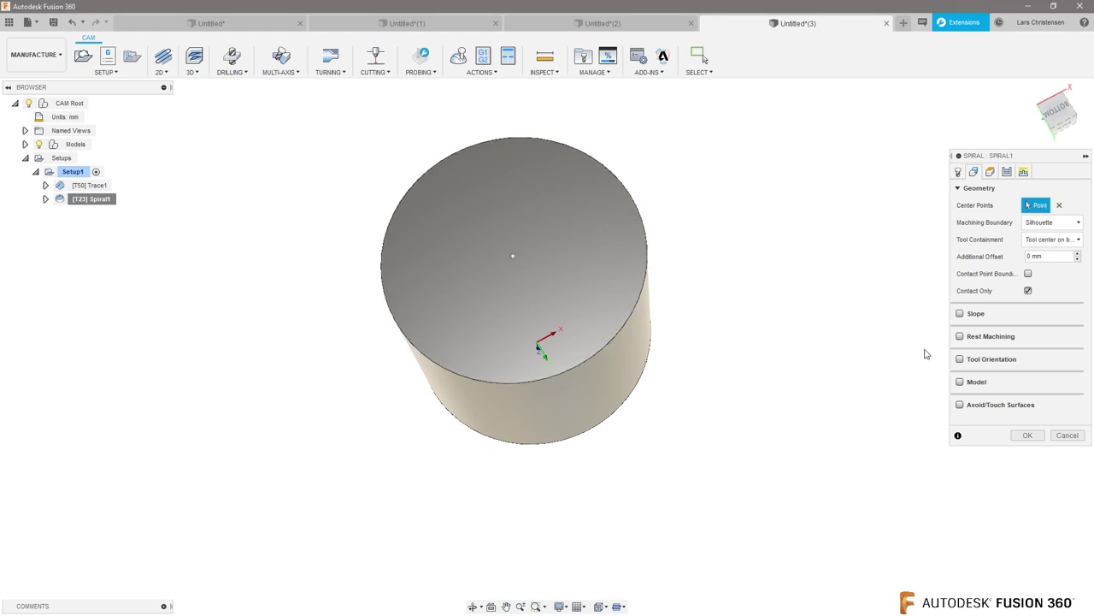
pyautogui.click(1027, 435)
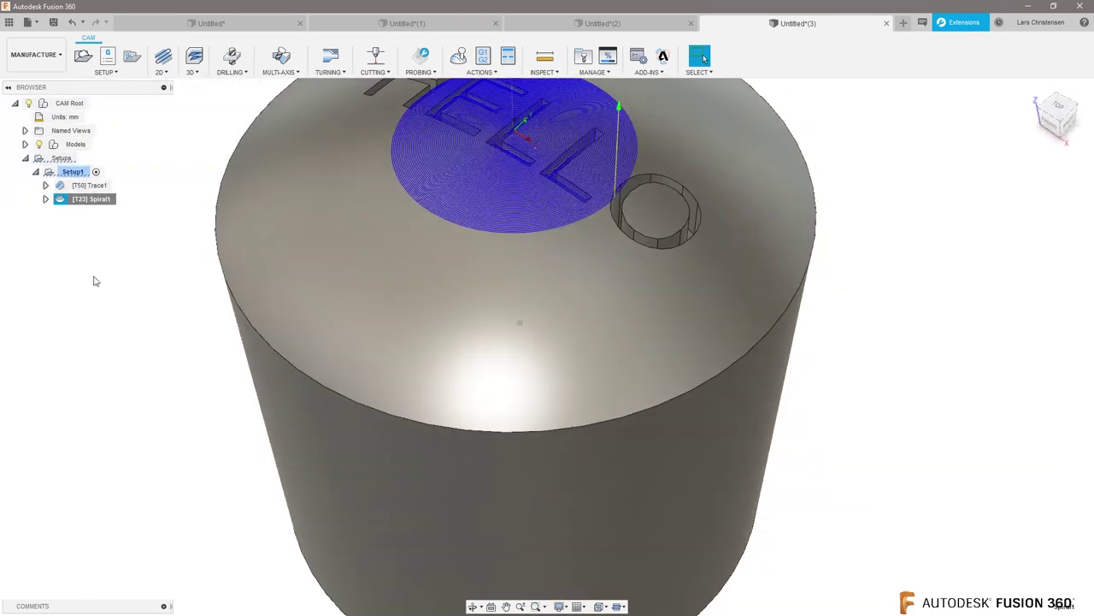
pyautogui.rightClick(92, 199)
# Step: Raise Spiral1's Outer Limit from 20 mm to 100 mm and regenerate the toolpath
pyautogui.click(103, 212)
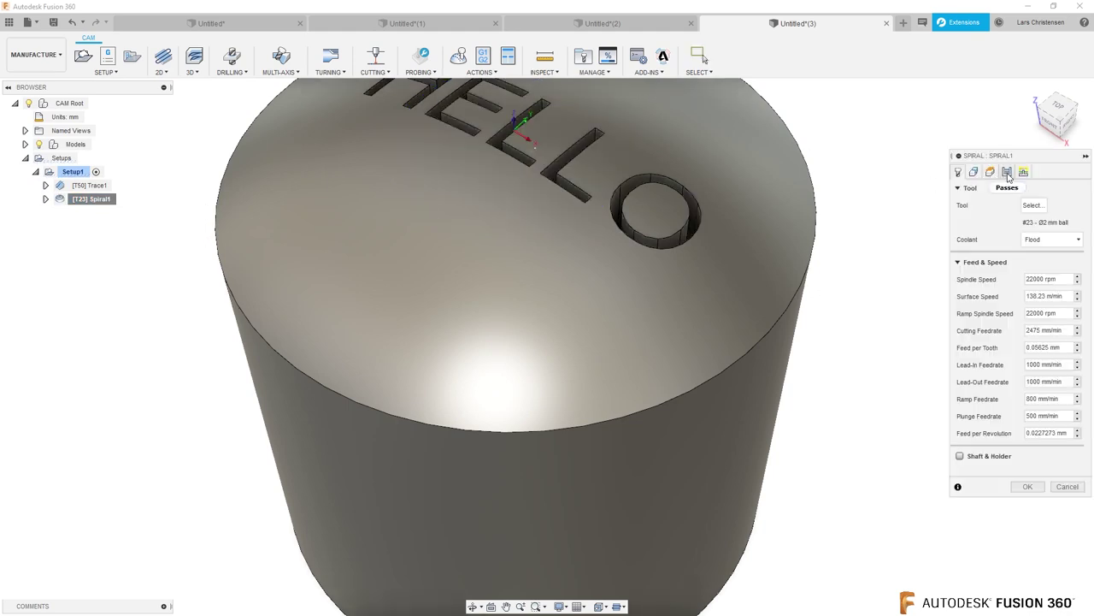
pyautogui.click(1007, 172)
pyautogui.click(974, 171)
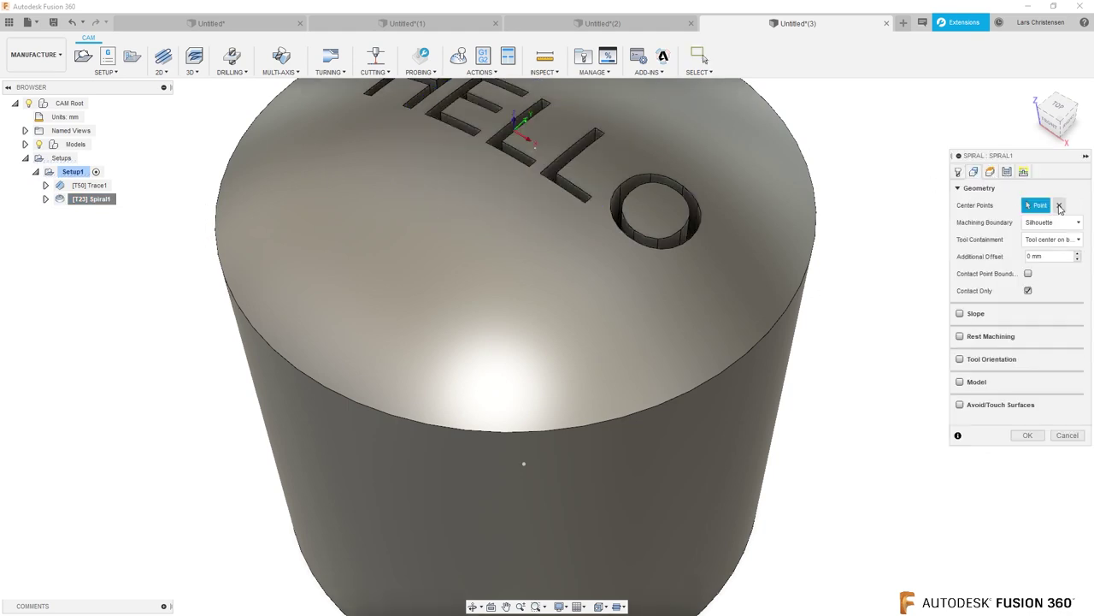
pyautogui.click(1008, 172)
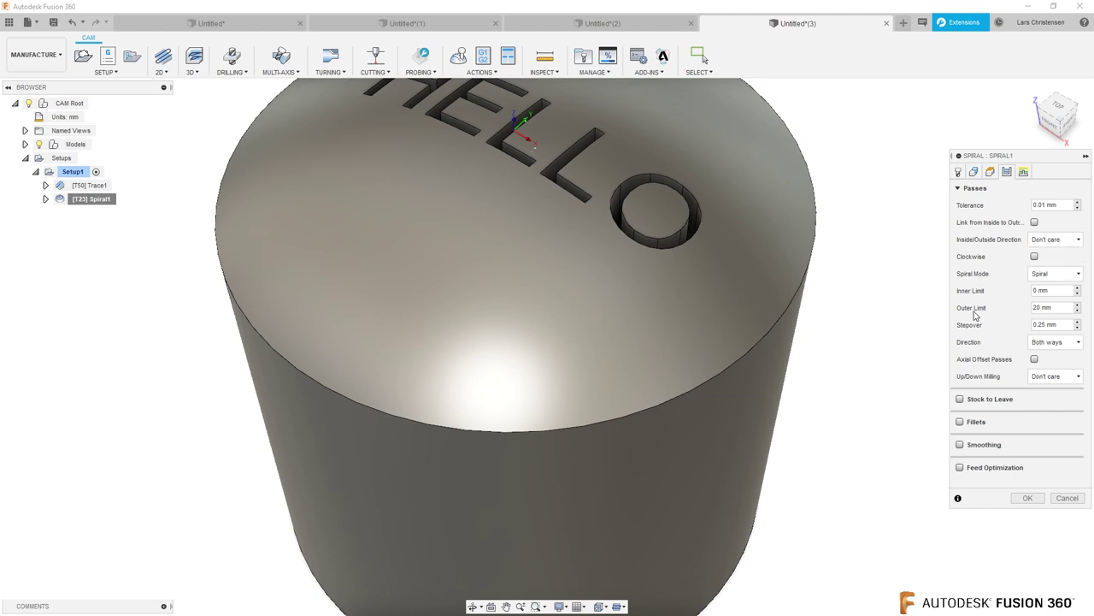
pyautogui.moveTo(1054, 306); pyautogui.dragTo(964, 319)
pyautogui.write('100')
pyautogui.click(1028, 498)
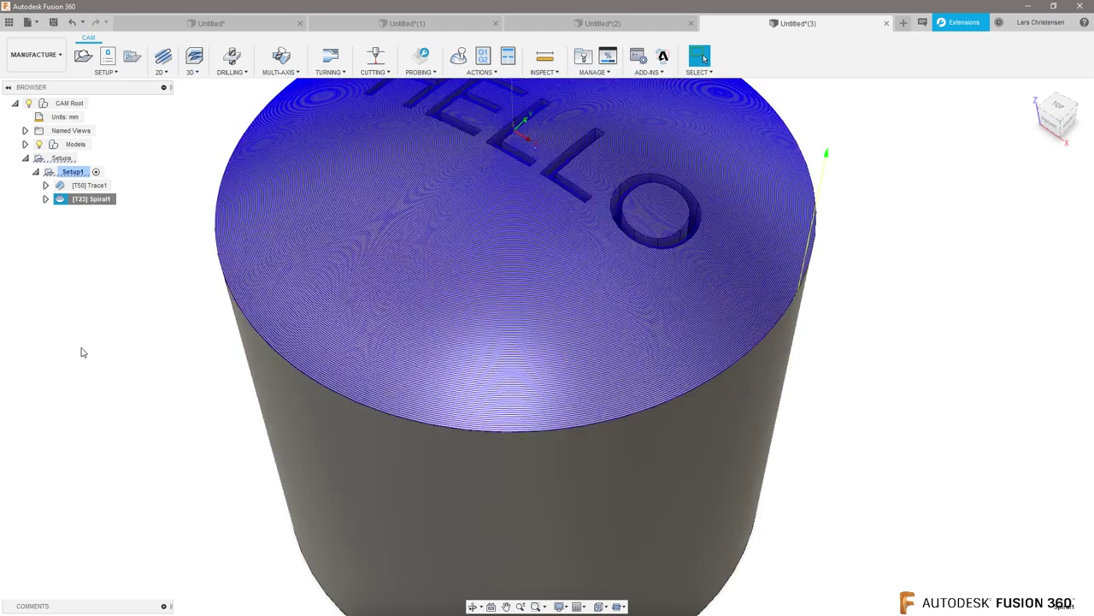
pyautogui.press('F6')
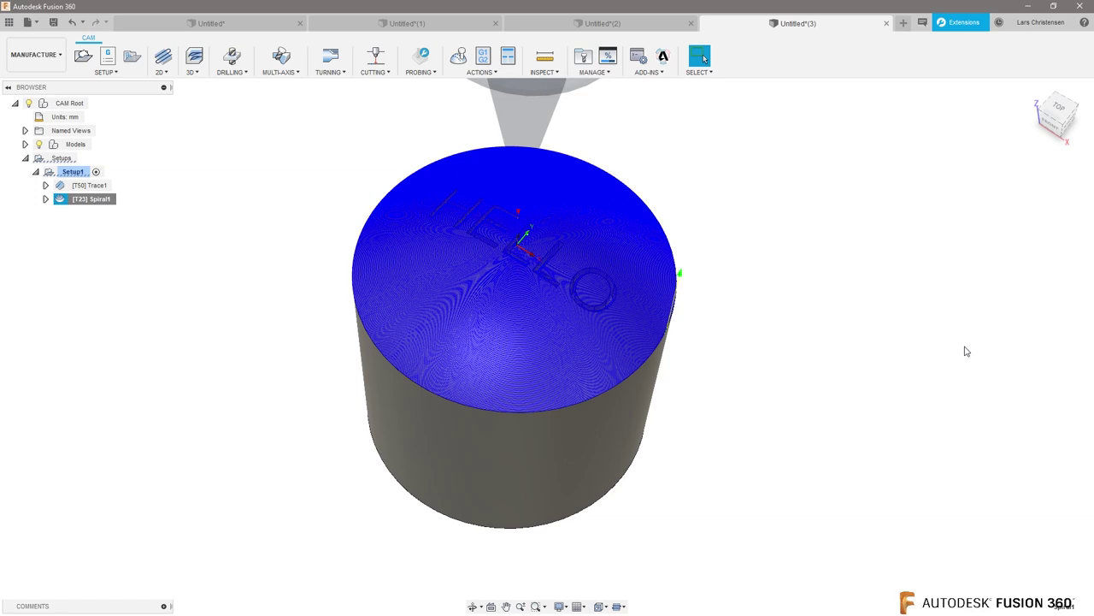
pyautogui.scroll(2, 781, 153)
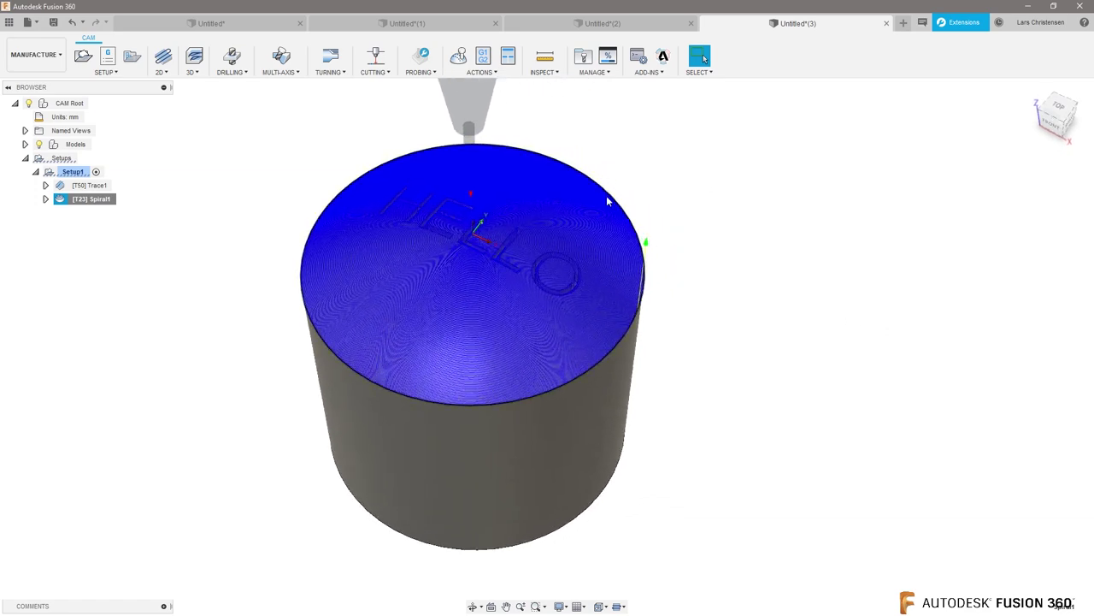
pyautogui.keyDown('shift'); pyautogui.moveTo(606, 195); pyautogui.dragTo(581, 244, button='middle'); pyautogui.keyUp('shift')
pyautogui.keyDown('shift'); pyautogui.moveTo(571, 308); pyautogui.dragTo(571, 282, button='middle'); pyautogui.keyUp('shift')
pyautogui.scroll(6, 571, 282)
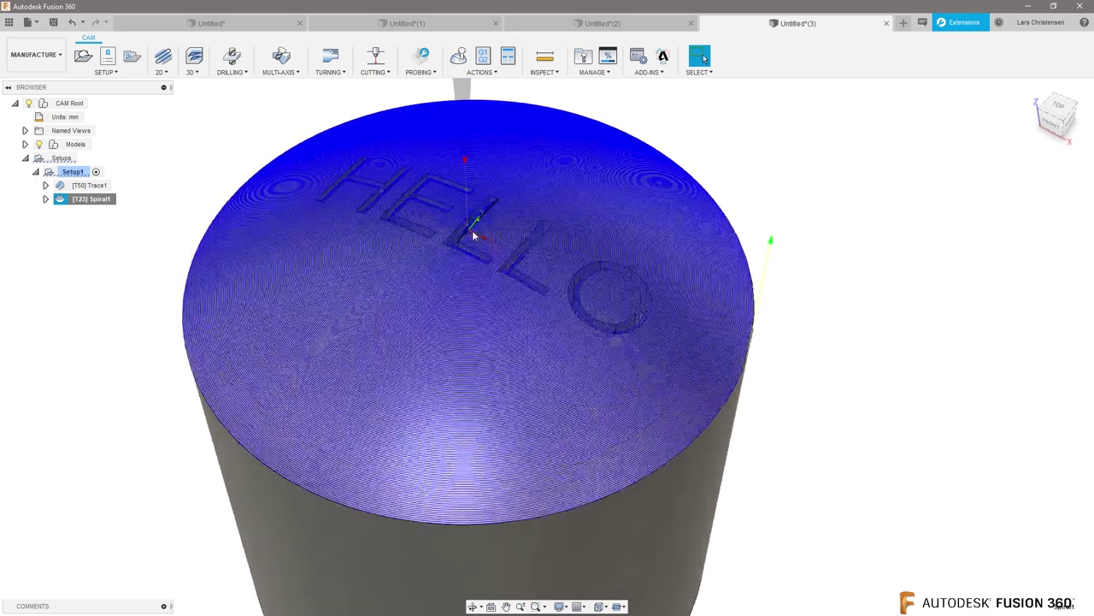
pyautogui.scroll(5, 786, 124)
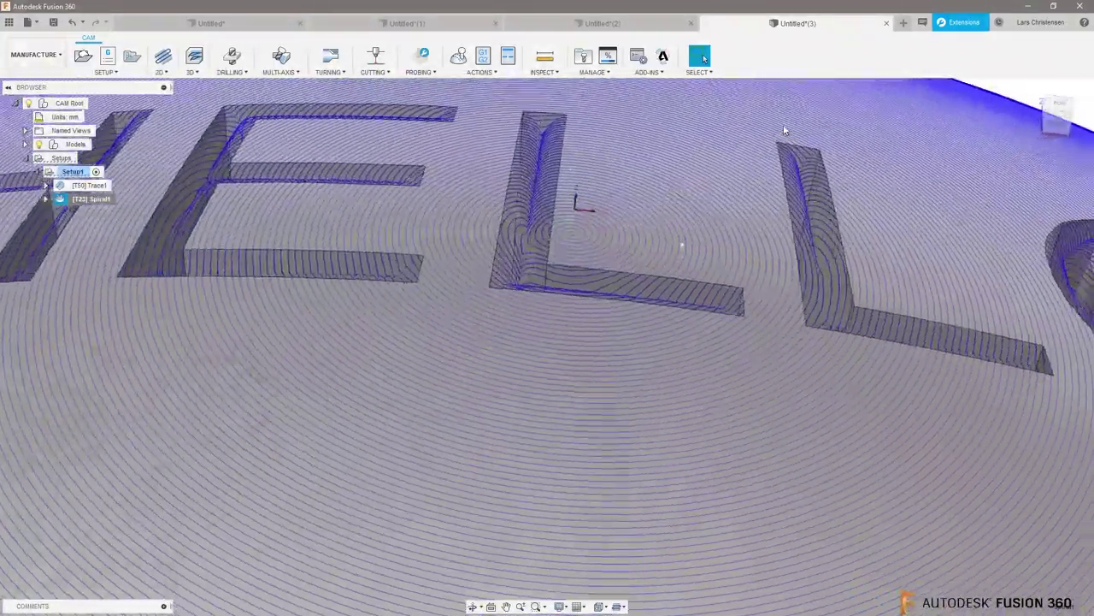
pyautogui.keyDown('shift'); pyautogui.moveTo(783, 127); pyautogui.dragTo(623, 172, button='middle'); pyautogui.keyUp('shift')
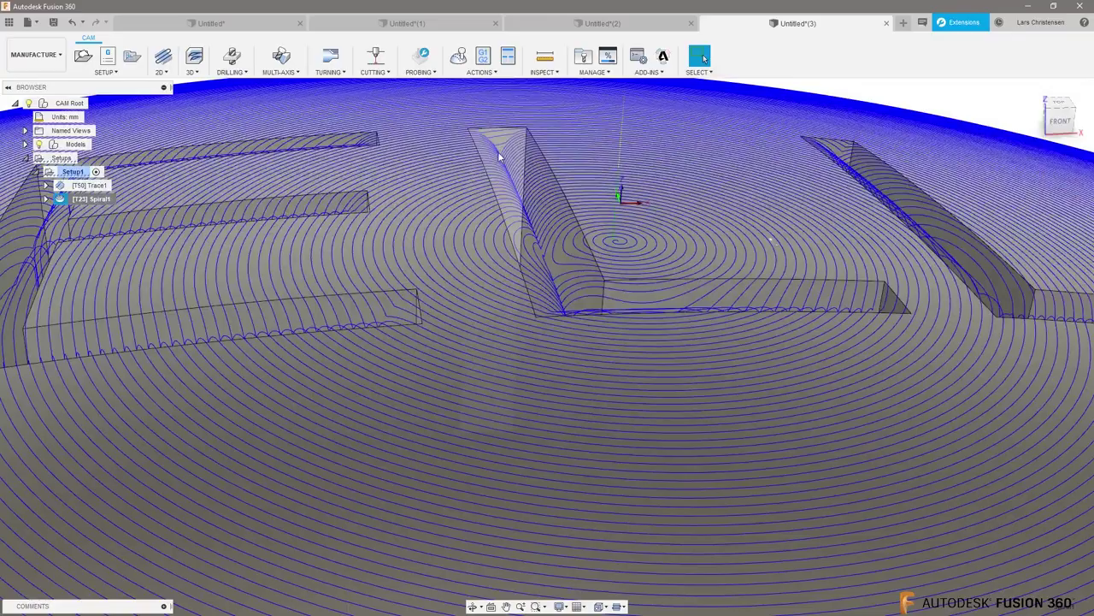
pyautogui.scroll(-8, 341, 144)
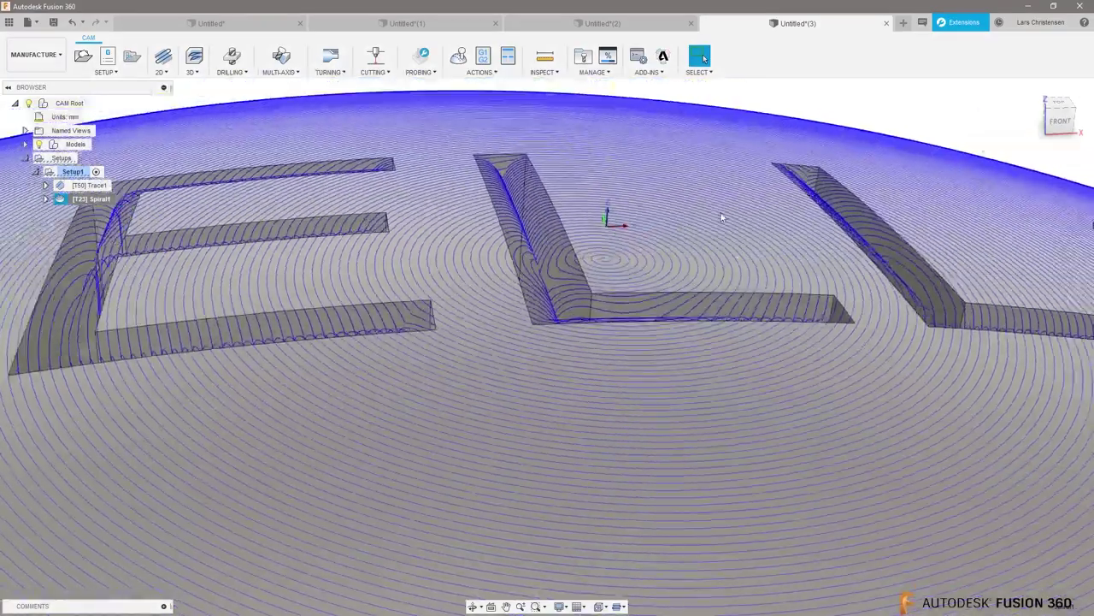
pyautogui.scroll(-5, 422, 207)
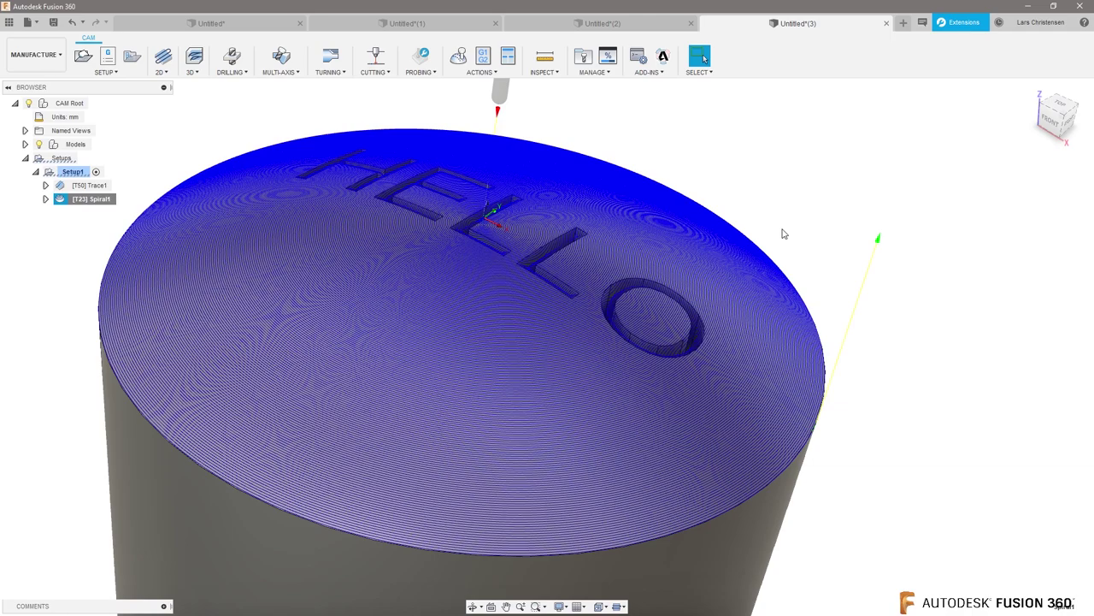
pyautogui.keyDown('shift'); pyautogui.moveTo(783, 233); pyautogui.dragTo(501, 218, button='middle'); pyautogui.keyUp('shift')
pyautogui.scroll(5, 569, 261)
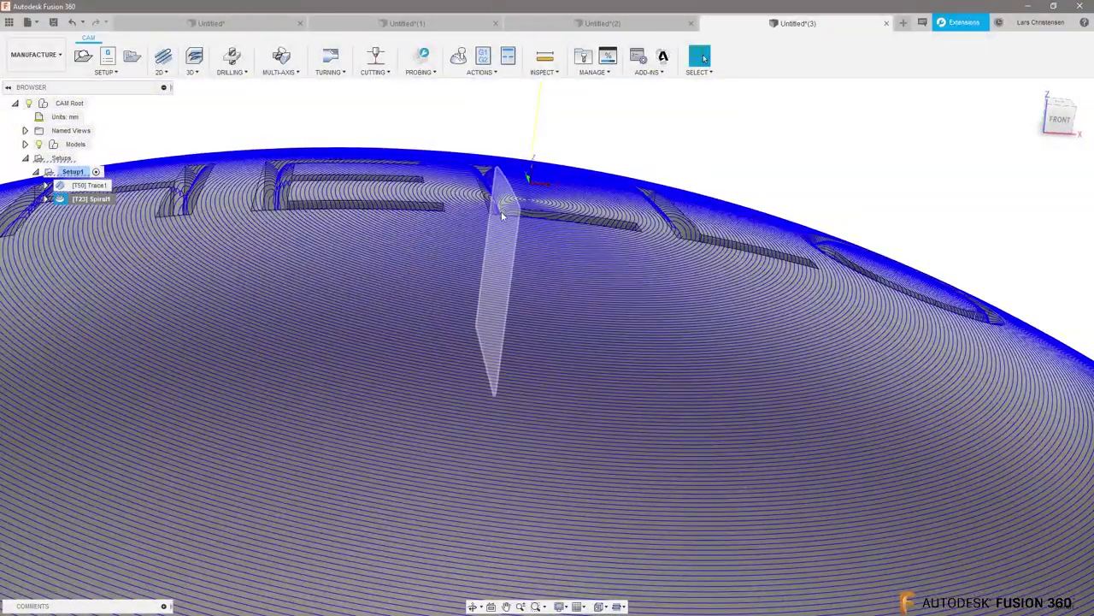
pyautogui.click(710, 134)
pyautogui.keyDown('shift'); pyautogui.moveTo(716, 137); pyautogui.dragTo(707, 145, button='middle'); pyautogui.keyUp('shift')
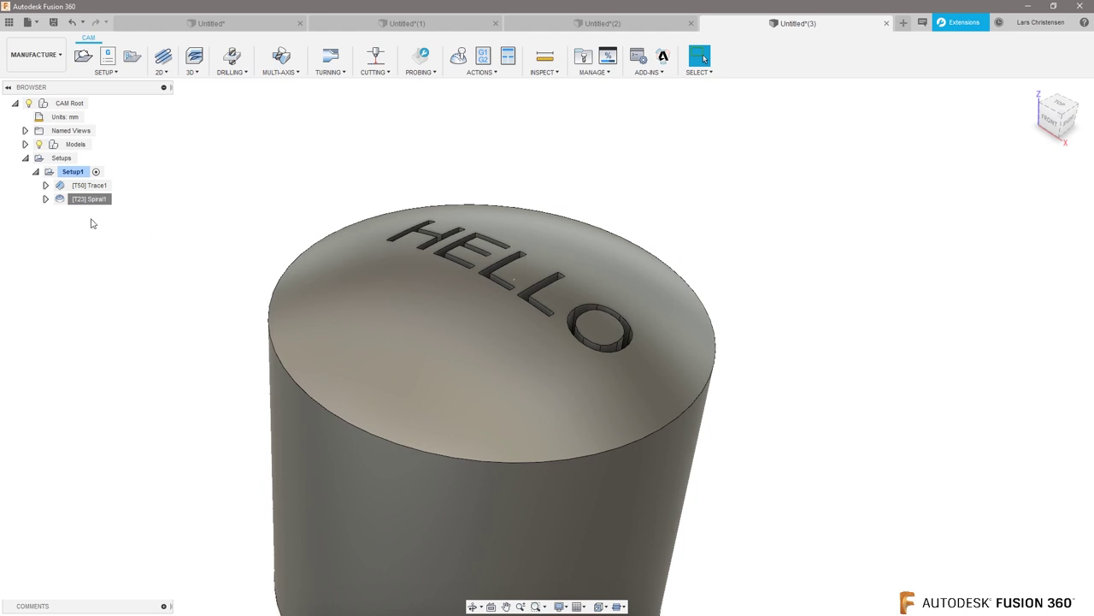
# Step: Delete the Spiral1 operation and return to the Design workspace
pyautogui.click(90, 200)
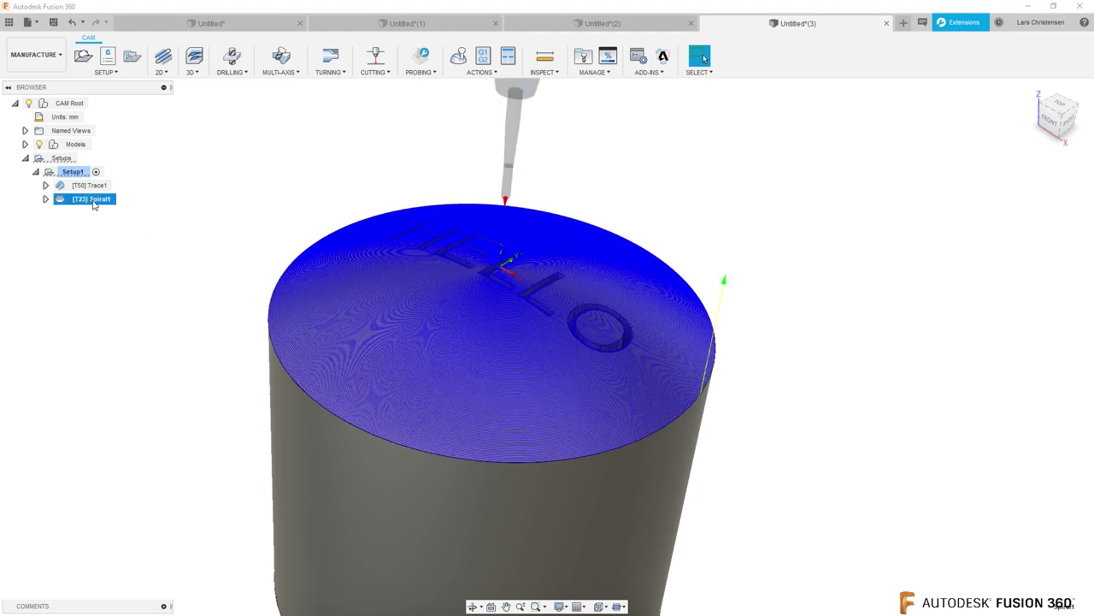
pyautogui.press('Delete')
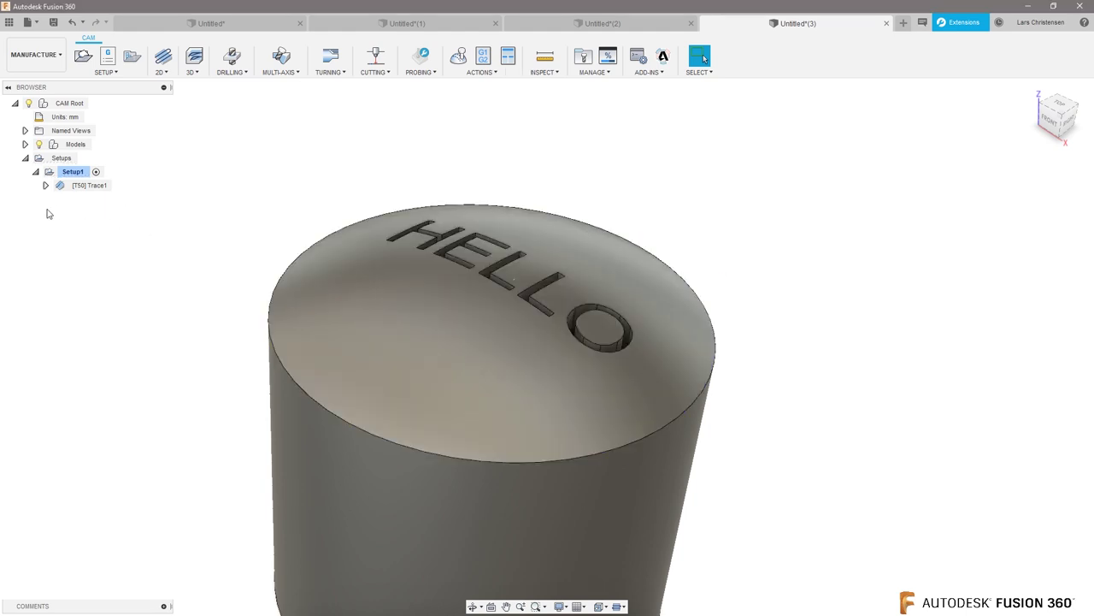
pyautogui.click(43, 55)
pyautogui.click(29, 82)
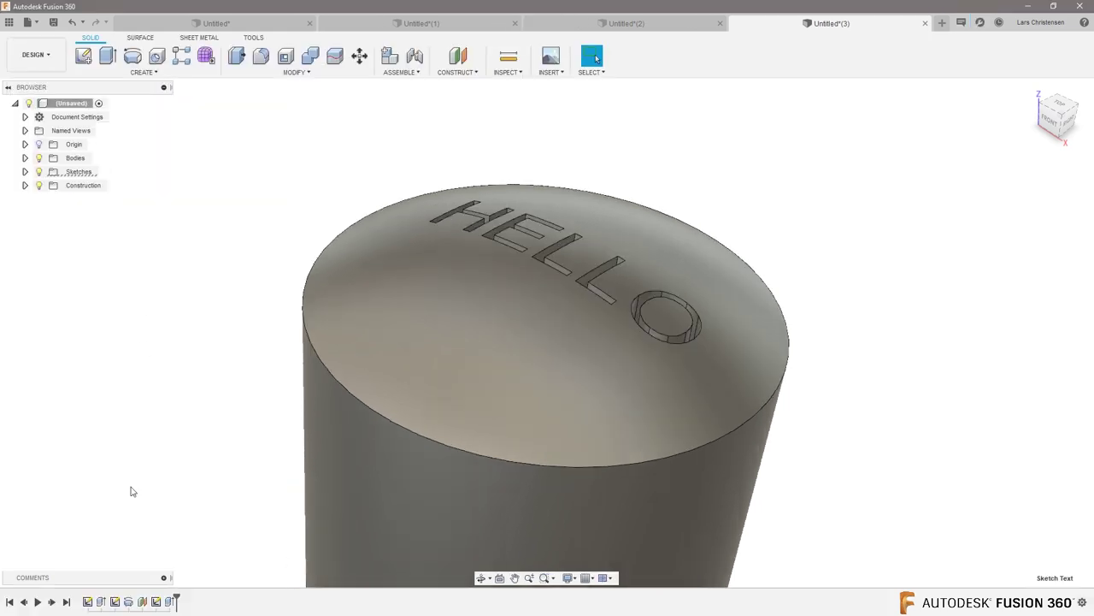
# Step: Roll the timeline back before the HELLO extrusion so the dome is plain
pyautogui.click(171, 601)
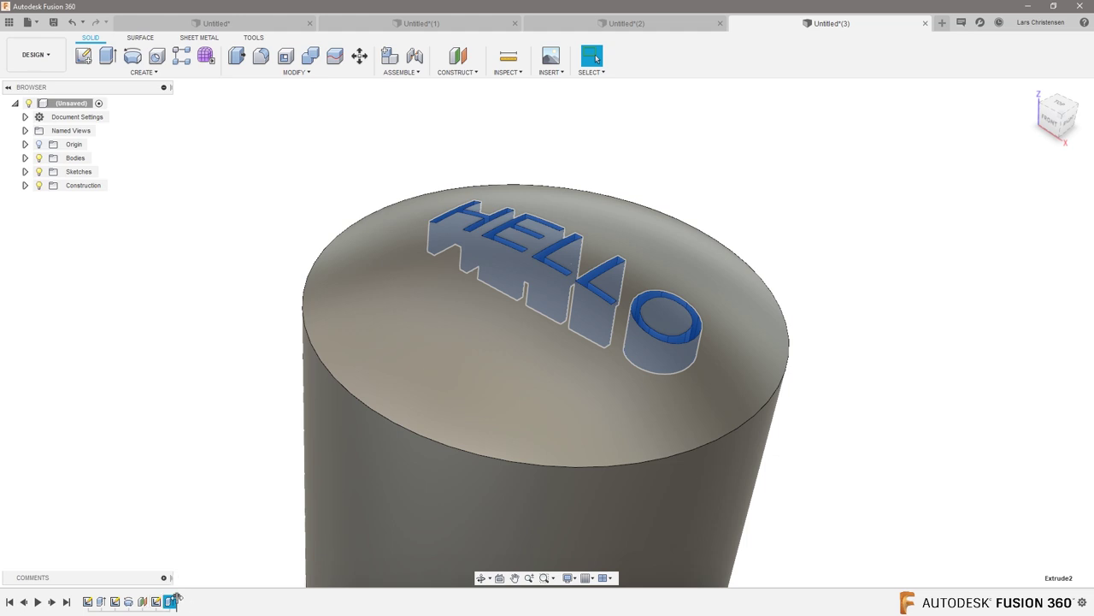
pyautogui.moveTo(176, 601); pyautogui.dragTo(150, 601)
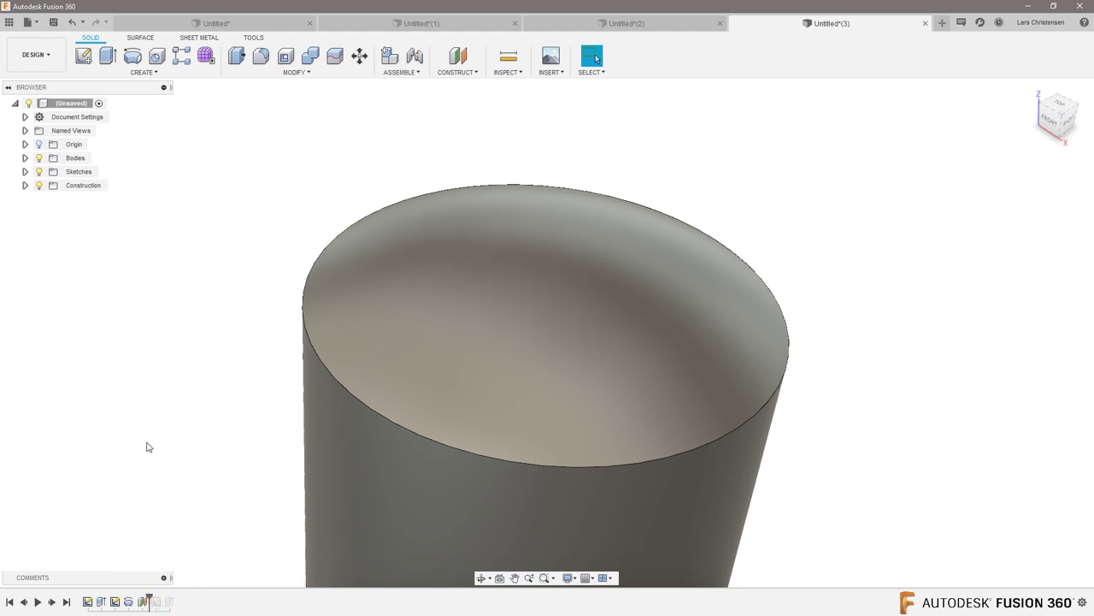
pyautogui.keyDown('shift'); pyautogui.moveTo(110, 408); pyautogui.dragTo(180, 517, button='middle'); pyautogui.keyUp('shift')
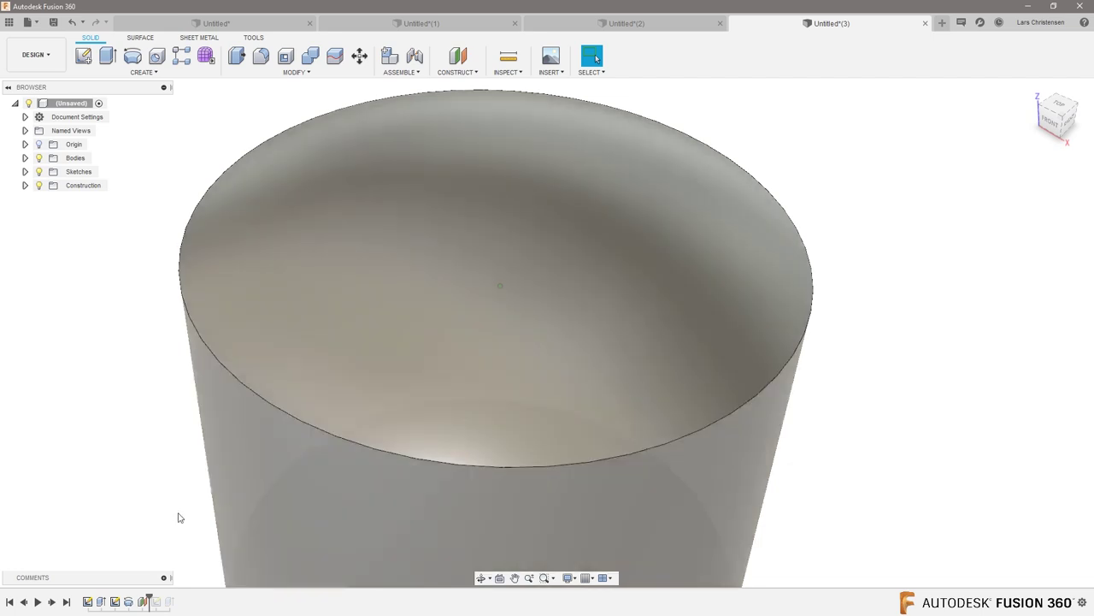
# Step: Offset the domed top face by 0 mm as a surface and confirm Body2 (1) in Bodies
pyautogui.click(140, 38)
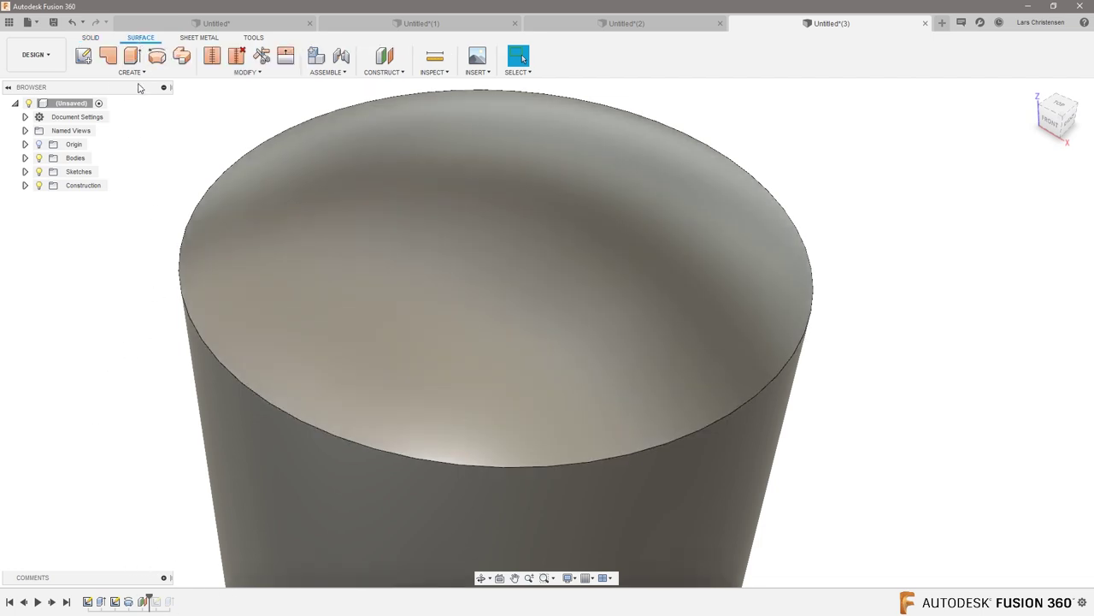
pyautogui.click(135, 73)
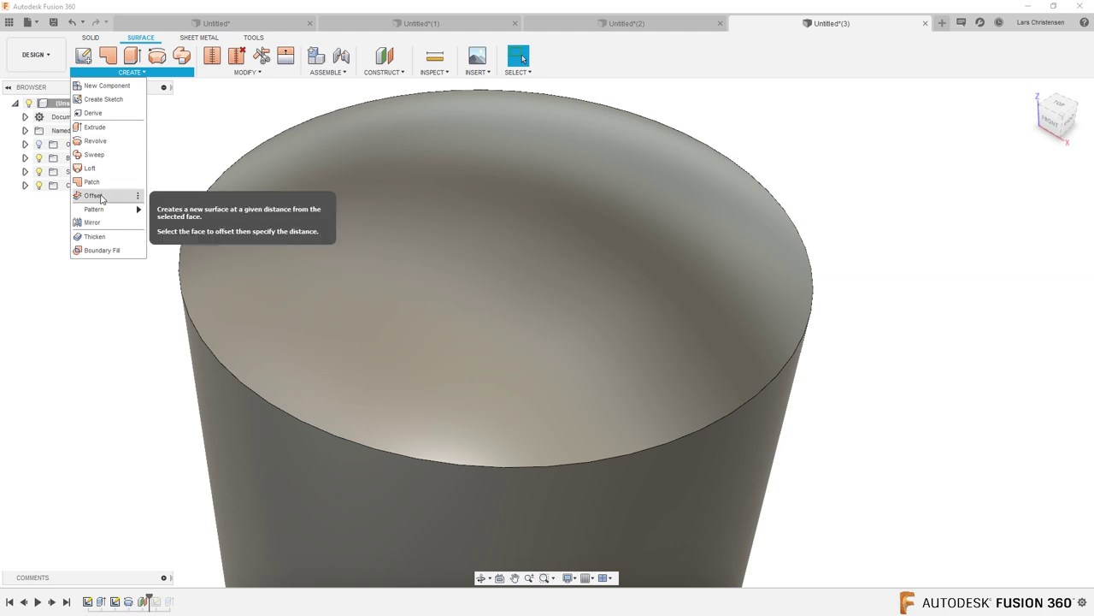
pyautogui.click(94, 196)
pyautogui.click(251, 219)
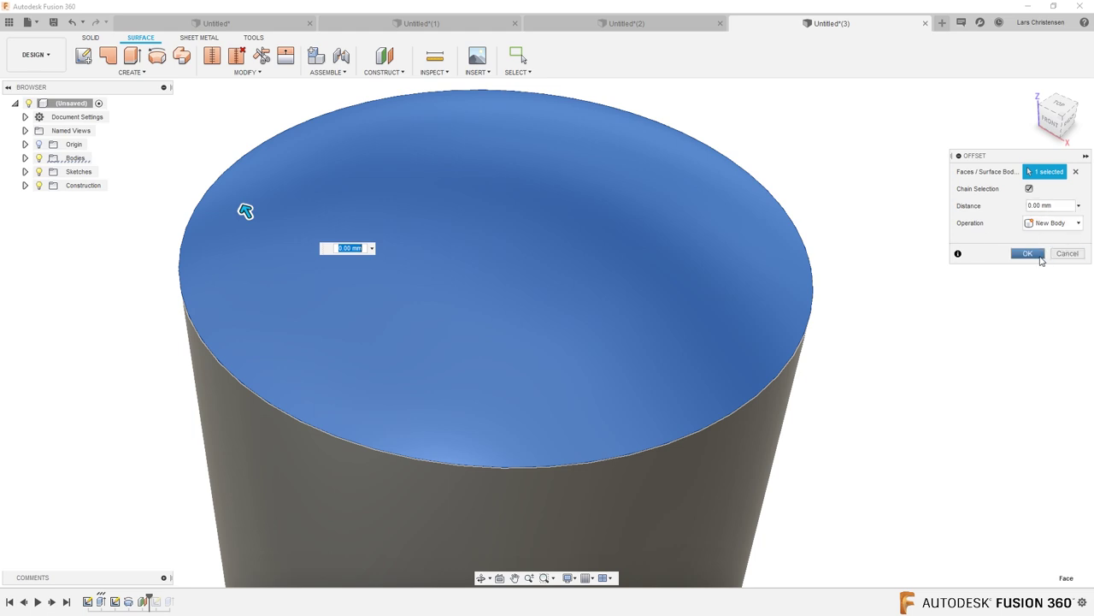
pyautogui.click(1041, 258)
pyautogui.click(23, 160)
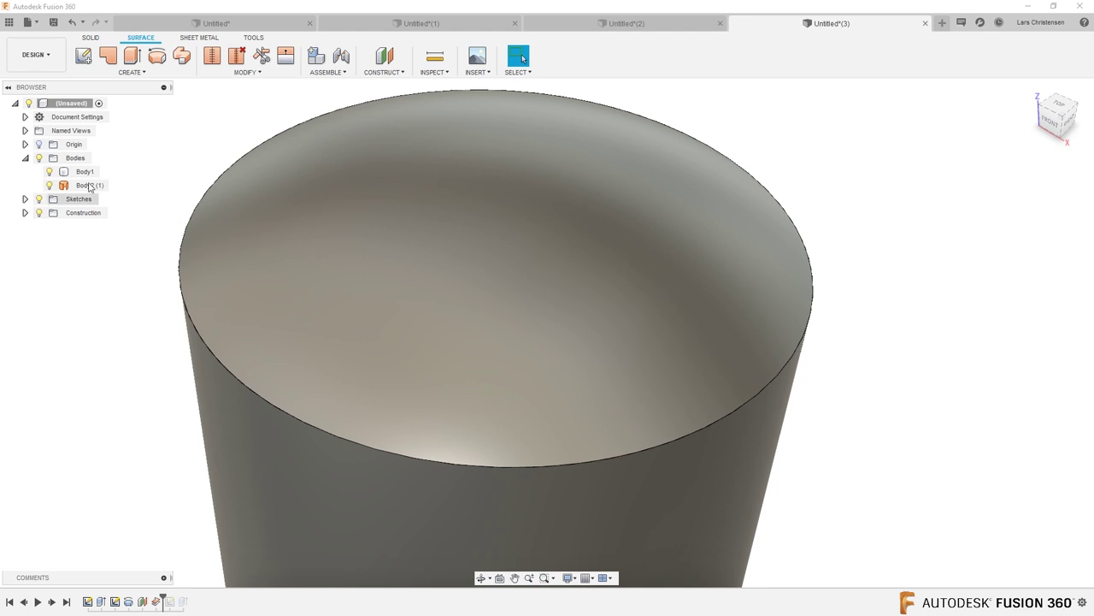
# Step: Switch to the Manufacture workspace
pyautogui.click(35, 57)
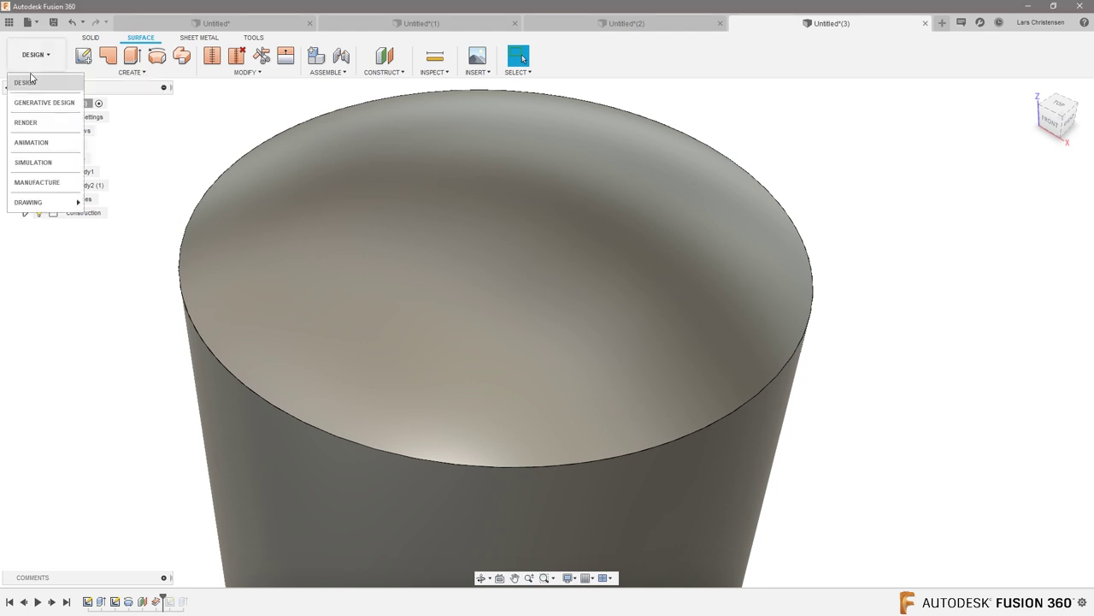
pyautogui.click(36, 182)
pyautogui.scroll(-3, 556, 254)
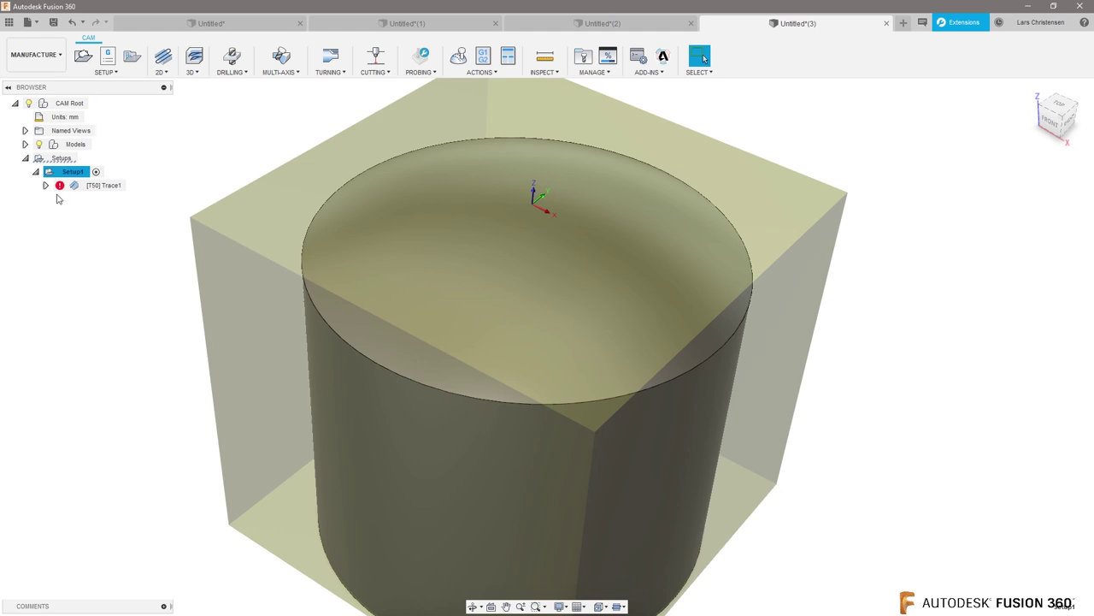
pyautogui.moveTo(57, 185)
# Step: Hide Body1 so only the copied dome surface shows, then bring up the 3D strategies list
pyautogui.click(26, 145)
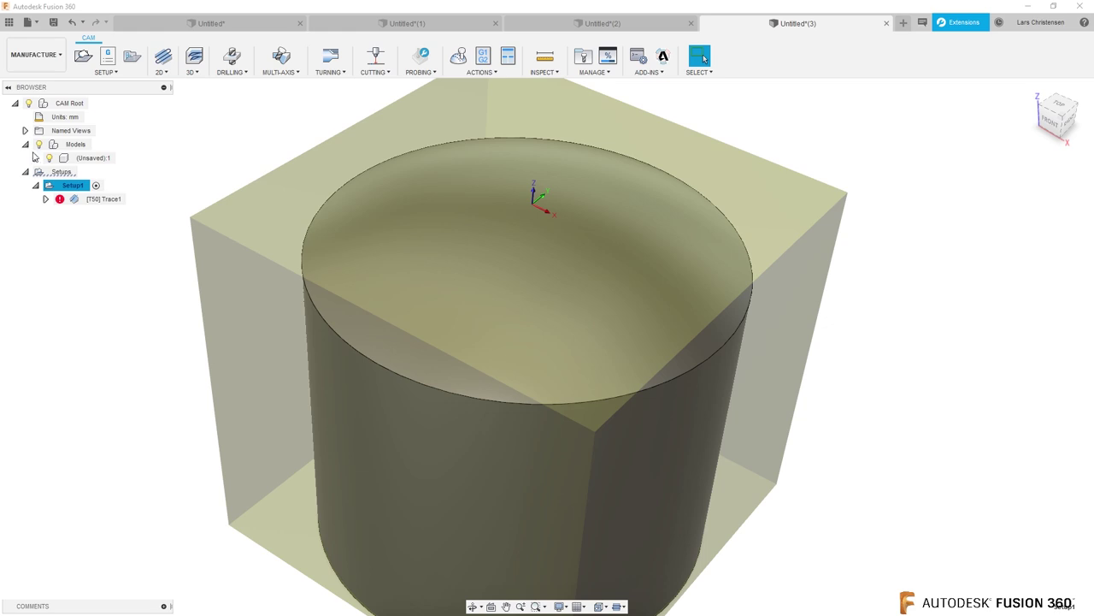
pyautogui.click(35, 158)
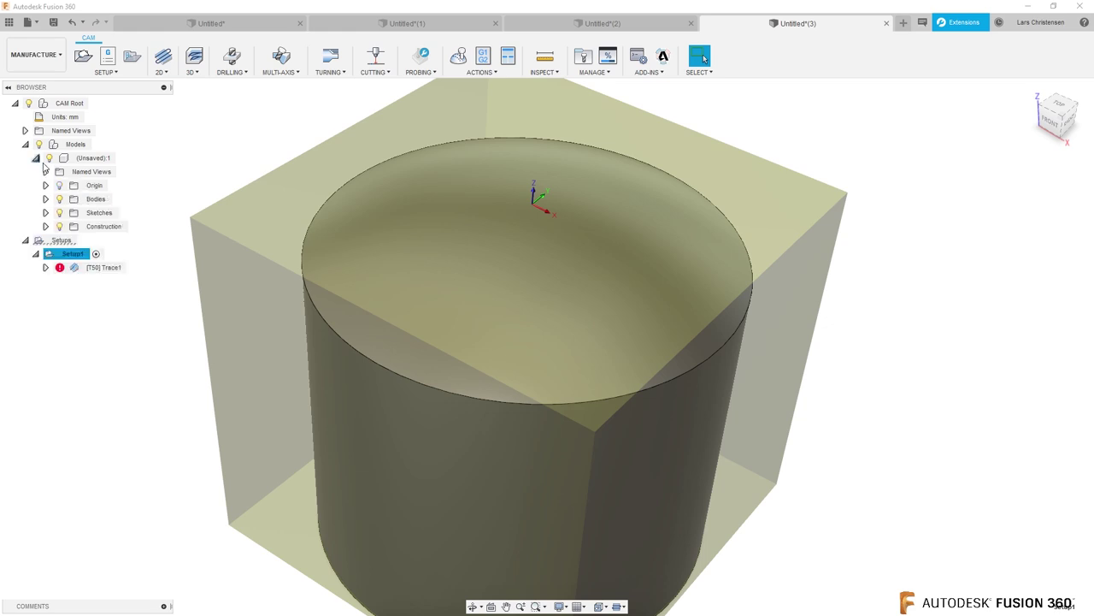
pyautogui.click(46, 200)
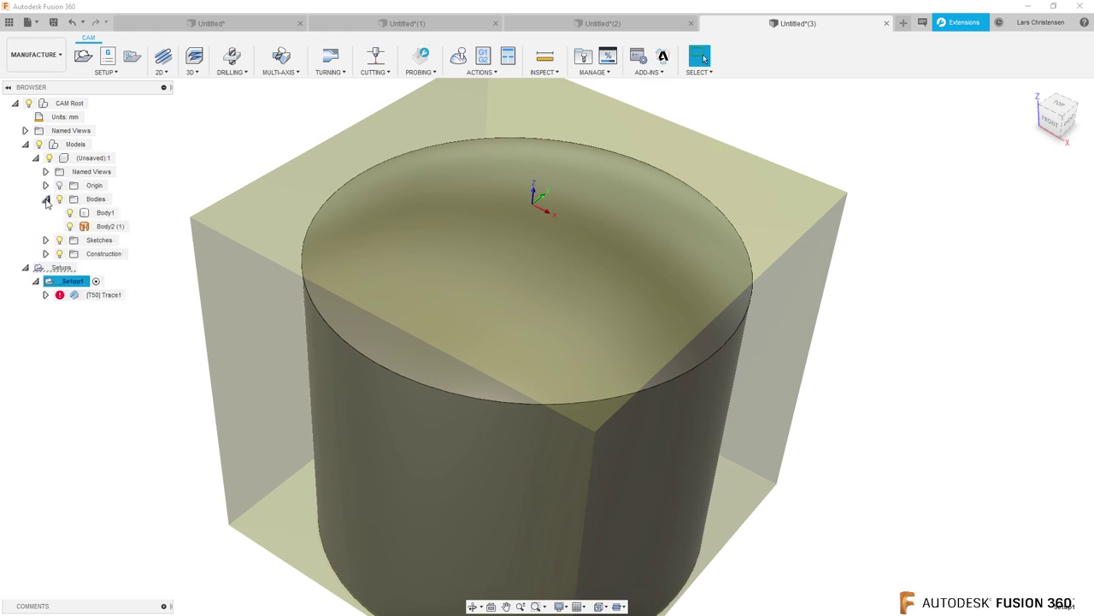
pyautogui.click(70, 212)
pyautogui.click(537, 247)
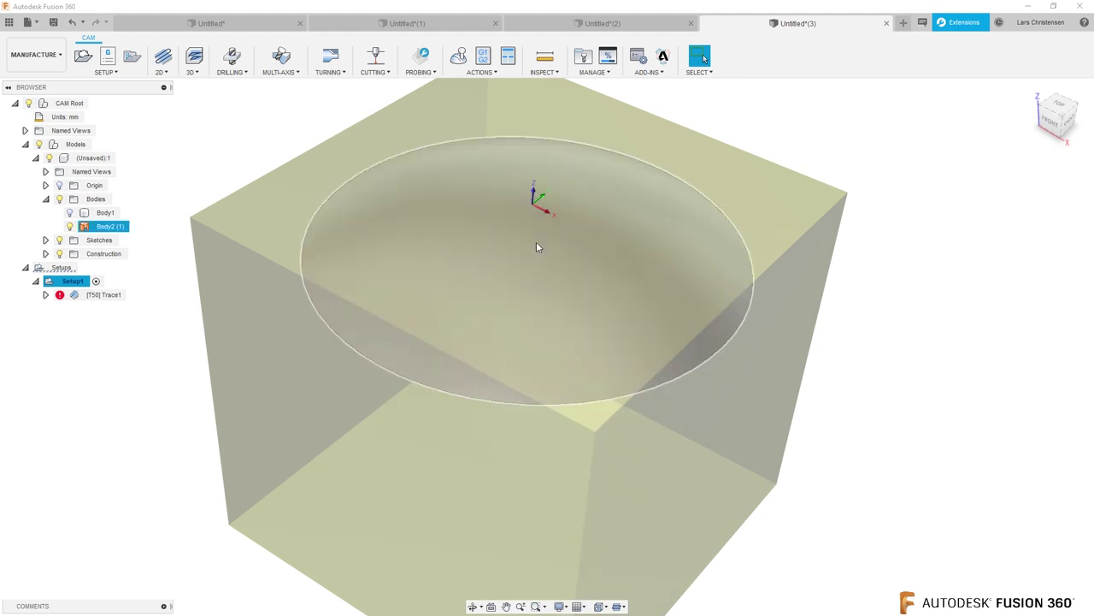
pyautogui.press('Escape')
pyautogui.keyDown('shift'); pyautogui.moveTo(233, 396); pyautogui.dragTo(207, 191, button='middle'); pyautogui.keyUp('shift')
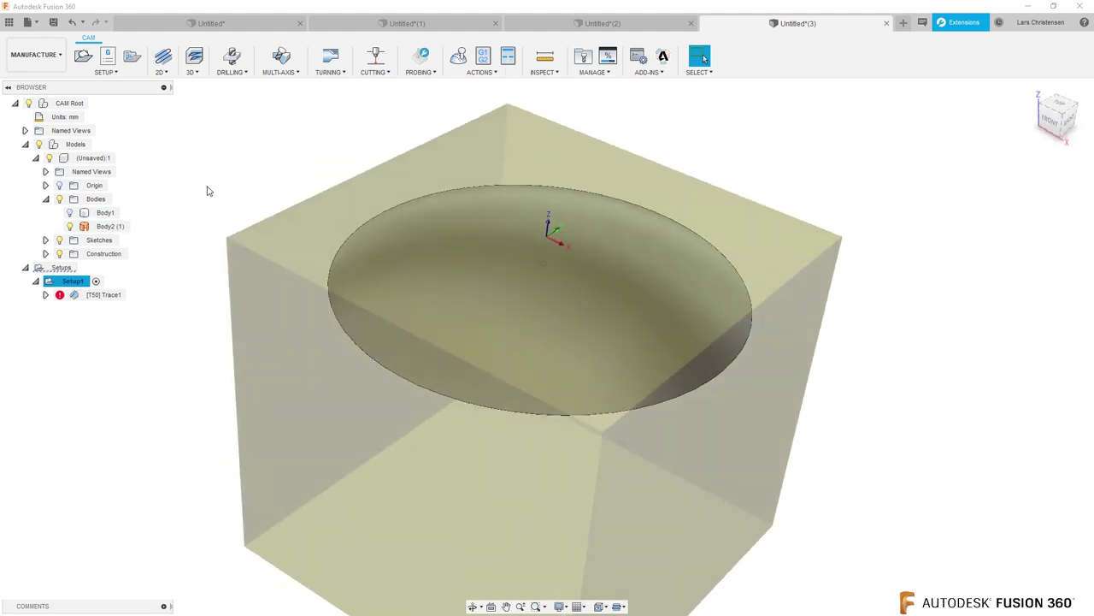
pyautogui.click(191, 72)
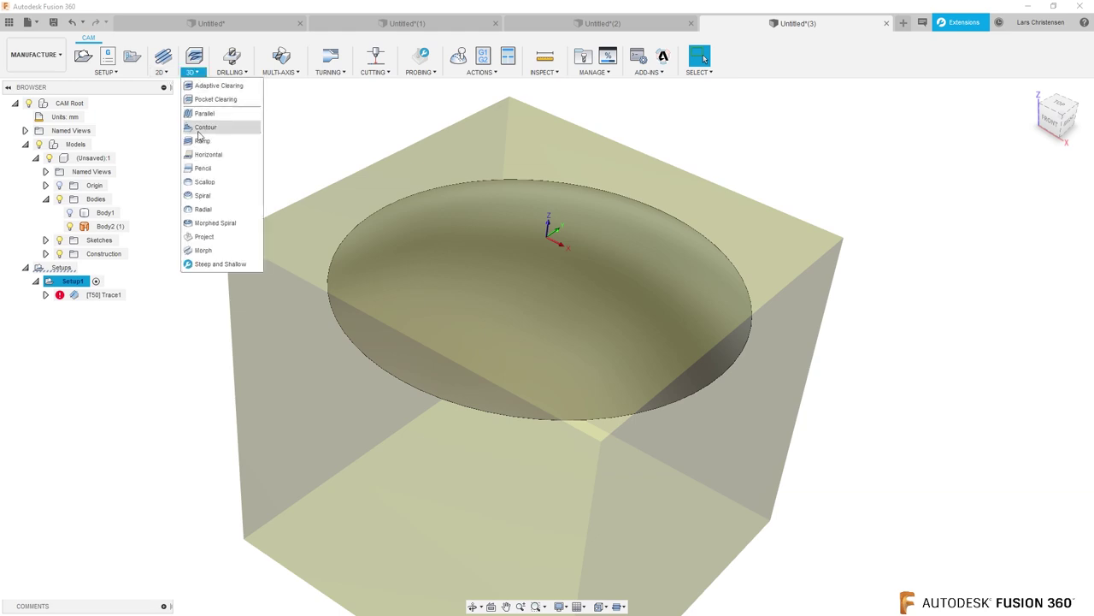
# Step: Start a Spiral toolpath using the #23 Ø2 mm ball tool
pyautogui.click(203, 195)
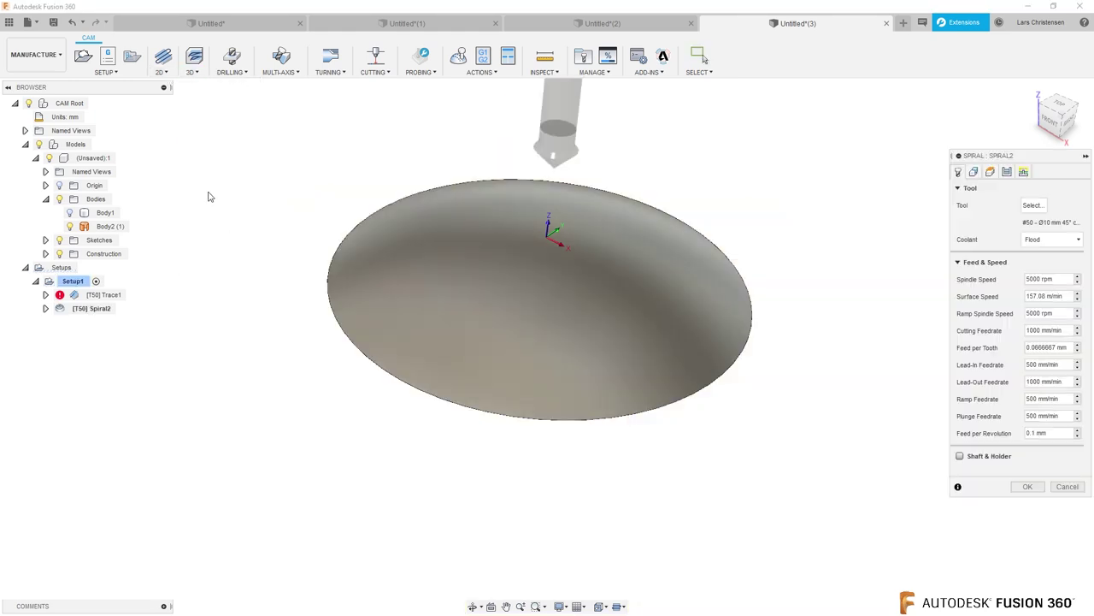
pyautogui.click(1032, 204)
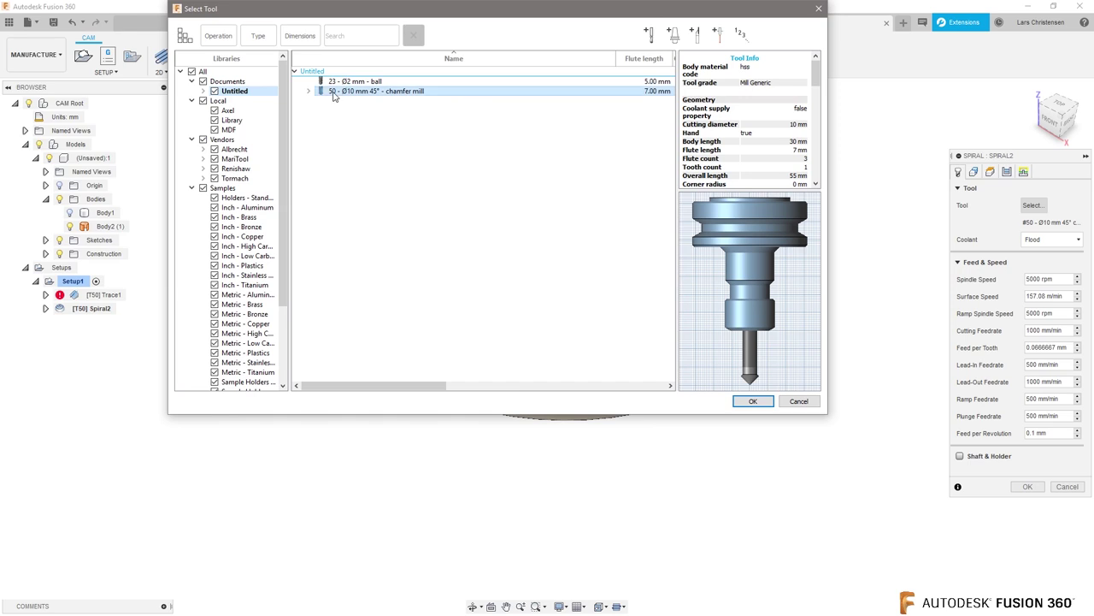
pyautogui.click(335, 82)
pyautogui.click(753, 401)
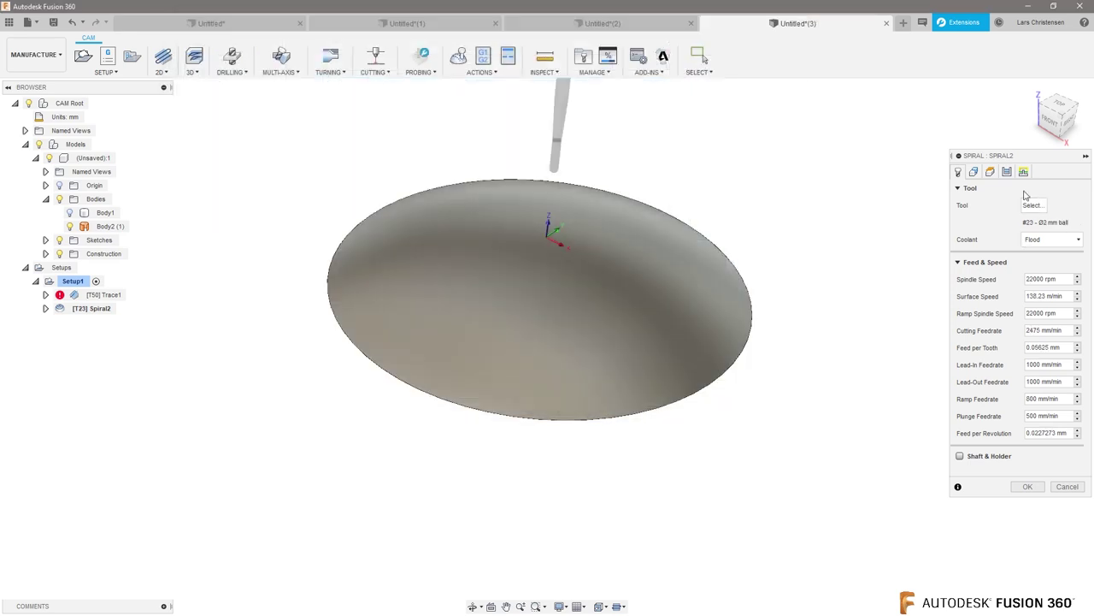
# Step: Review the geometry and passes settings, including the 100 mm outer limit, and compute Spiral2
pyautogui.click(1007, 173)
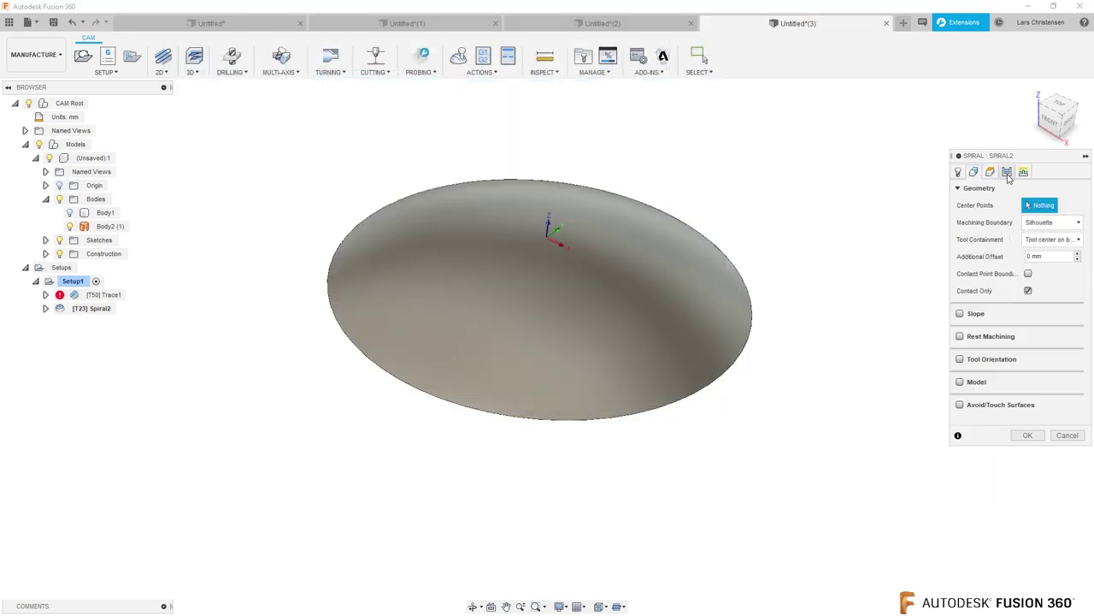
pyautogui.click(1007, 173)
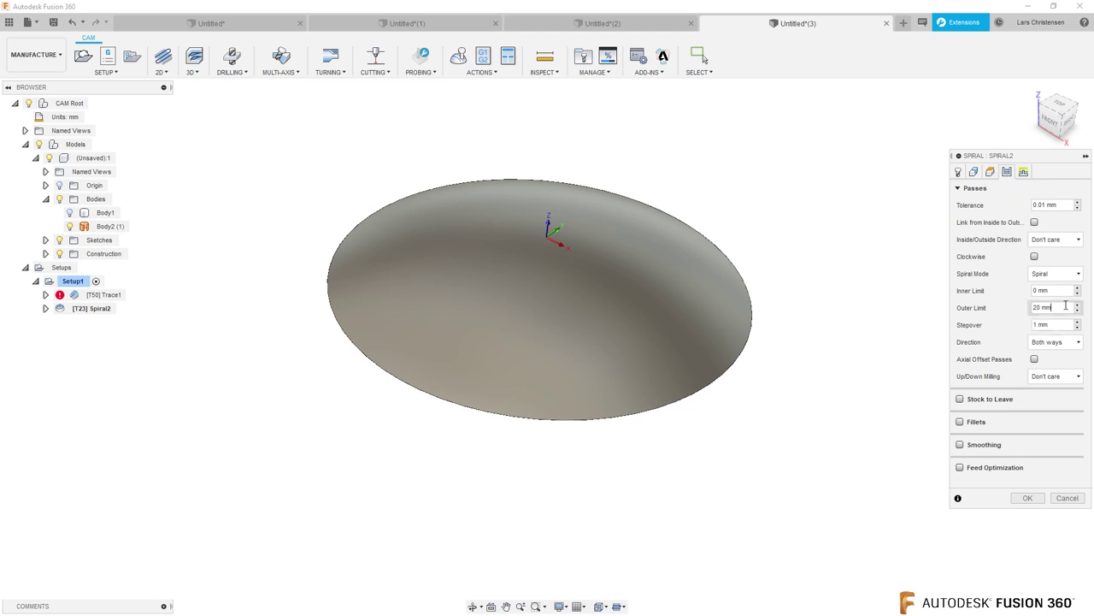
pyautogui.moveTo(1067, 308); pyautogui.dragTo(969, 313)
pyautogui.click(1028, 498)
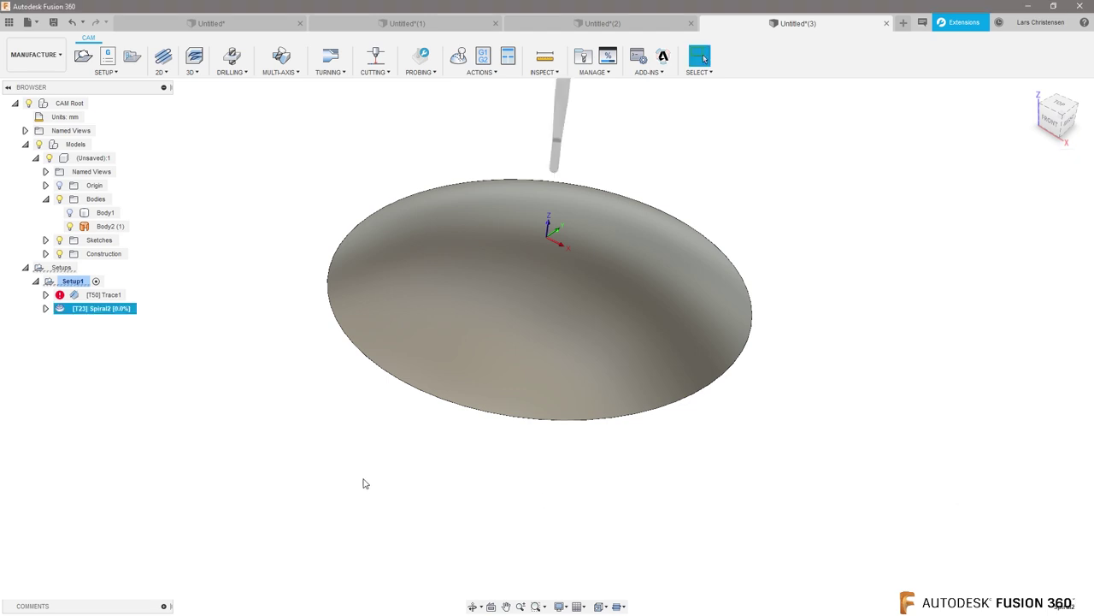
pyautogui.click(557, 349)
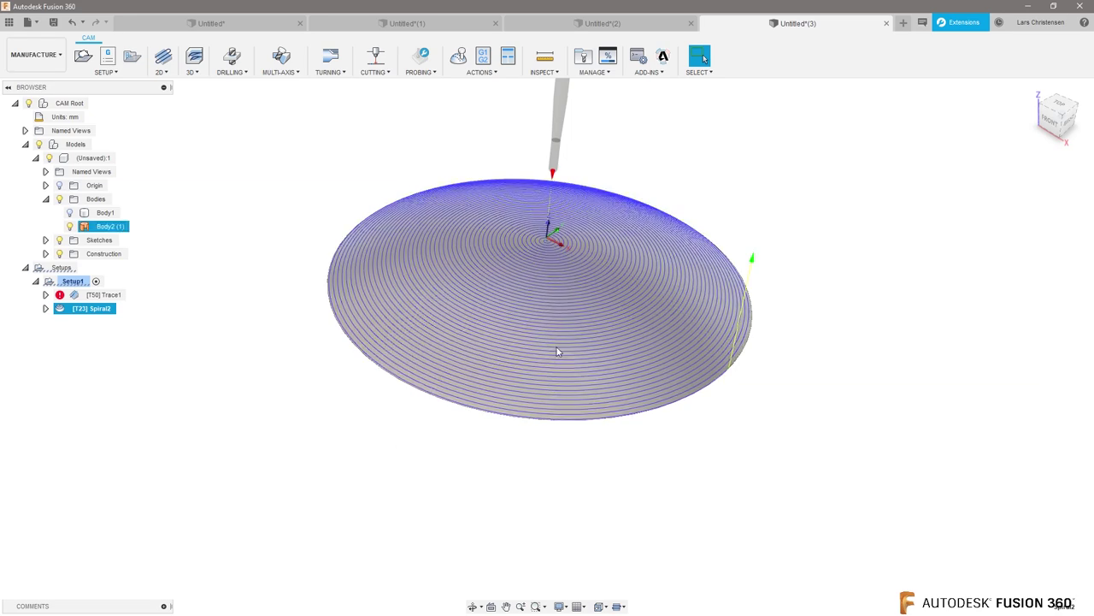
pyautogui.scroll(8, 614, 268)
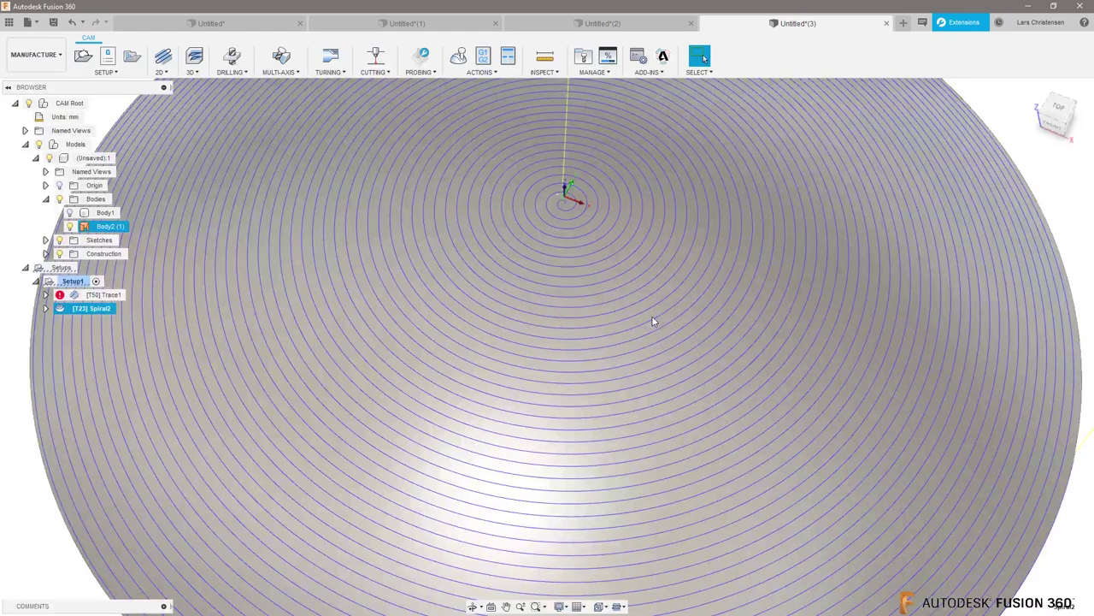
# Step: Reorder Setup1 so Trace1 runs after Spiral2
pyautogui.press('F6')
pyautogui.press('Escape')
pyautogui.moveTo(92, 298); pyautogui.dragTo(96, 322)
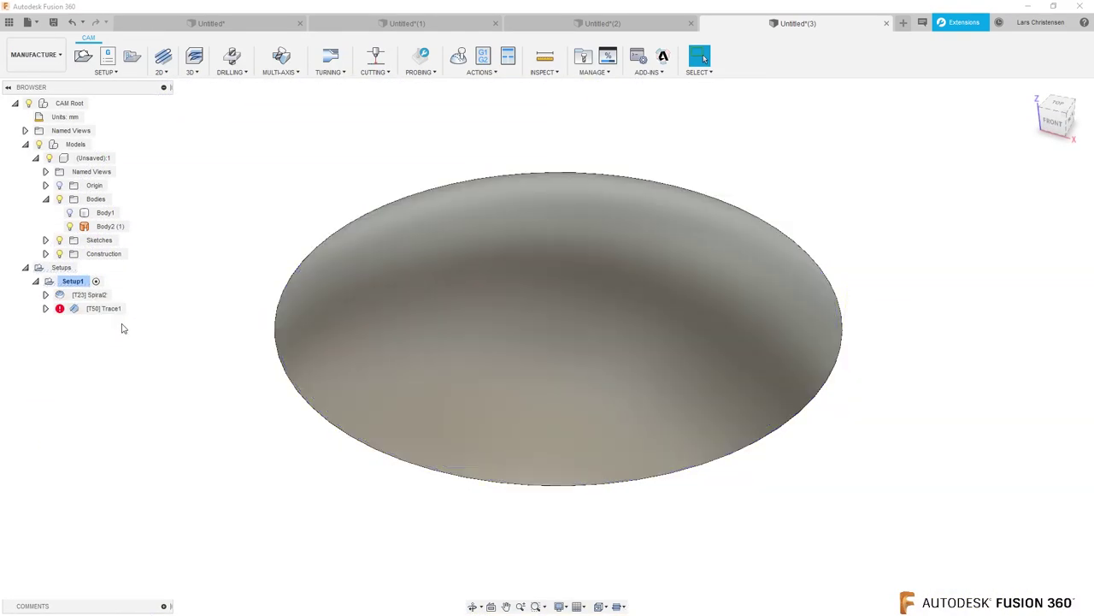
# Step: Show Body1 again, hide the Body2 (1) surface, and switch to the Design workspace
pyautogui.click(72, 213)
pyautogui.click(72, 227)
pyautogui.click(70, 227)
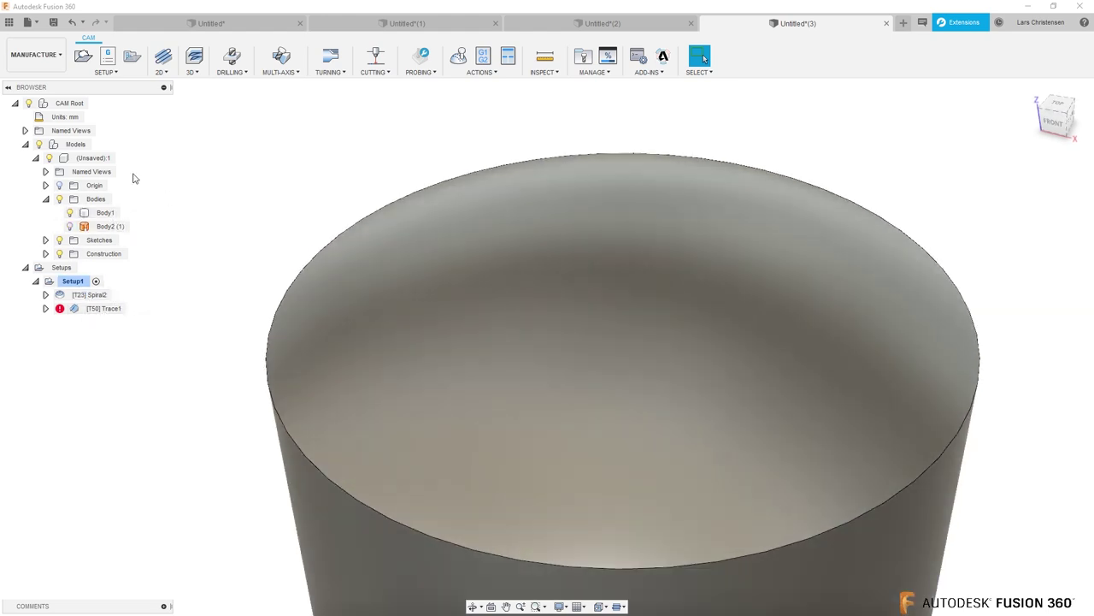
pyautogui.click(34, 55)
pyautogui.click(25, 82)
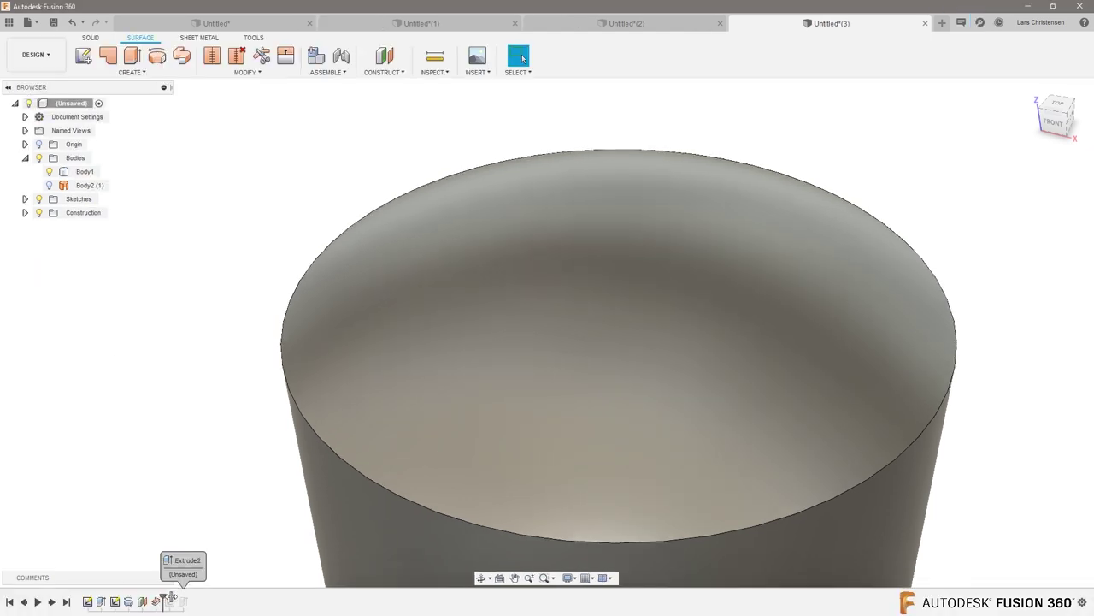
# Step: Roll the timeline to the end to restore HELLO, then return to Manufacture
pyautogui.moveTo(164, 601); pyautogui.dragTo(190, 602)
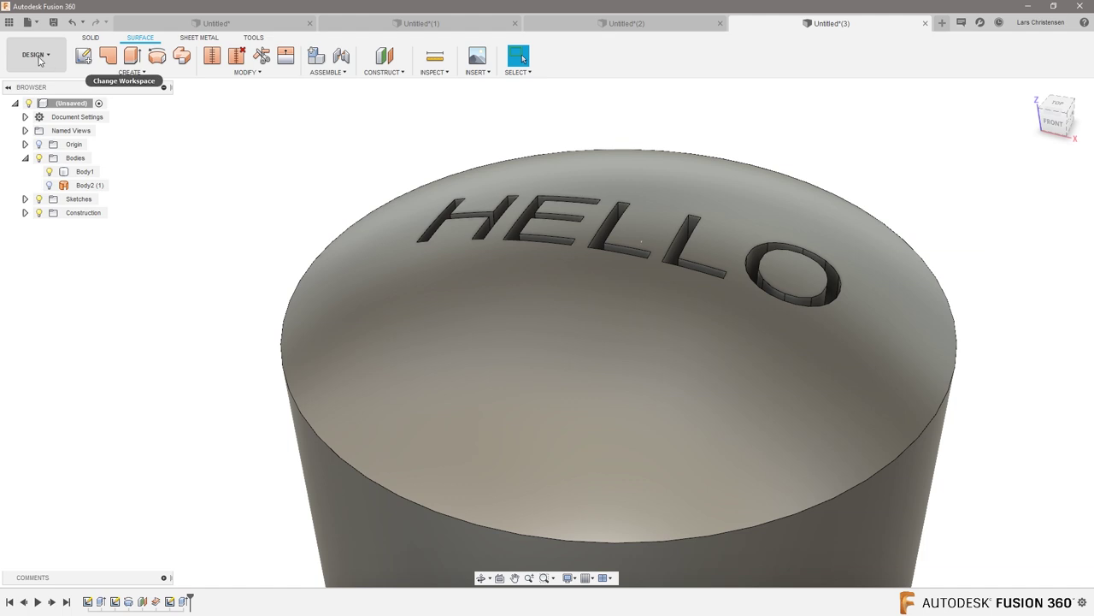
pyautogui.click(35, 55)
pyautogui.click(51, 211)
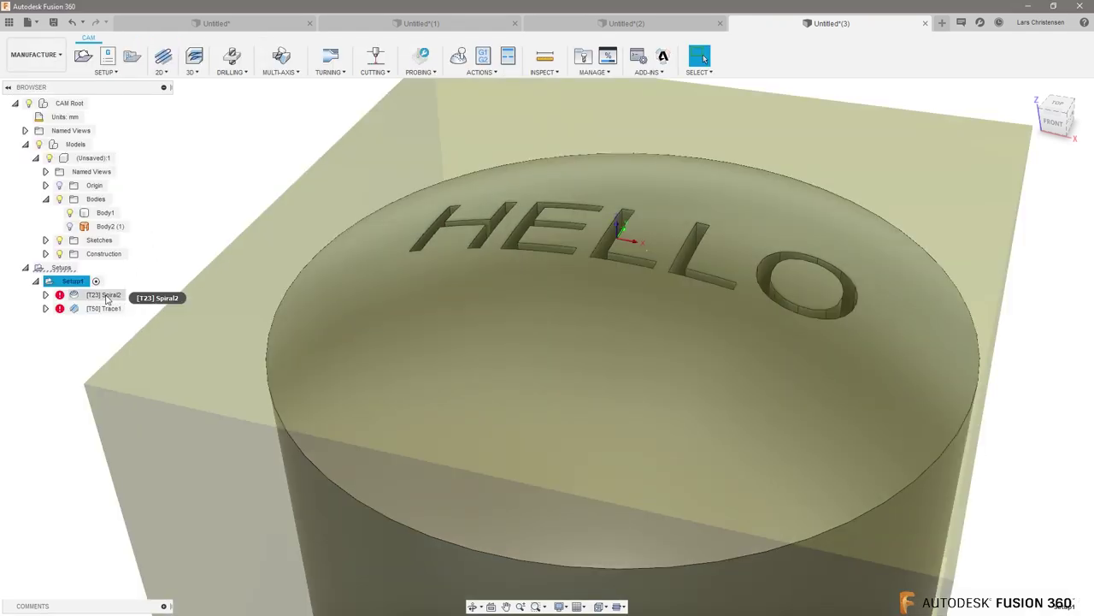
# Step: Protect Spiral2 from regeneration and display the Spiral2 and Trace1 toolpaths
pyautogui.rightClick(109, 297)
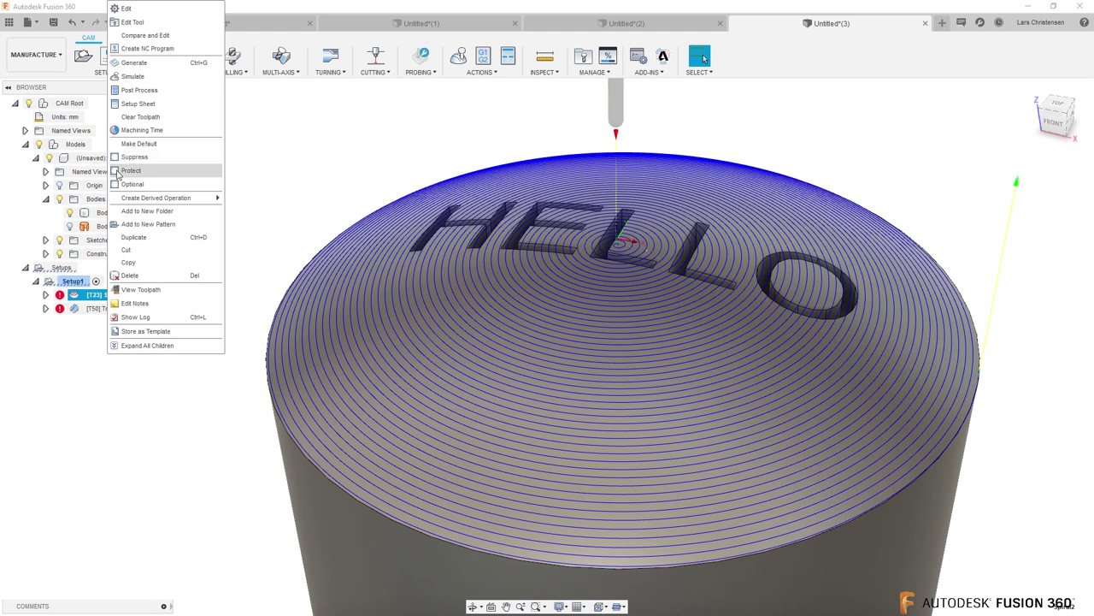
pyautogui.click(117, 171)
pyautogui.click(193, 194)
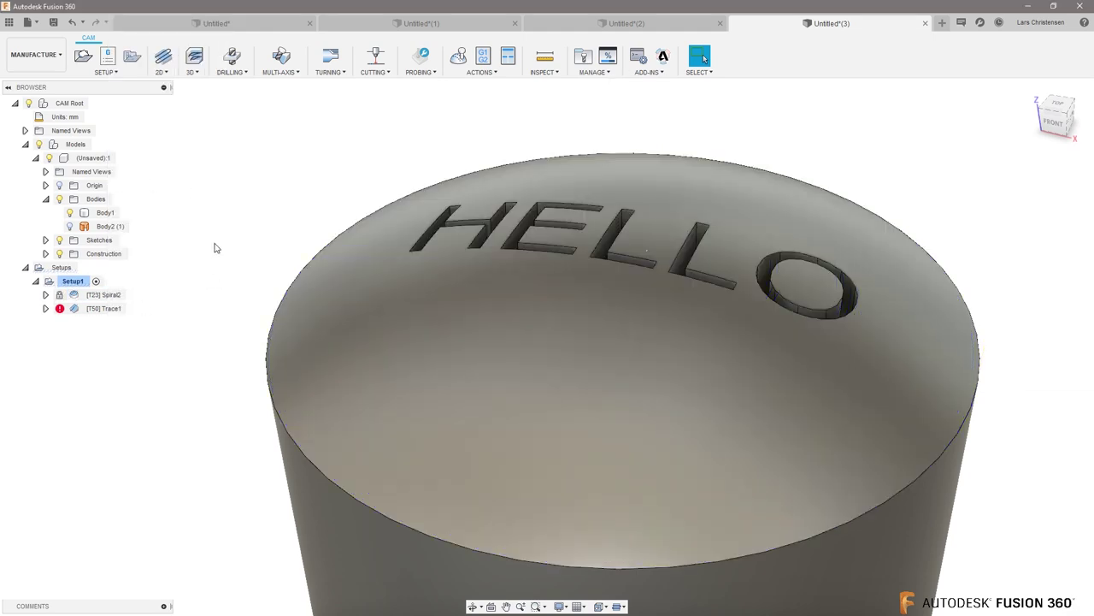
pyautogui.click(107, 295)
pyautogui.click(116, 311)
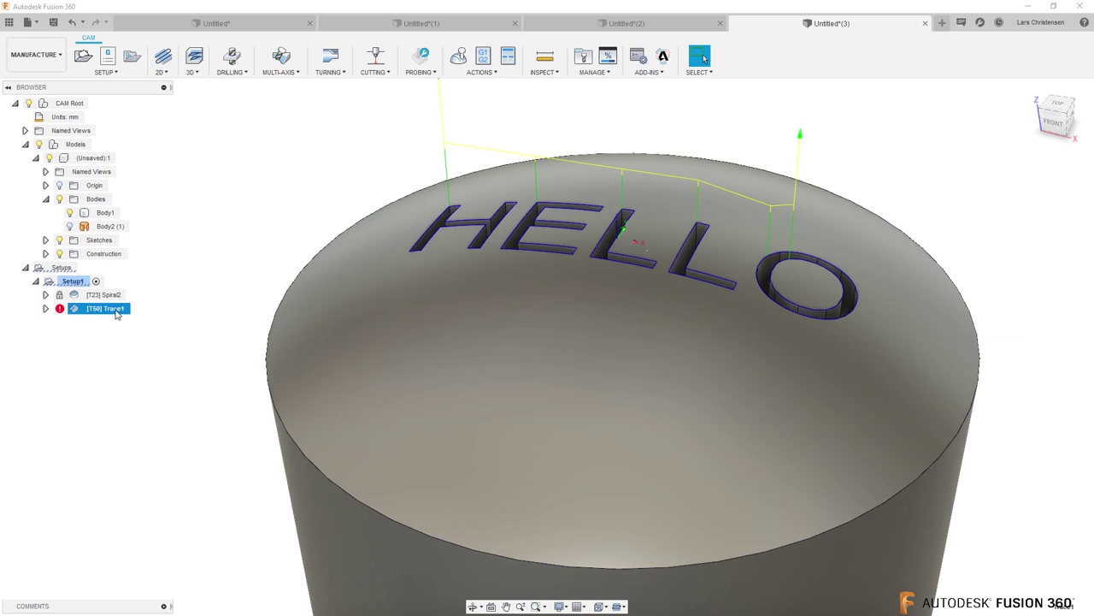
pyautogui.rightClick(117, 313)
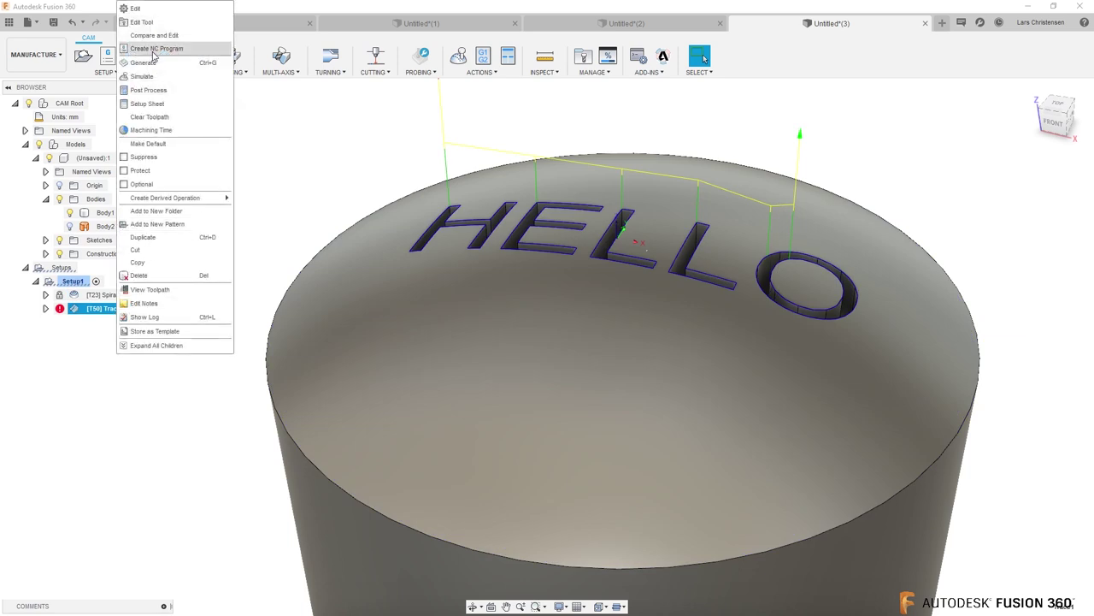
# Step: Generate all Setup1 toolpaths, accepting the protected-operations warning
pyautogui.press('Escape')
pyautogui.rightClick(75, 281)
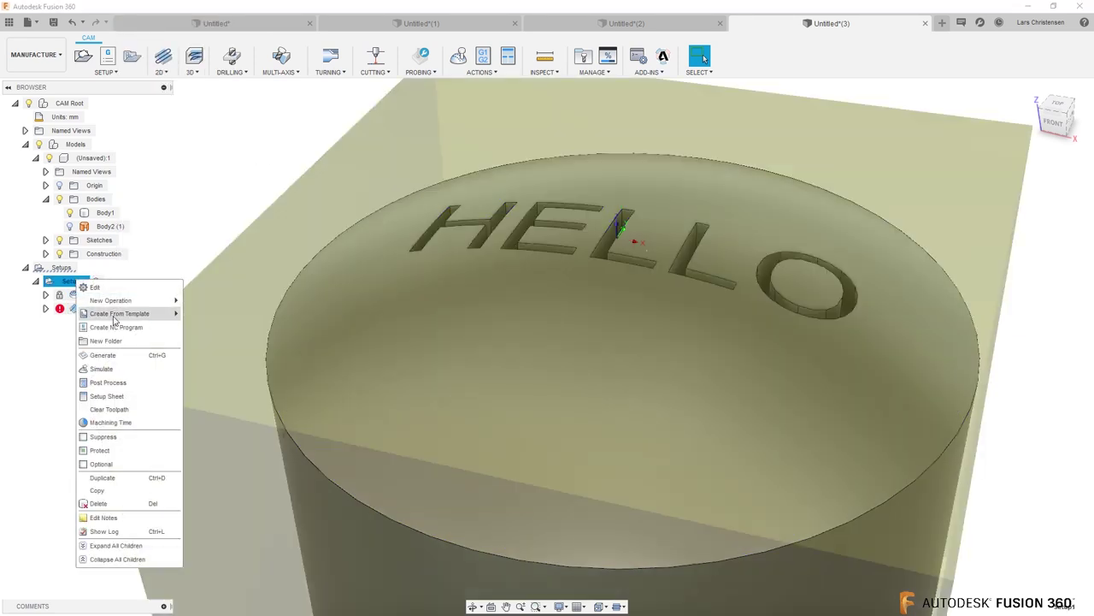
pyautogui.click(111, 356)
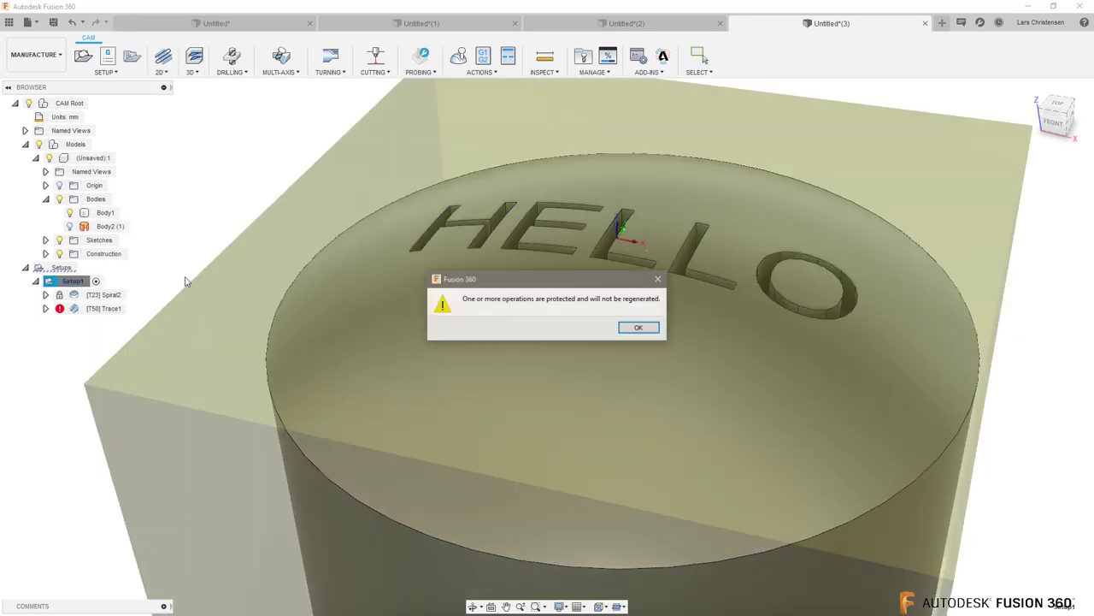
pyautogui.click(641, 327)
pyautogui.click(547, 329)
# Step: Display the Spiral2 toolpath over the engraved dome
pyautogui.click(299, 336)
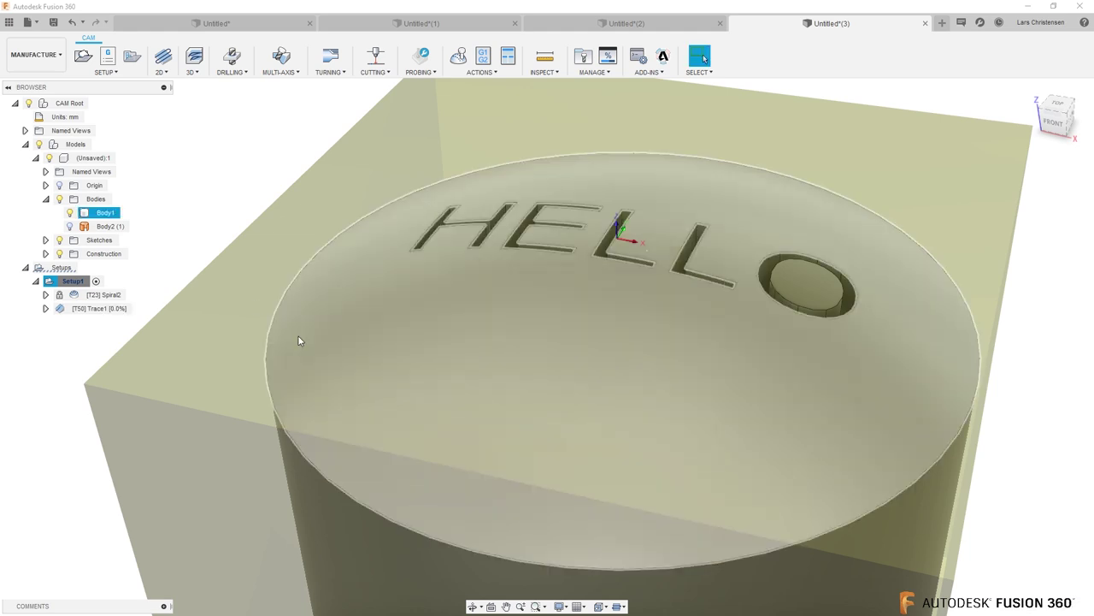
pyautogui.click(220, 346)
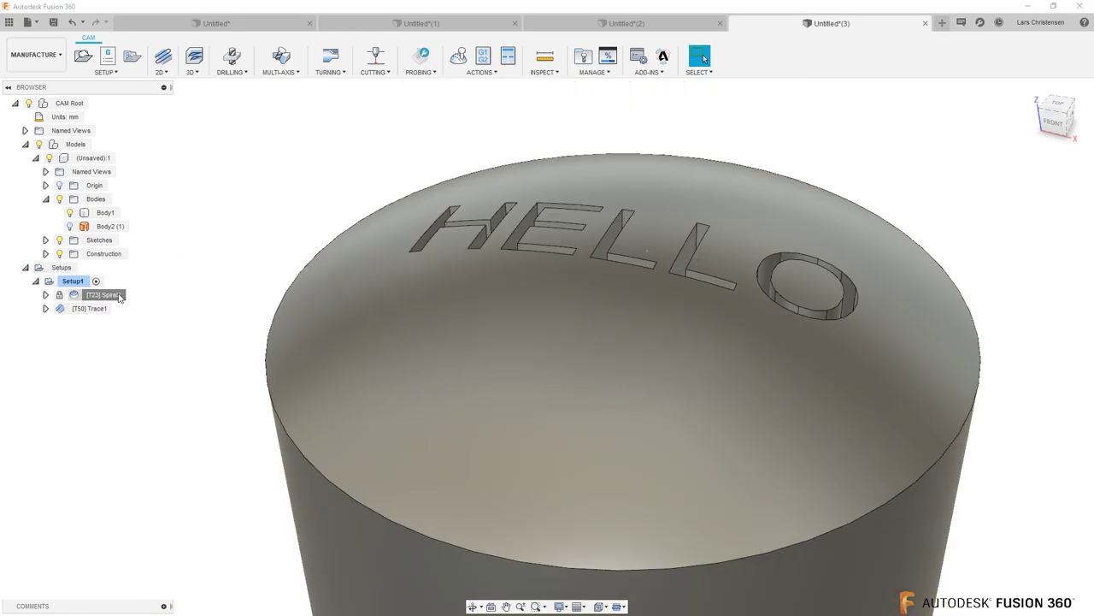
pyautogui.click(117, 295)
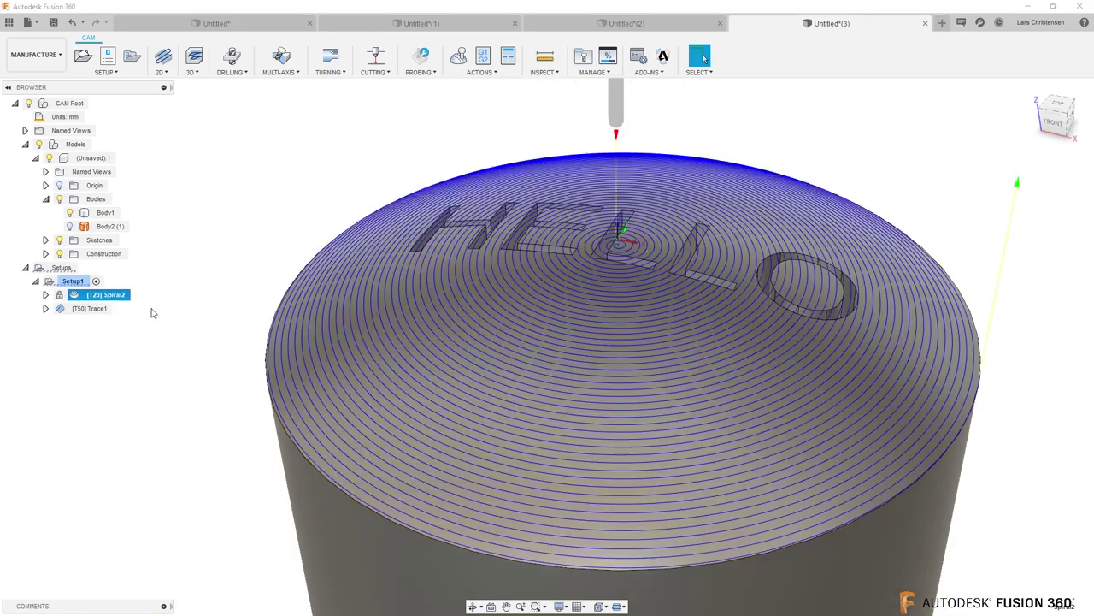
pyautogui.scroll(5, 621, 255)
pyautogui.keyDown('shift'); pyautogui.moveTo(620, 255); pyautogui.dragTo(454, 335, button='middle'); pyautogui.keyUp('shift')
pyautogui.scroll(-5, 437, 224)
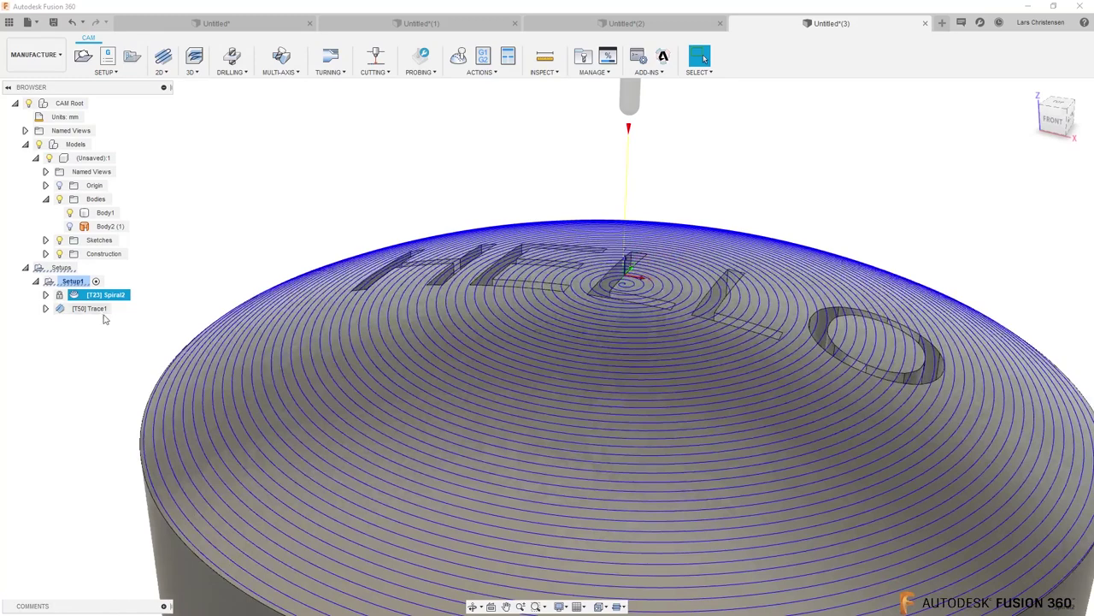
pyautogui.click(98, 310)
pyautogui.click(257, 209)
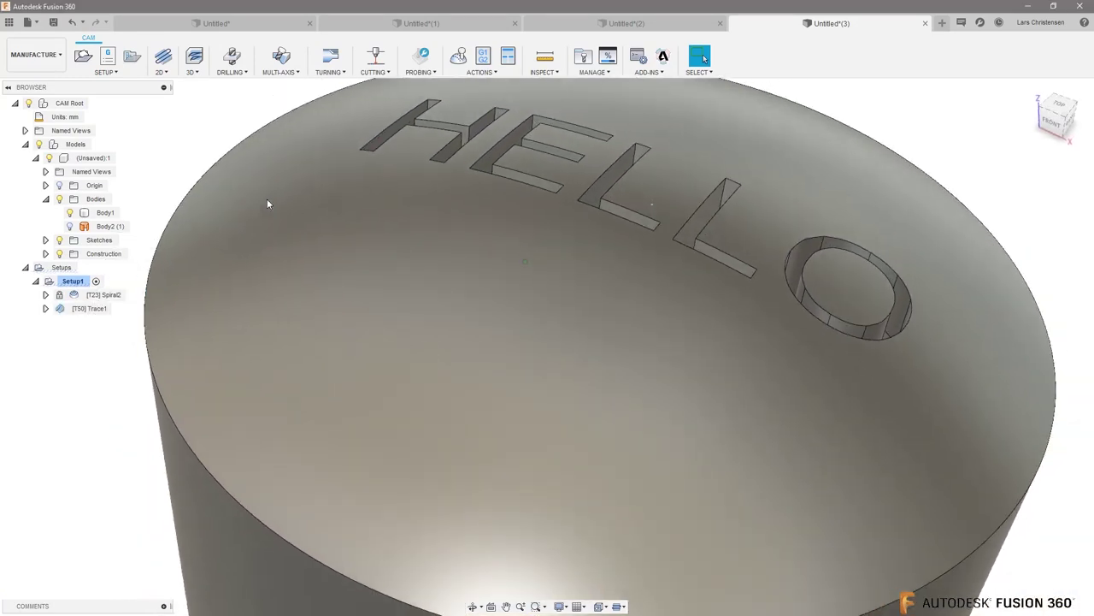
pyautogui.click(239, 215)
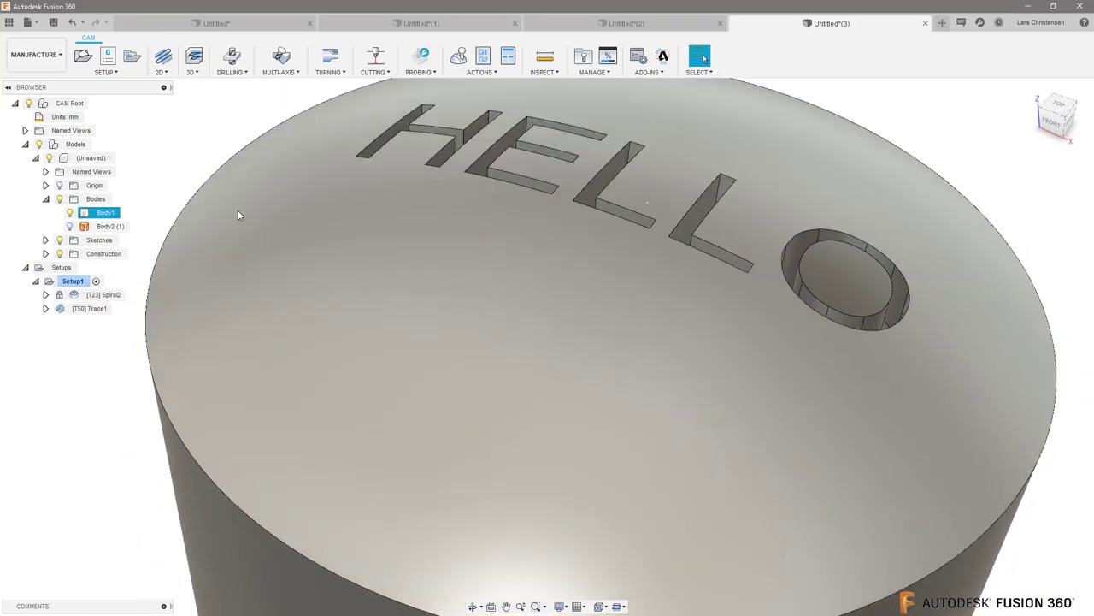
pyautogui.press('Escape')
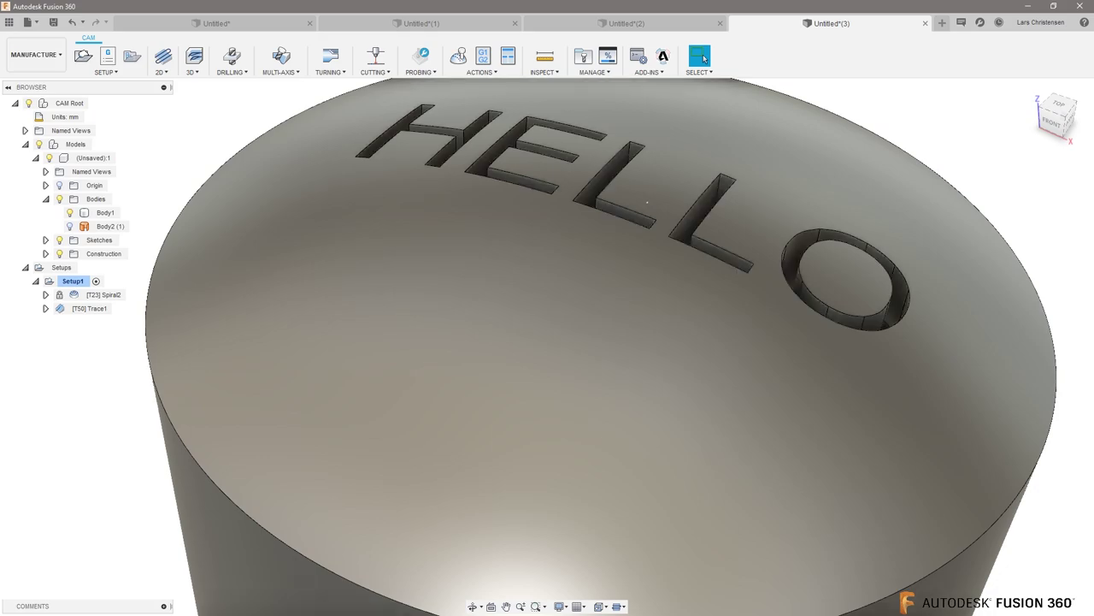